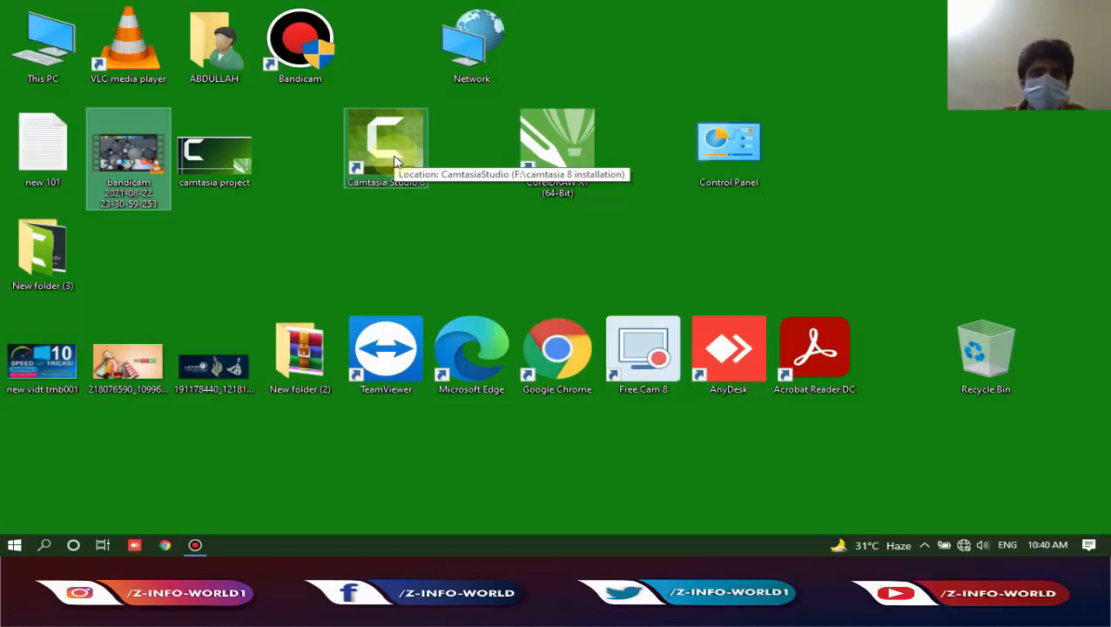
Launch Camtasia Studio 8, continue with the evaluation version and dismiss the welcome window
left_click(393, 153)
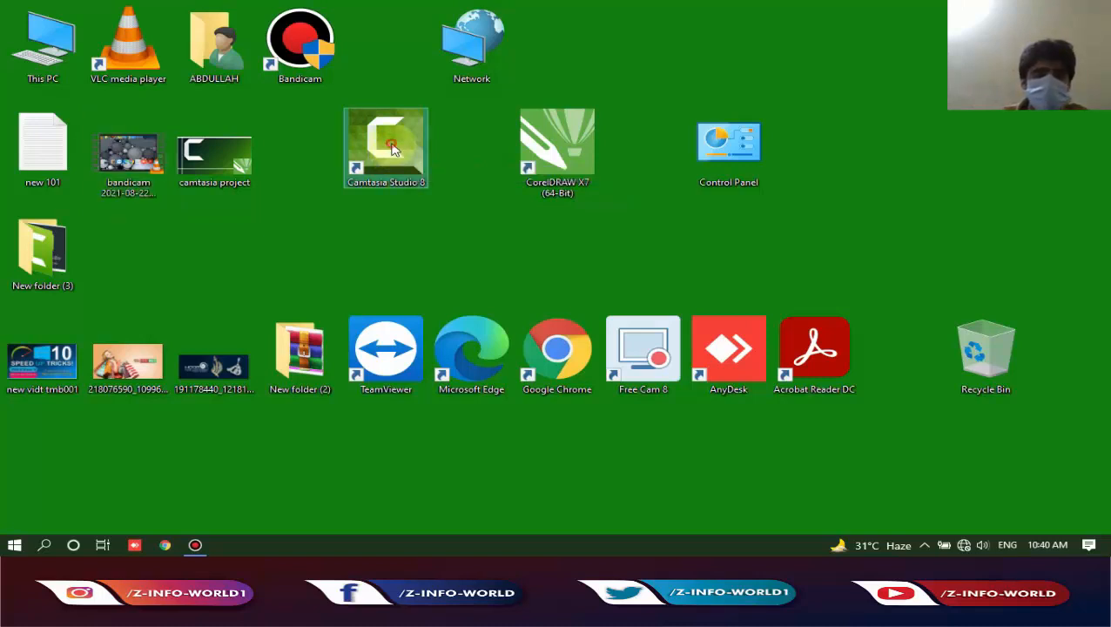
right_click(464, 245)
left_click(540, 279)
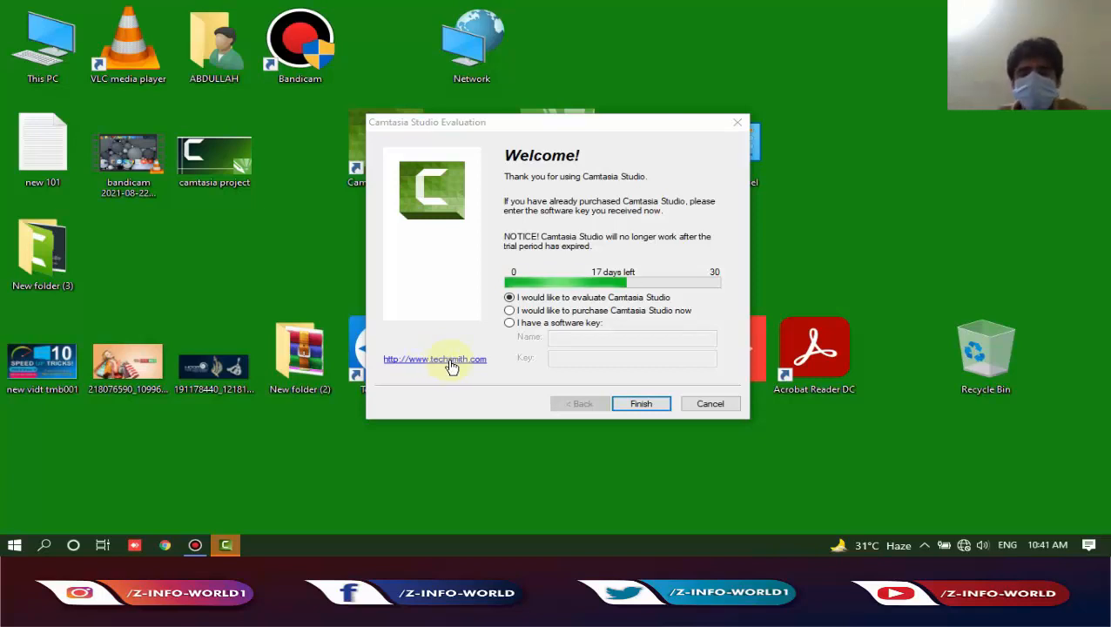
left_click(642, 404)
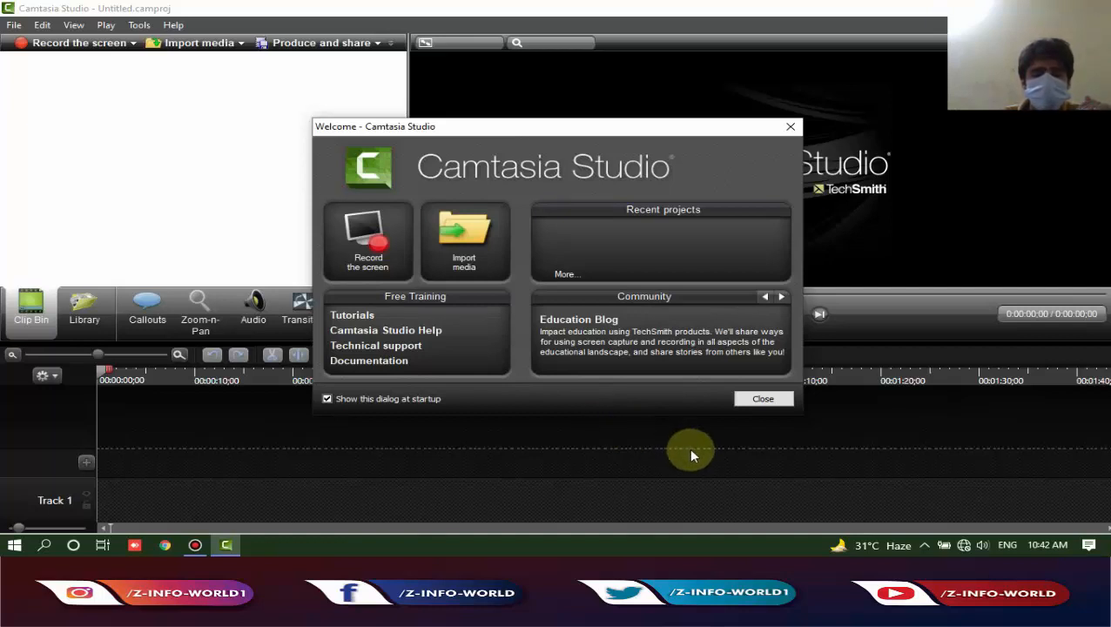
left_click(763, 399)
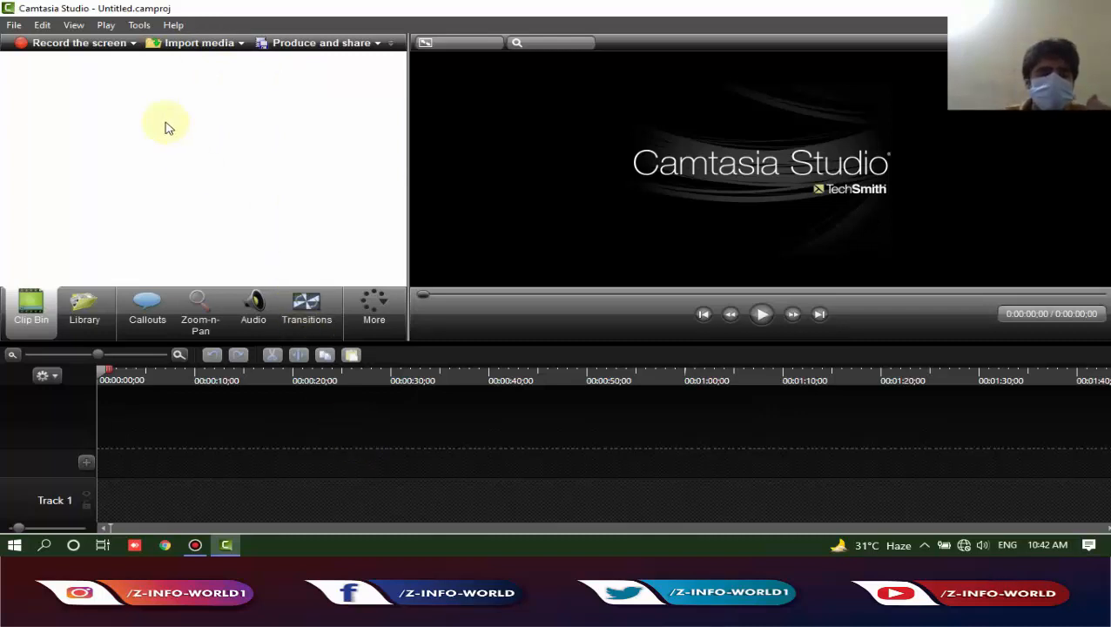
left_click(186, 53)
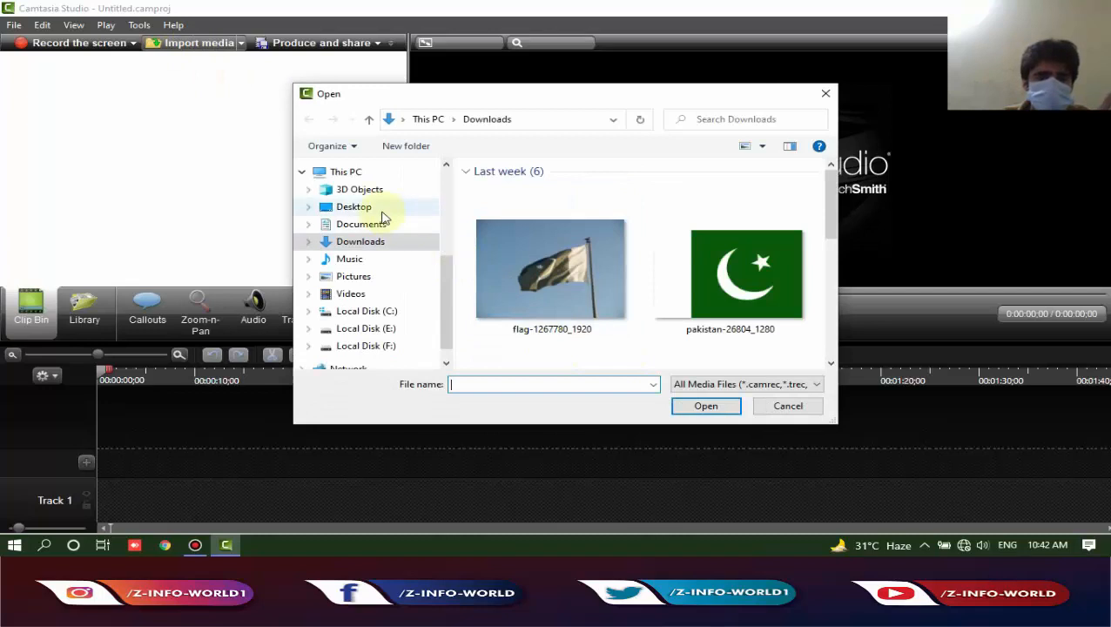
left_click(383, 213)
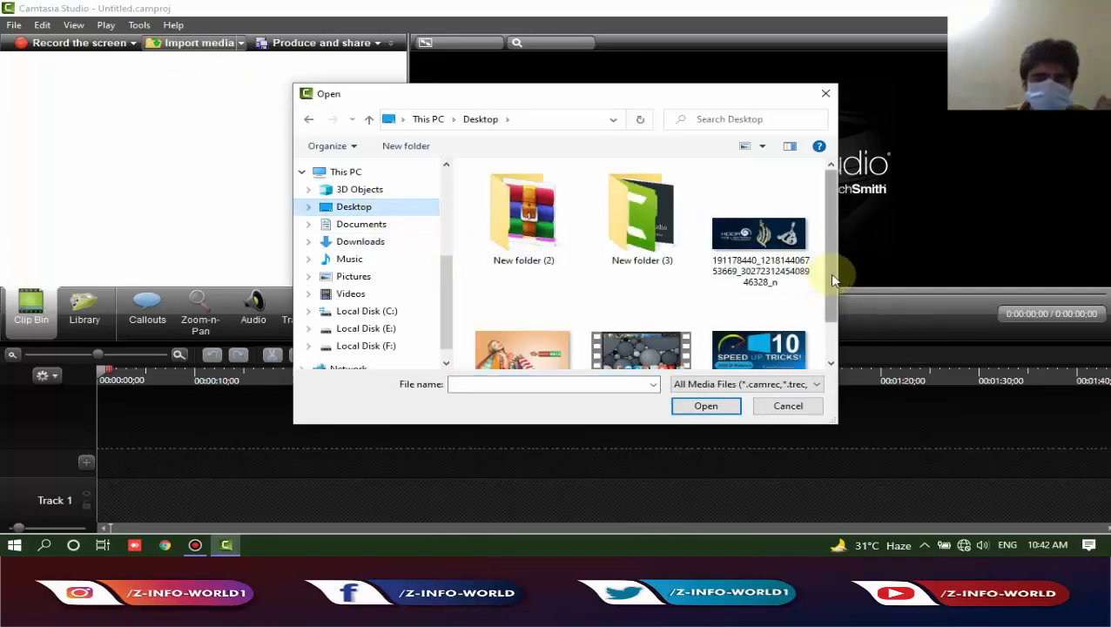
left_click_drag(834, 287, 837, 324)
left_click(648, 312)
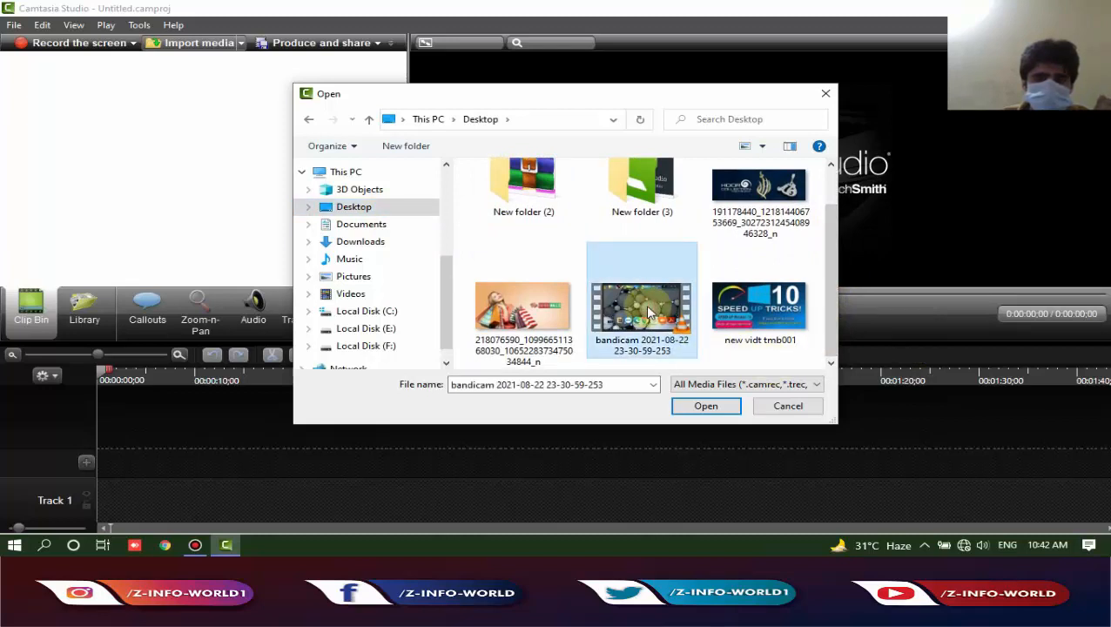
left_click(701, 407)
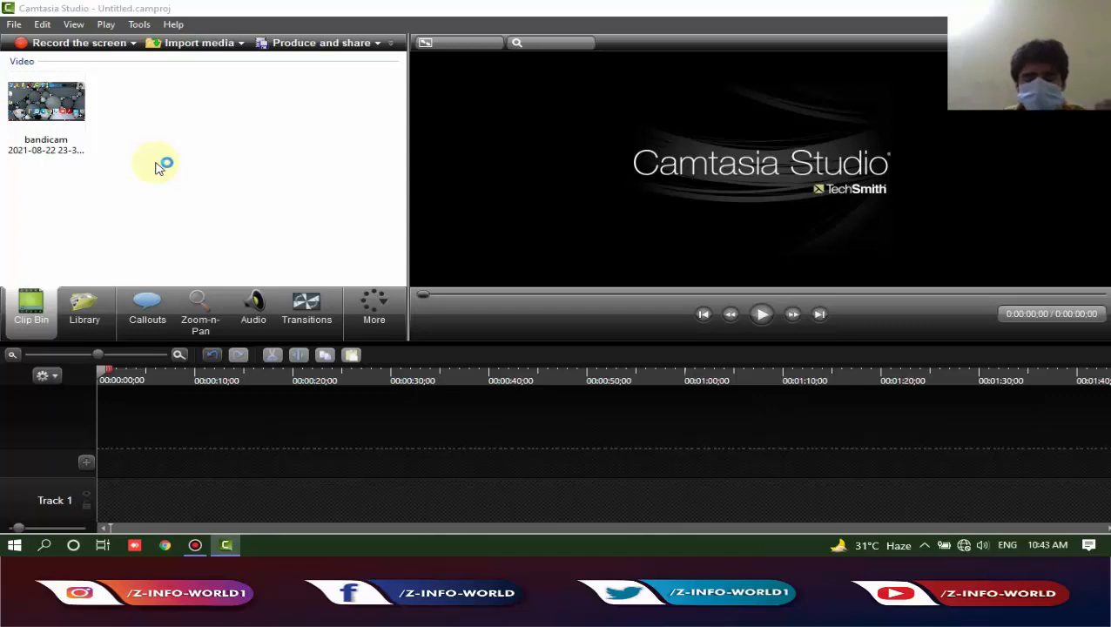
Import the "my official transparant logo" image and the green-screen WhatsApp video together from the Downloads folder
left_click(195, 51)
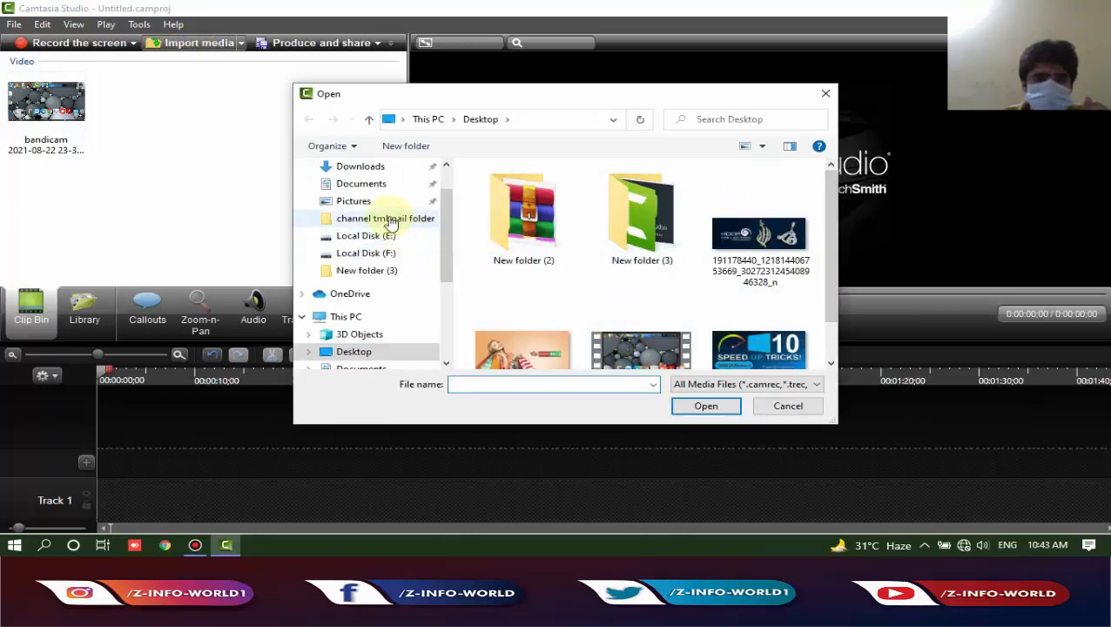
left_click(357, 167)
scroll(625, 282, "down", 5)
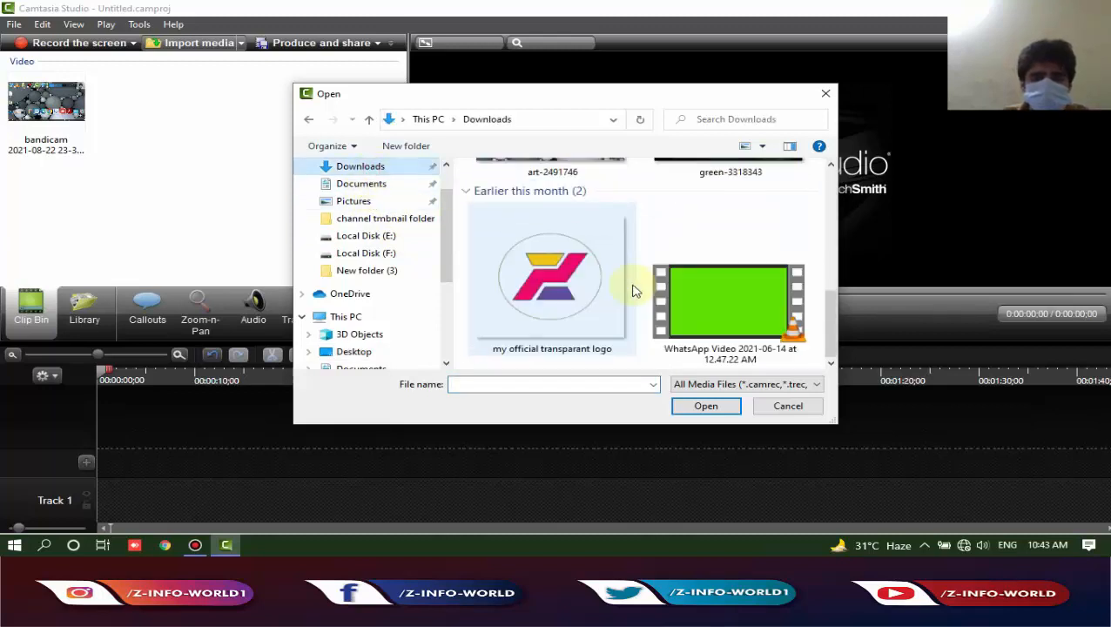
left_click(529, 290)
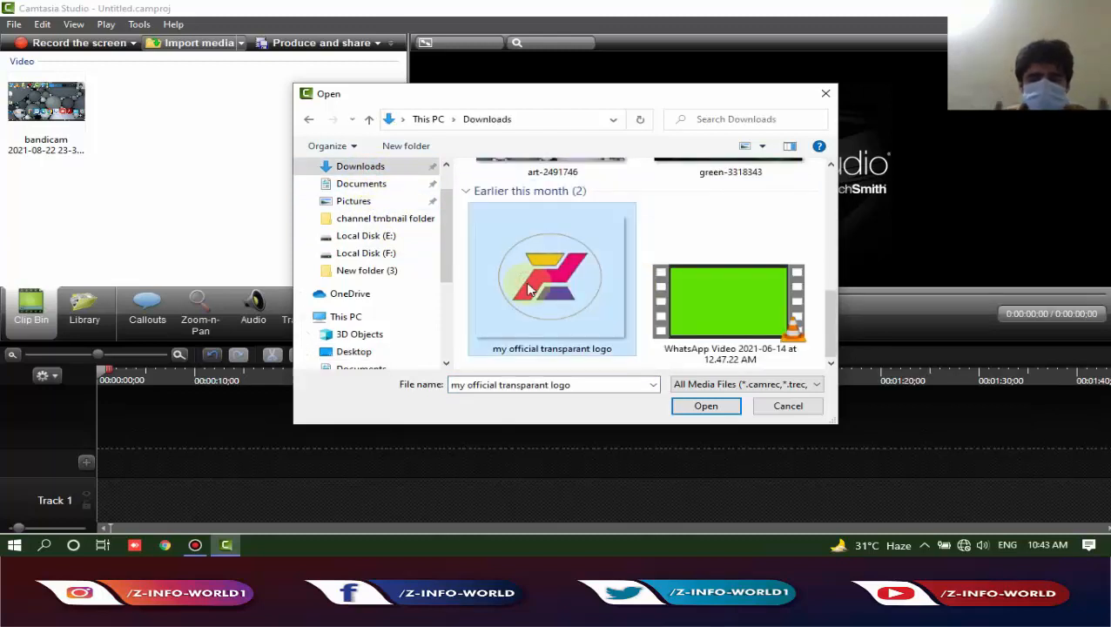
left_click(719, 299, "ctrl")
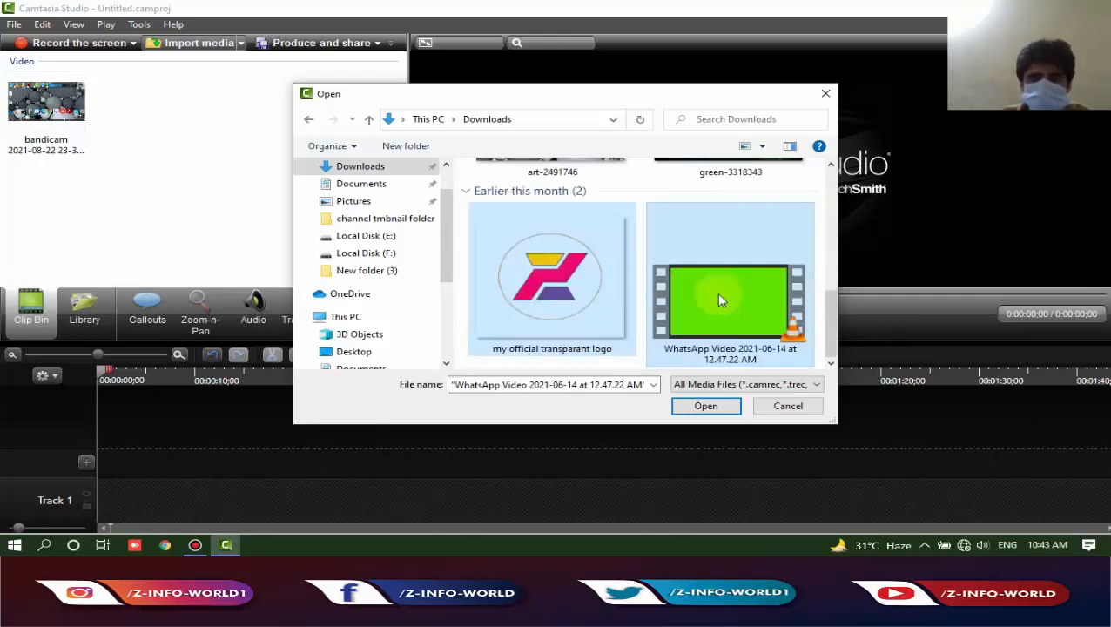
left_click(712, 405)
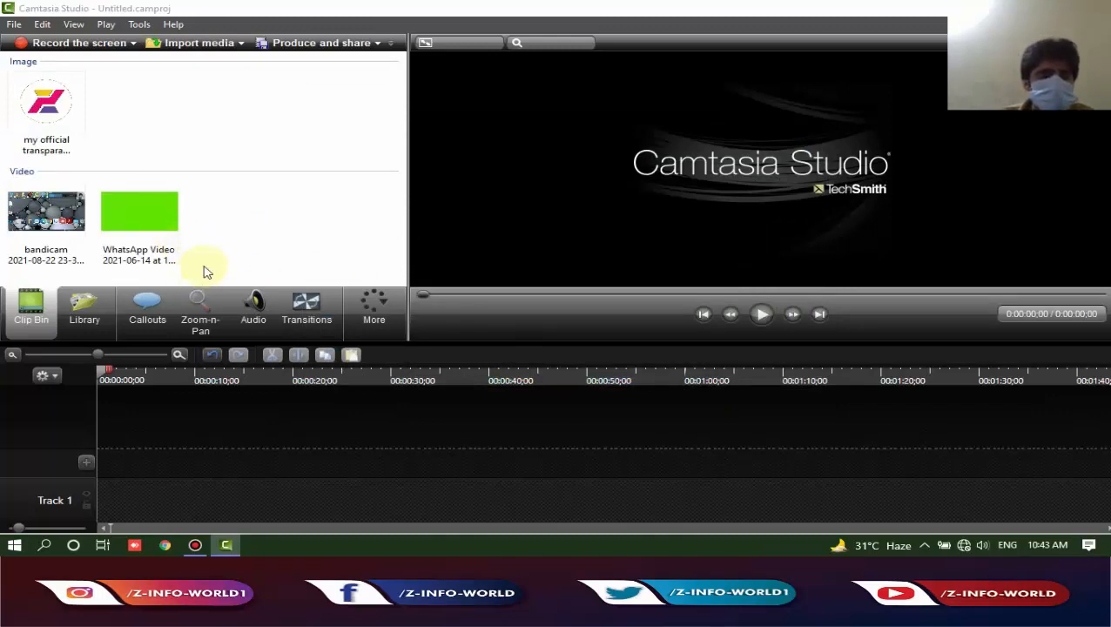
Import the "my new" banner image from the "channel tmbnail folder" on Local Disk (F:)
left_click(198, 45)
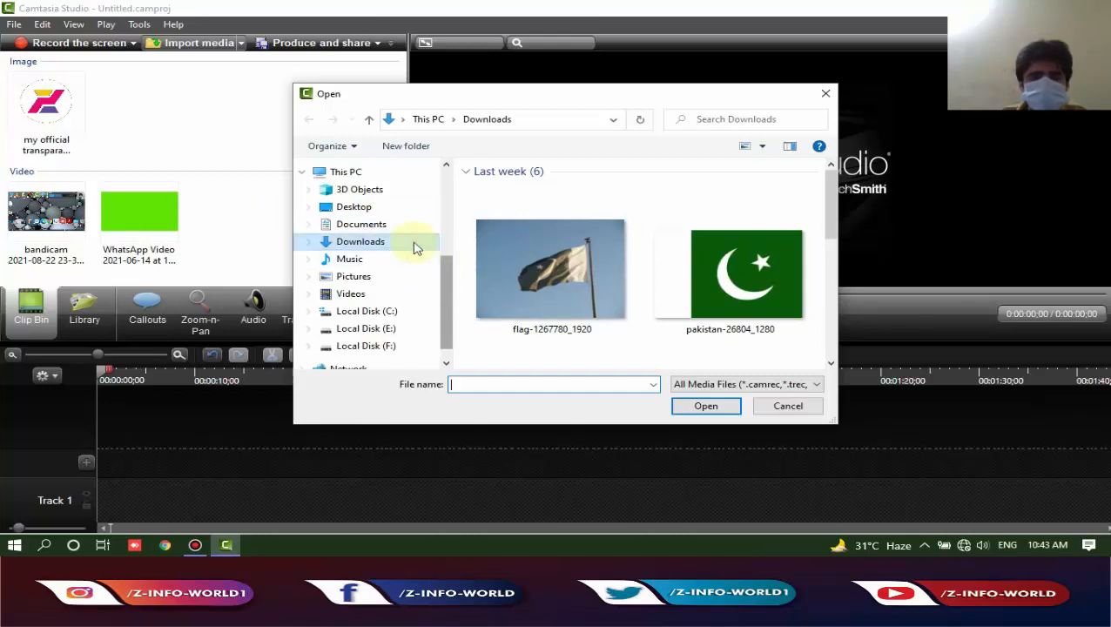
left_click(361, 208)
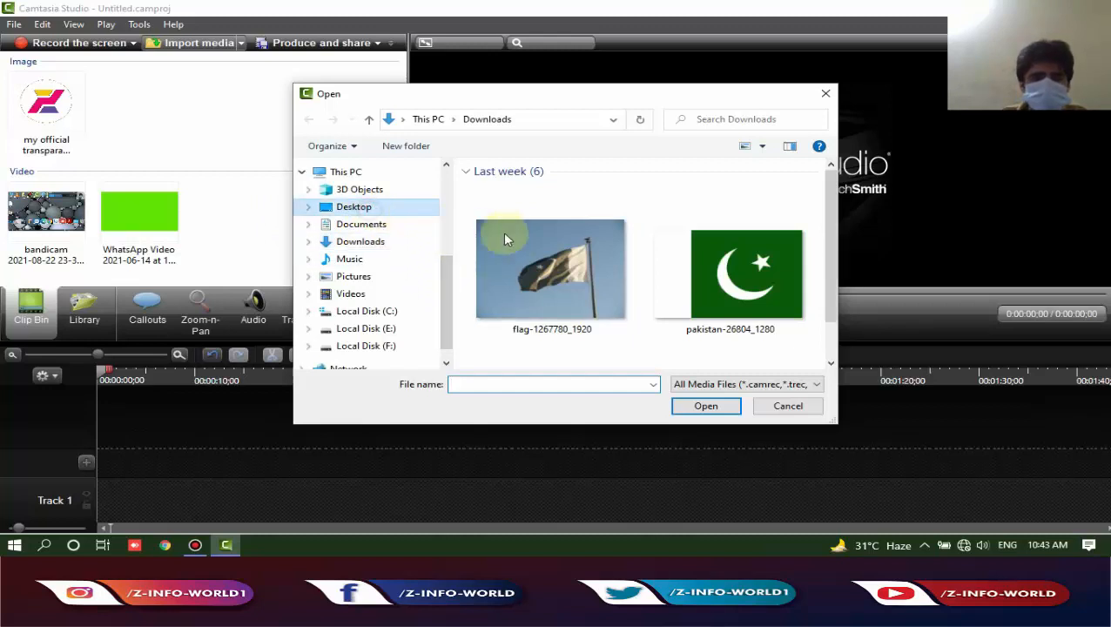
left_click(365, 346)
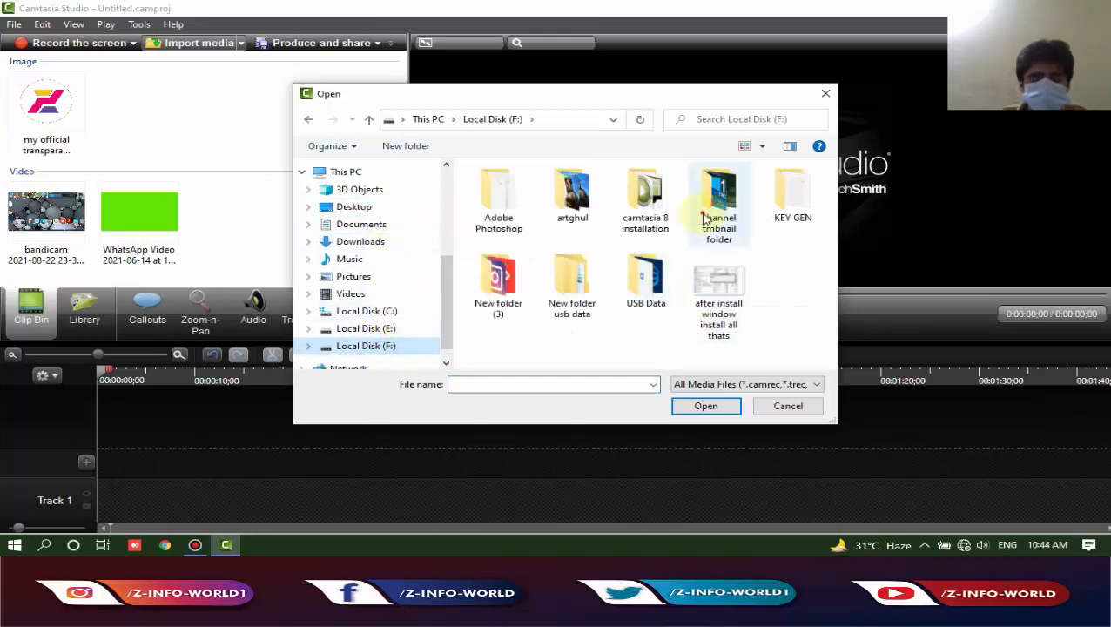
double_click(701, 233)
scroll(634, 290, "down", 2)
scroll(638, 295, "down", 2)
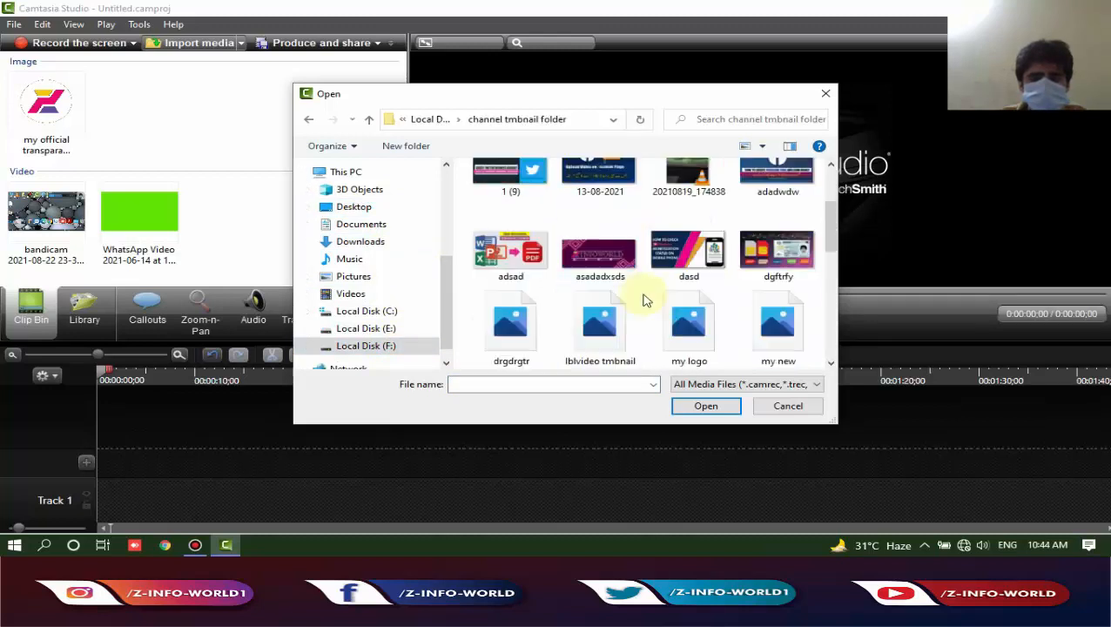
scroll(697, 304, "down", 2)
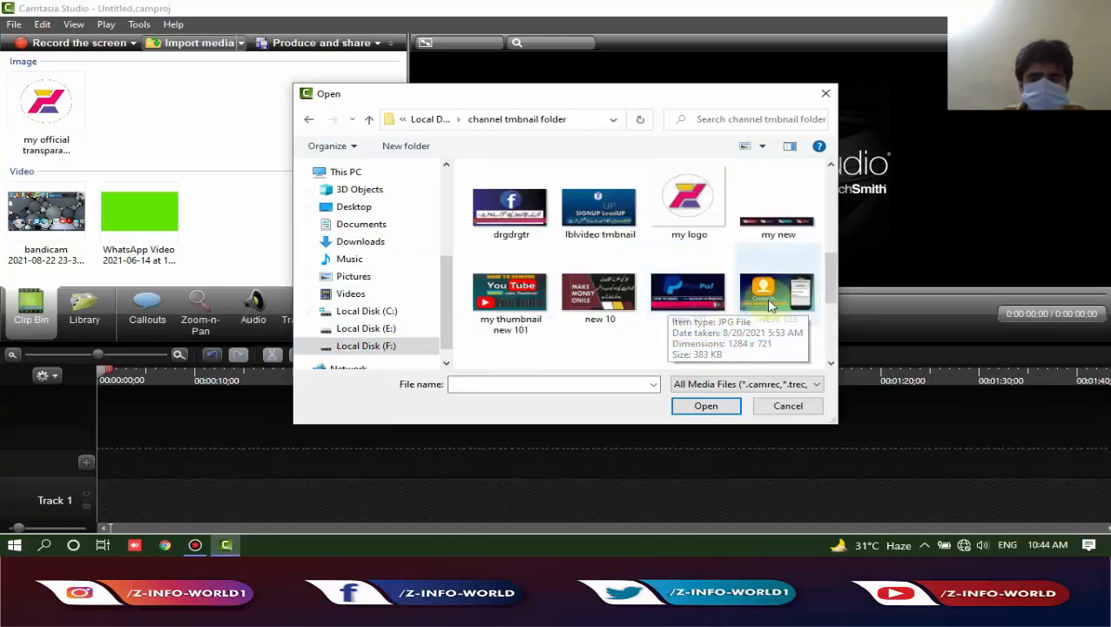
left_click(775, 202)
left_click(706, 407)
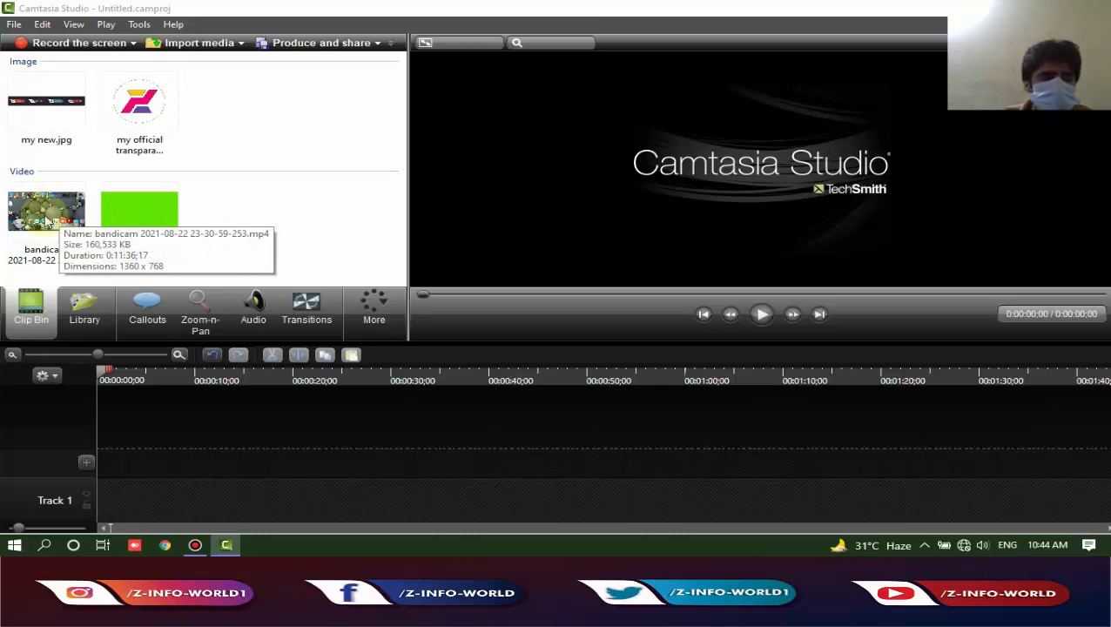
Add the bandicam video to the timeline at the playhead
left_click(38, 212)
right_click(36, 212)
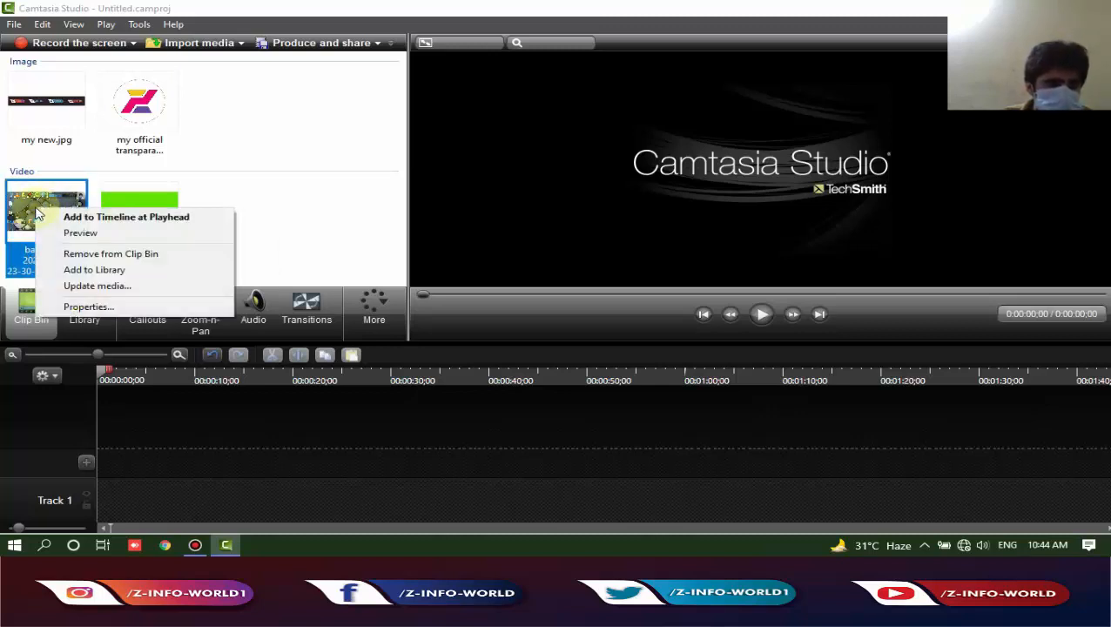
left_click(107, 223)
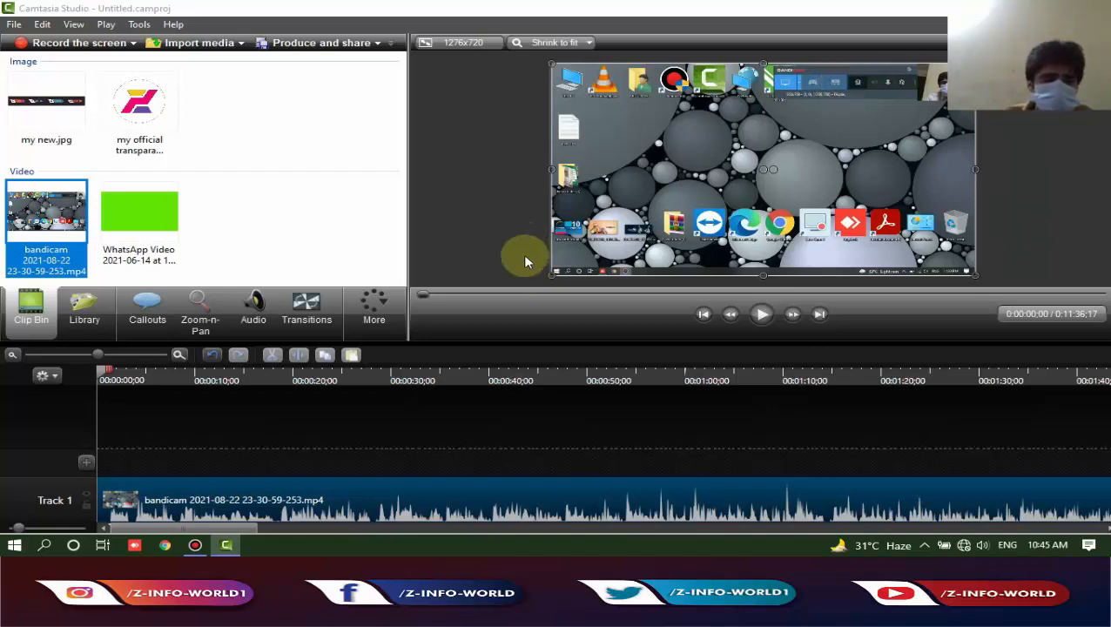
Split the bandicam clip on Track 1 at 0:00:01;15
left_click(100, 379)
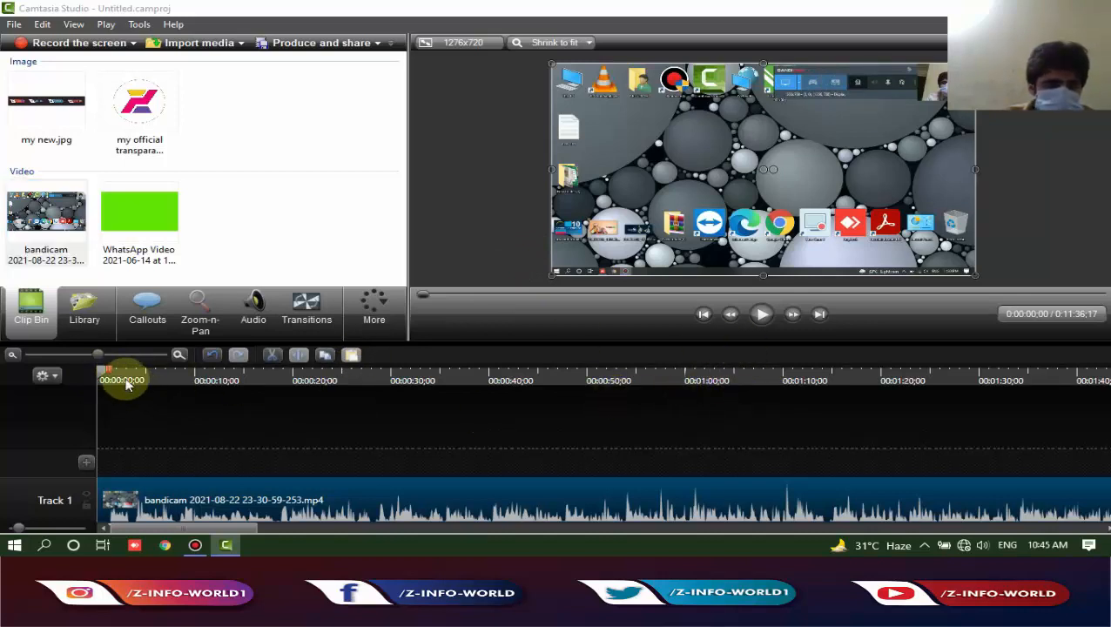
left_click_drag(102, 373, 109, 376)
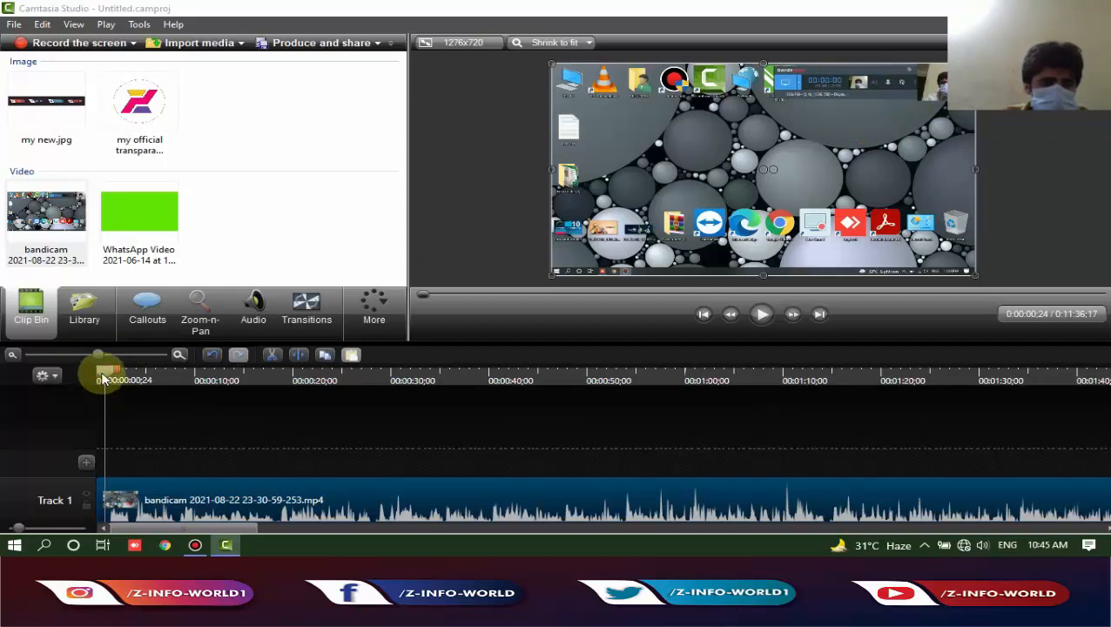
left_click_drag(103, 378, 103, 377)
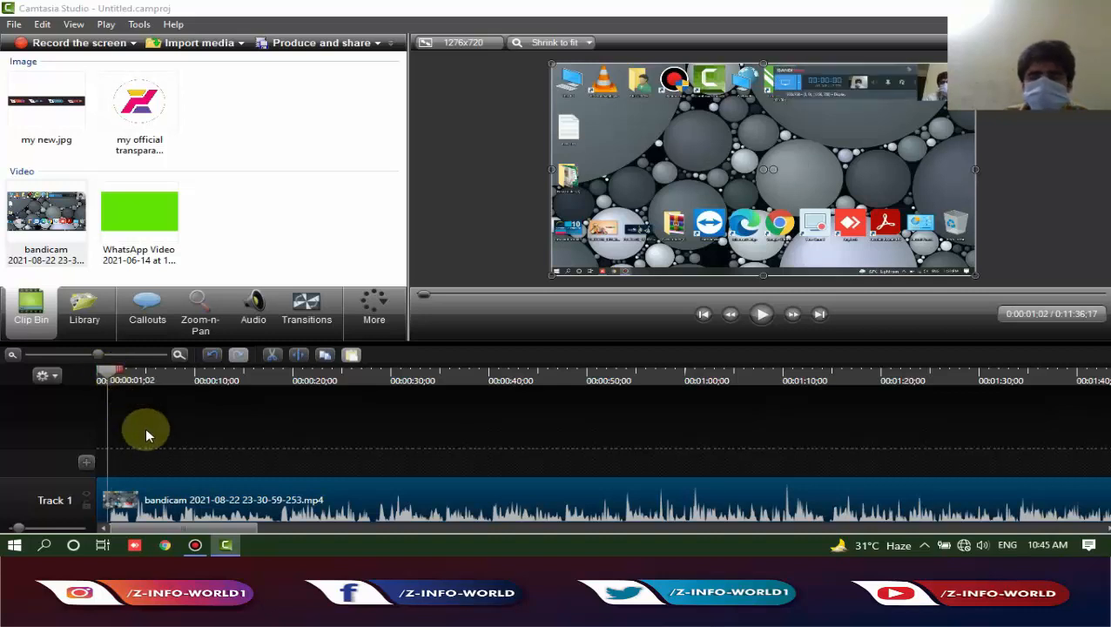
left_click_drag(107, 377, 113, 378)
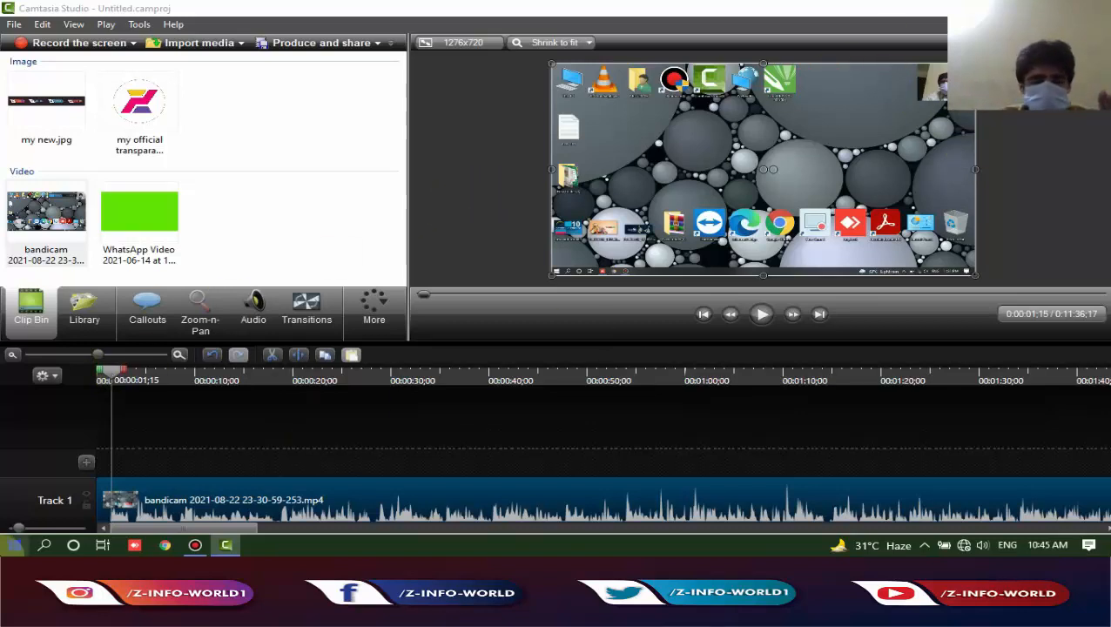
left_click_drag(114, 510, 150, 505)
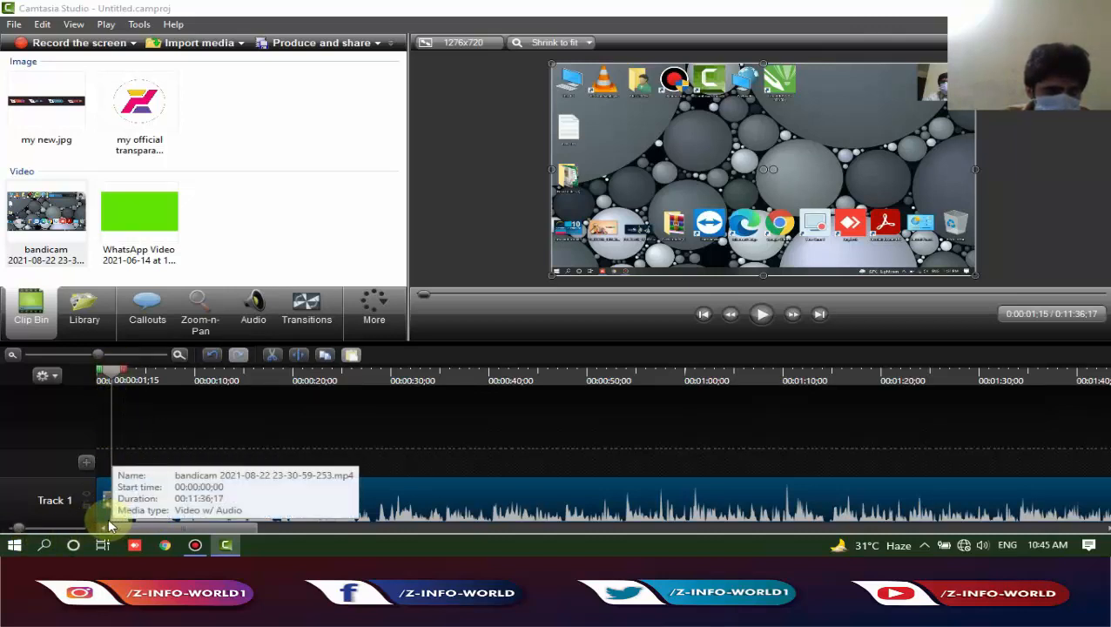
left_click(299, 355)
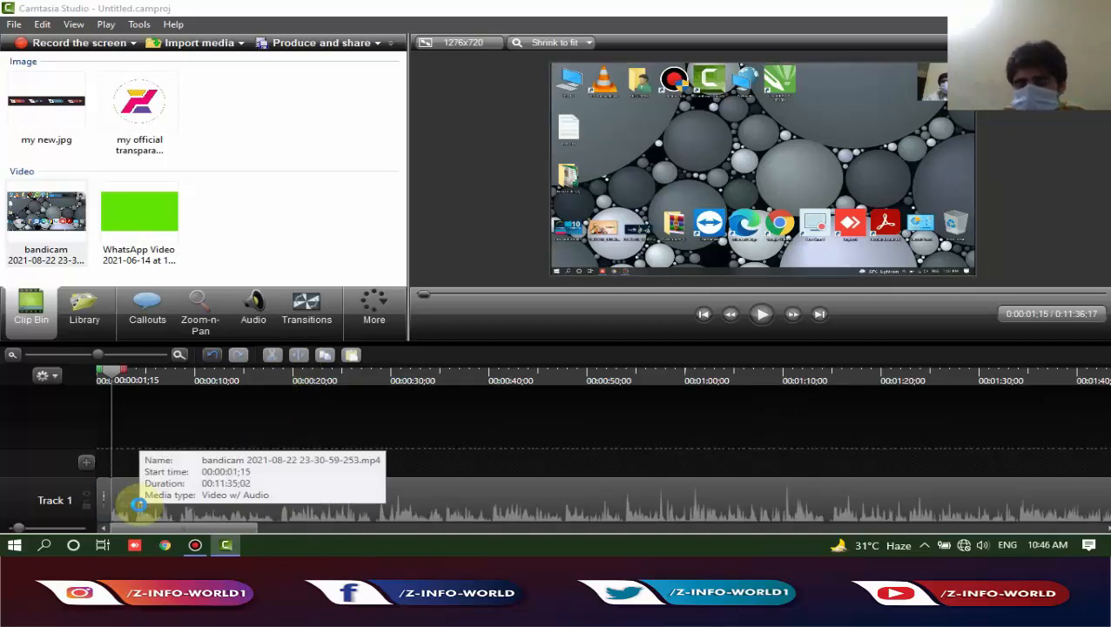
Remove the short opening piece from Track 1 and move the remaining bandicam clip to the start of the timeline
left_click_drag(107, 502, 162, 500)
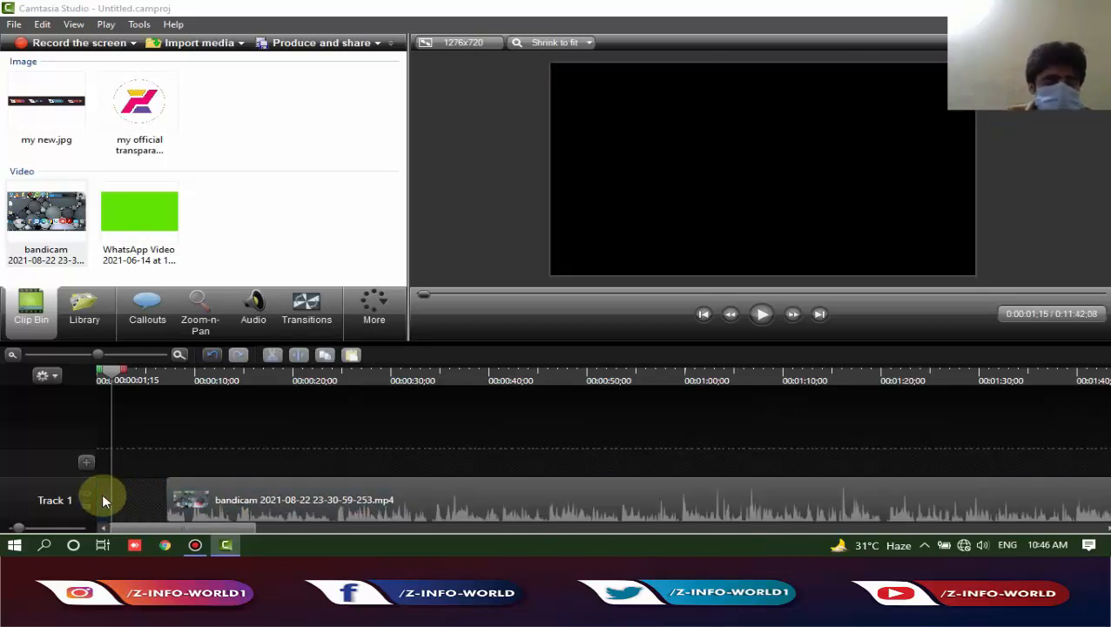
left_click(111, 373)
left_click_drag(110, 373, 71, 377)
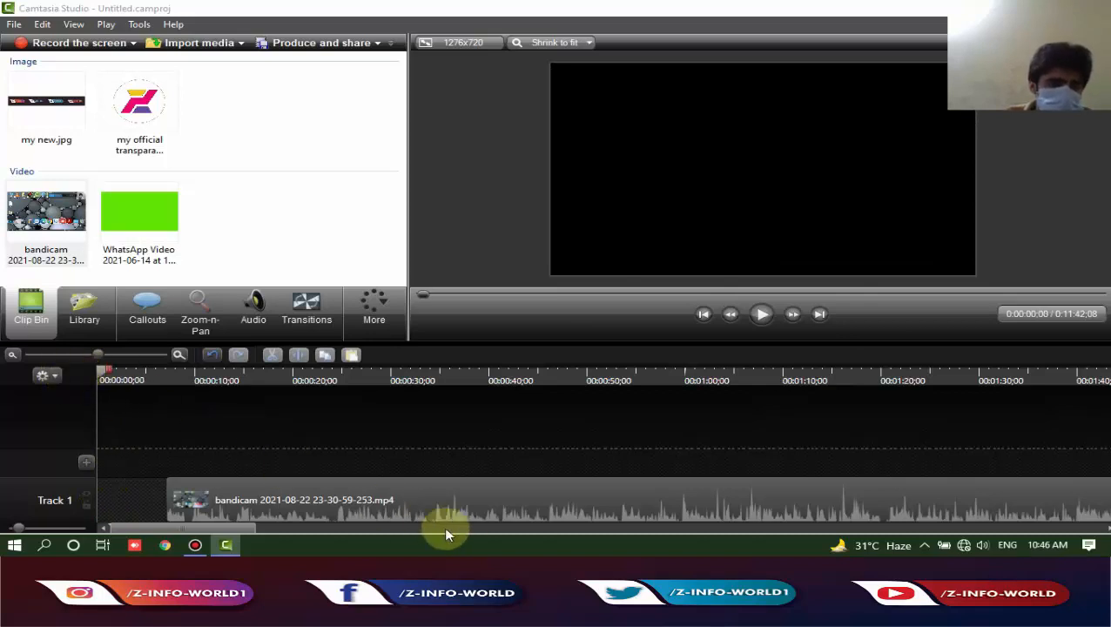
left_click_drag(447, 506, 339, 521)
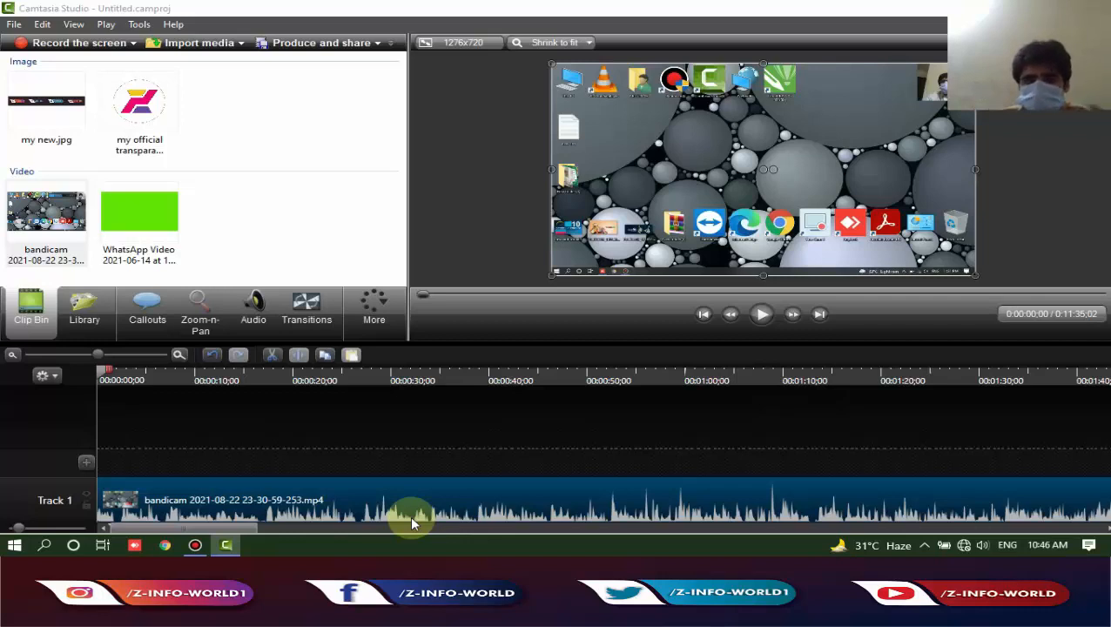
Add the green-screen WhatsApp video at the start of the timeline, preview it, and select its clip with the playhead back at zero
right_click(126, 219)
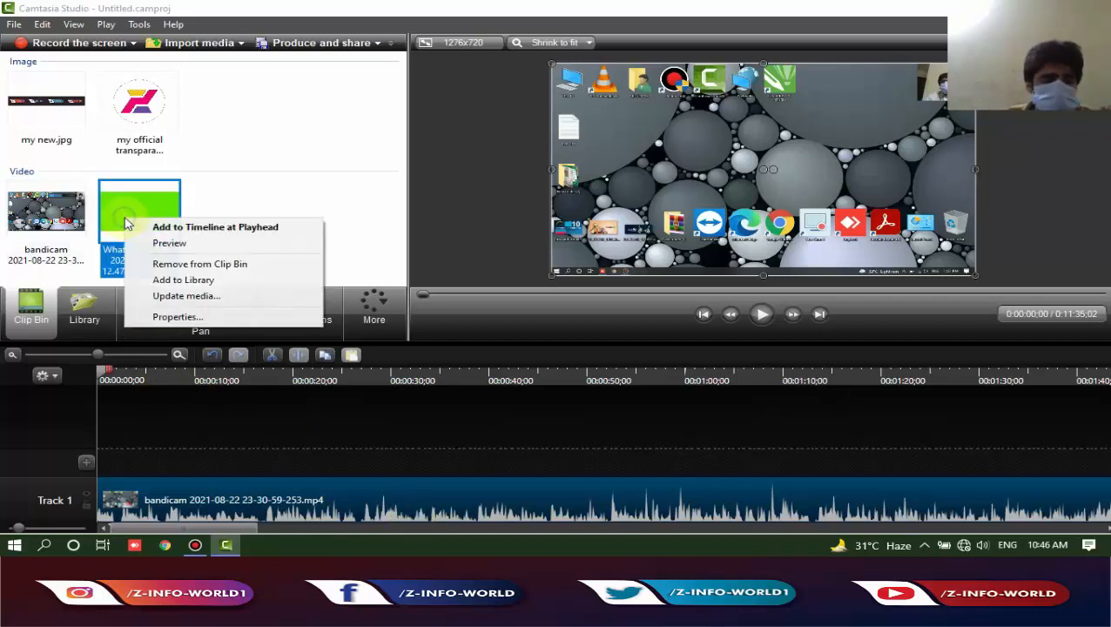
left_click(180, 228)
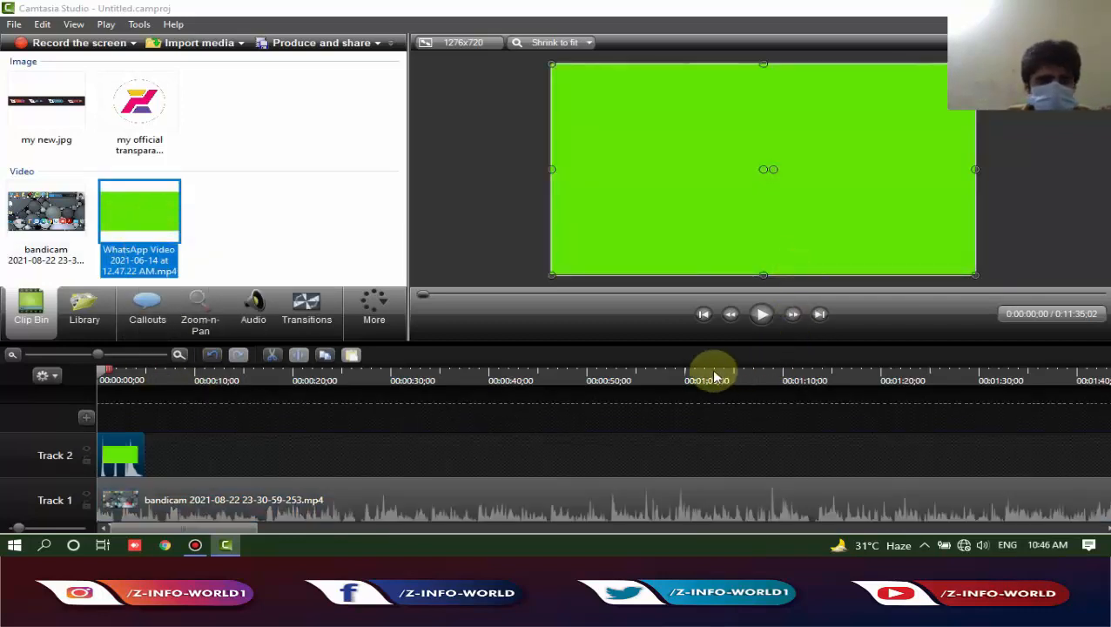
left_click(763, 314)
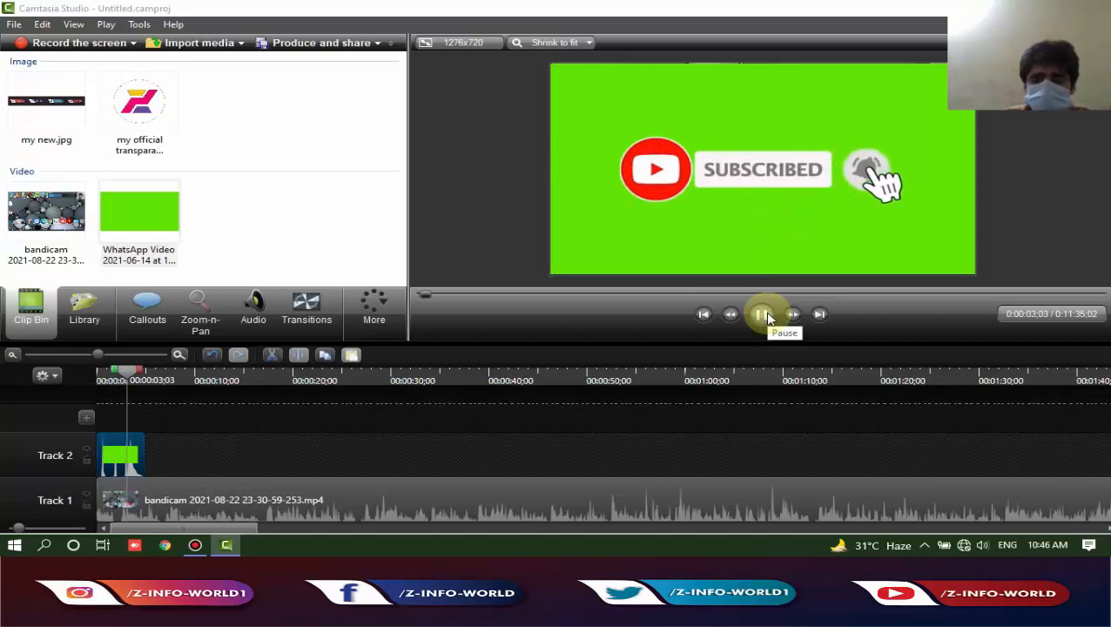
left_click(764, 315)
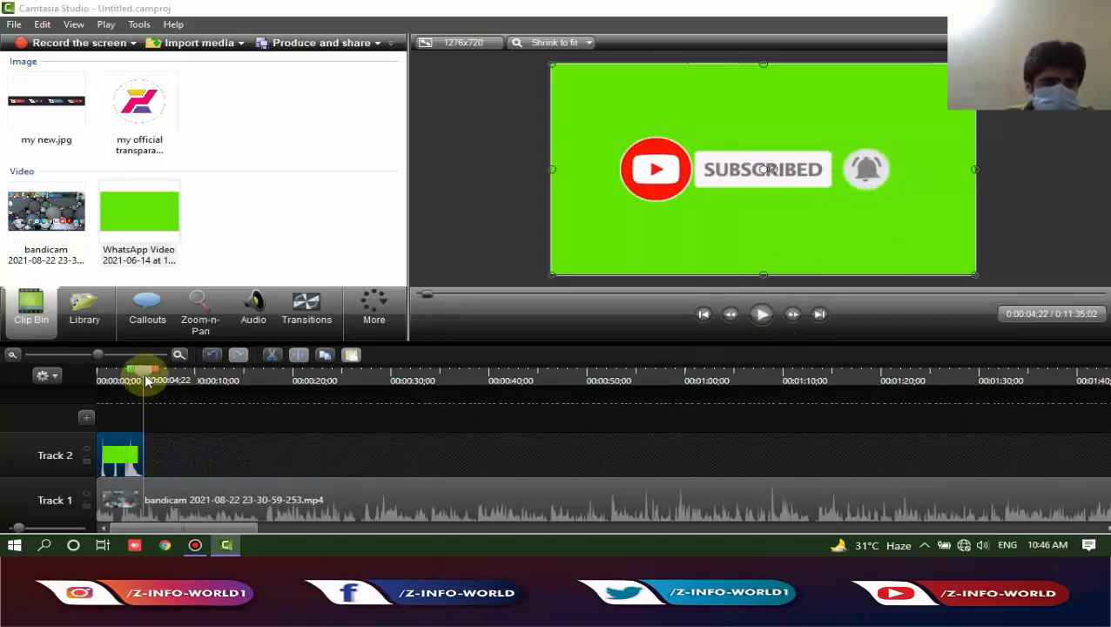
left_click_drag(139, 372, 89, 384)
left_click(131, 456)
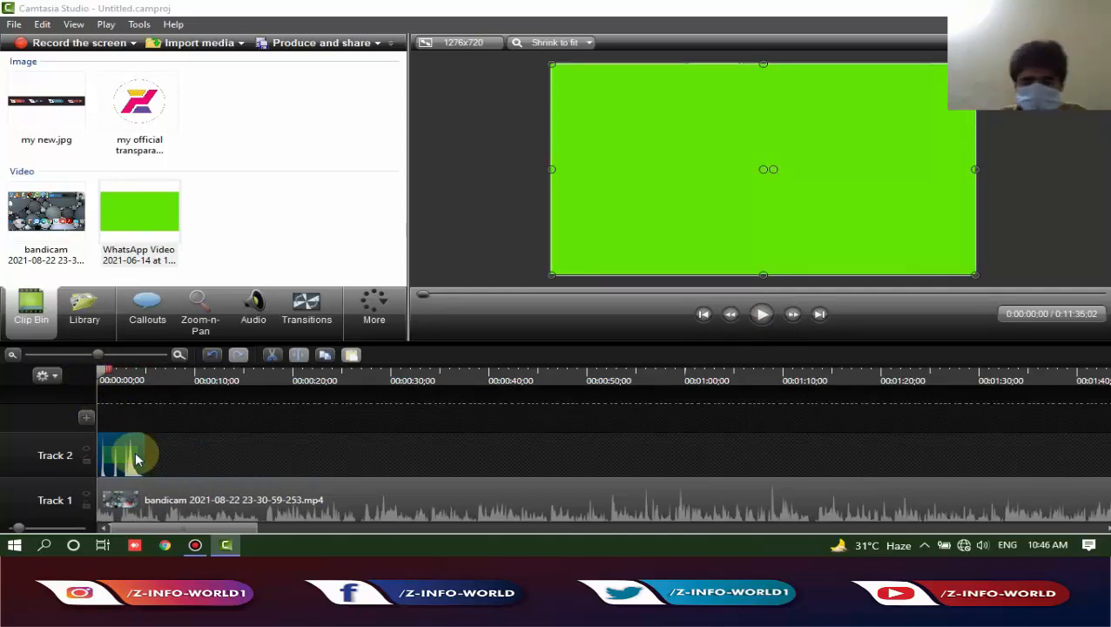
Remove the green-screen clip from Track 2 and shift the bandicam clip on Track 1 to start at 0:00:07;22
key("Delete")
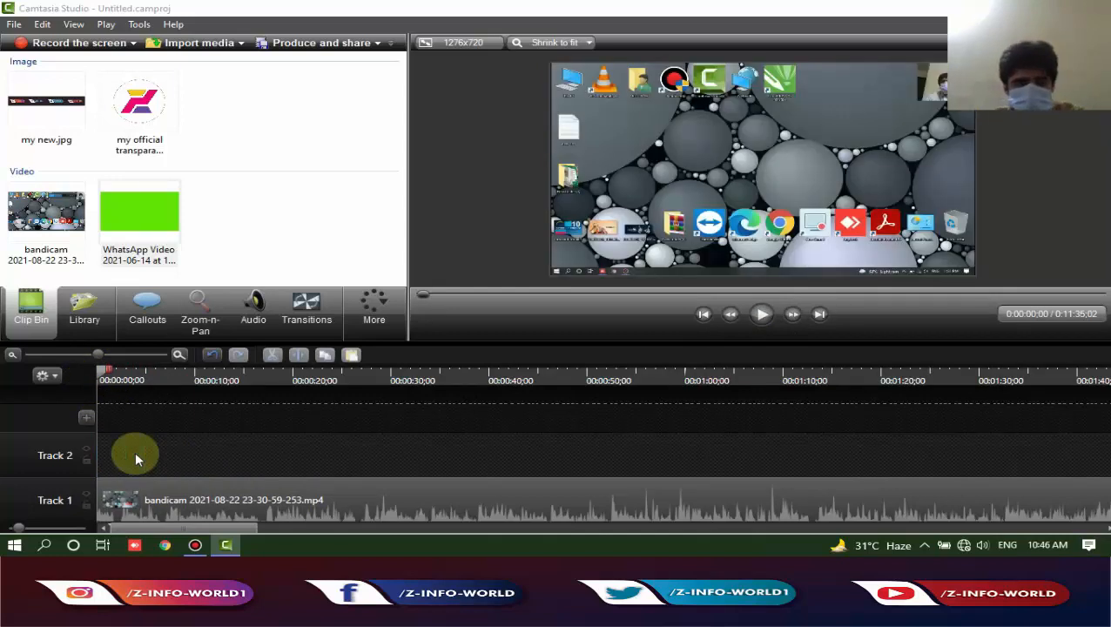
left_click(152, 511)
left_click_drag(152, 510, 200, 507)
left_click_drag(222, 506, 223, 504)
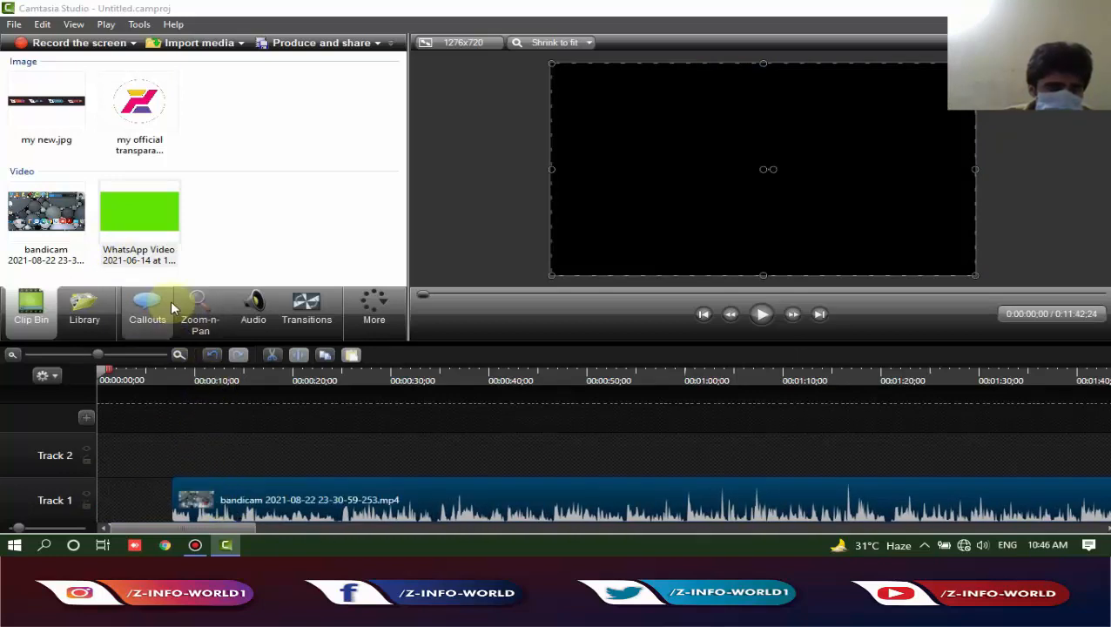
Add the green-screen WhatsApp video at the timeline start, move the bandicam clip to begin right where it ends, and preview the join
right_click(139, 211)
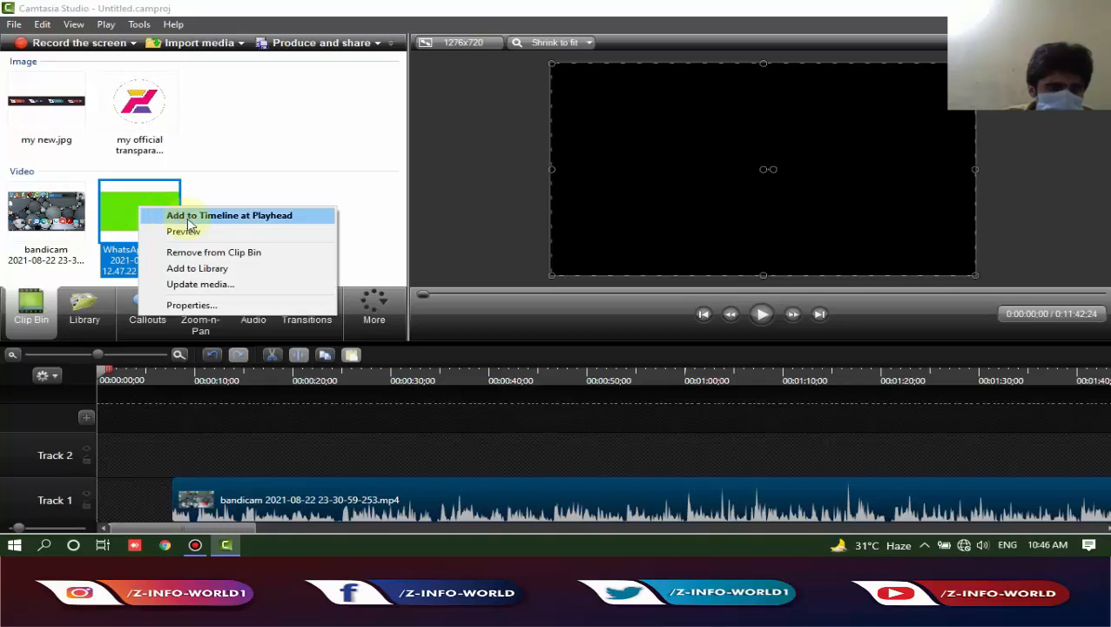
left_click(234, 216)
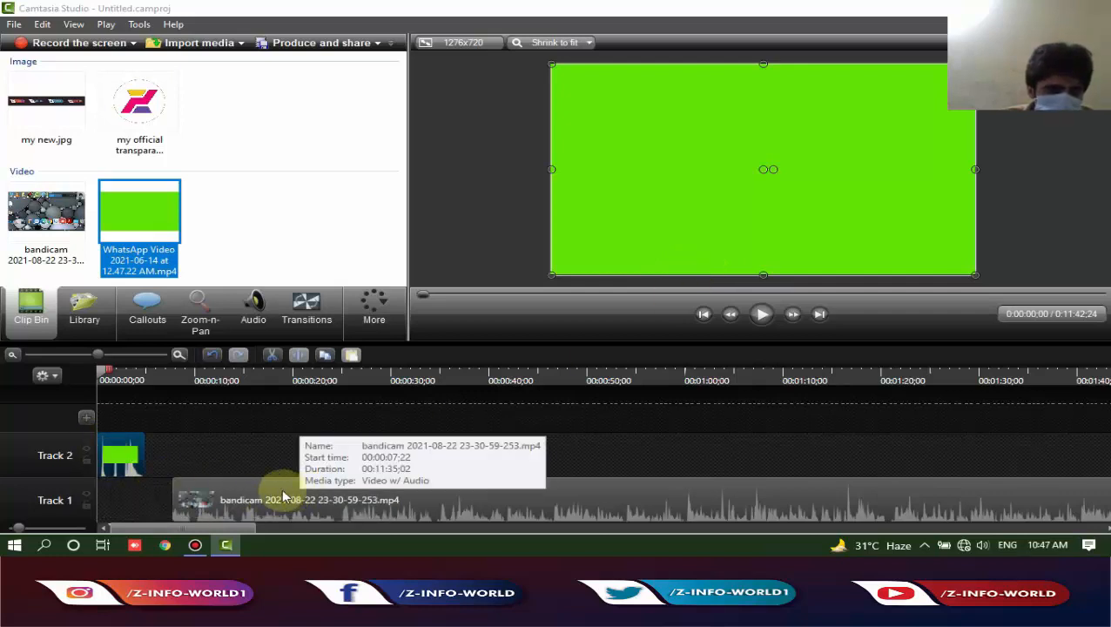
left_click_drag(282, 497, 251, 494)
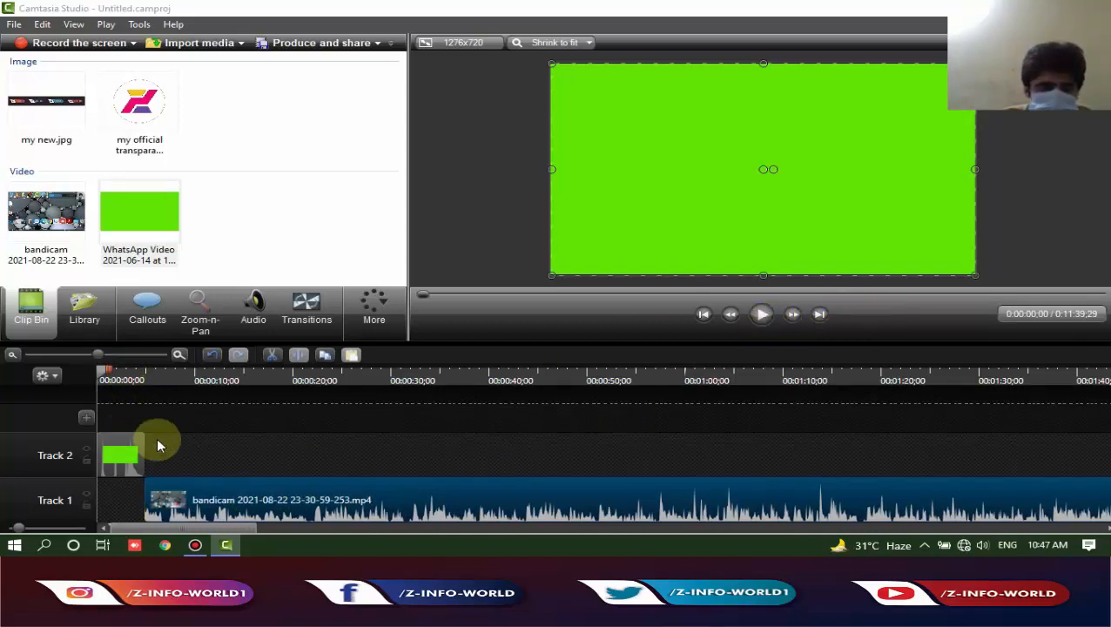
left_click(763, 314)
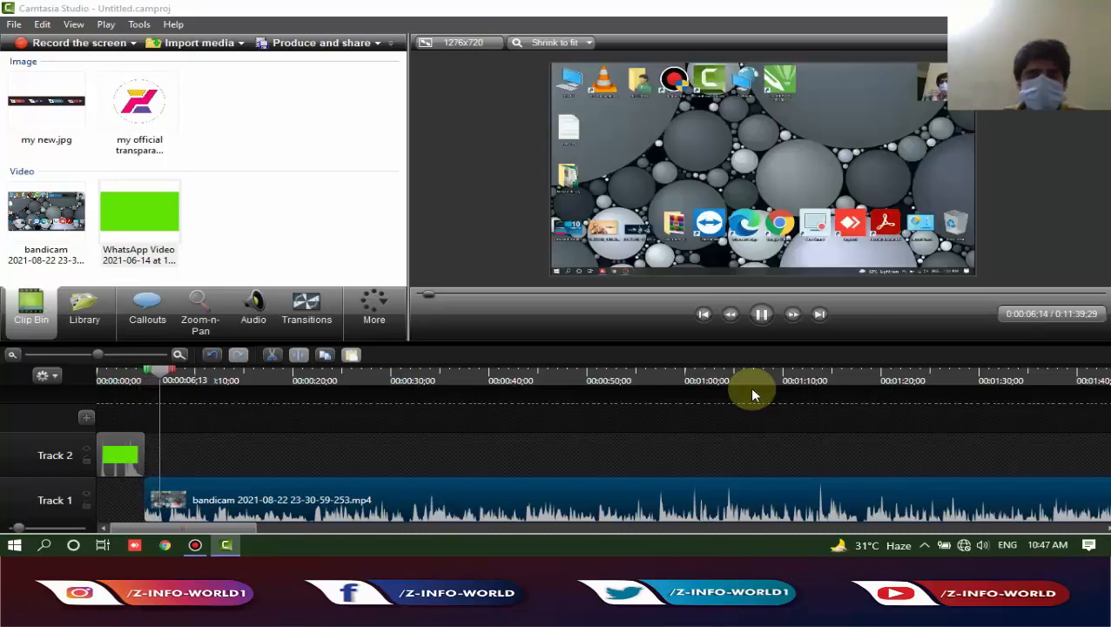
left_click_drag(193, 384, 78, 390)
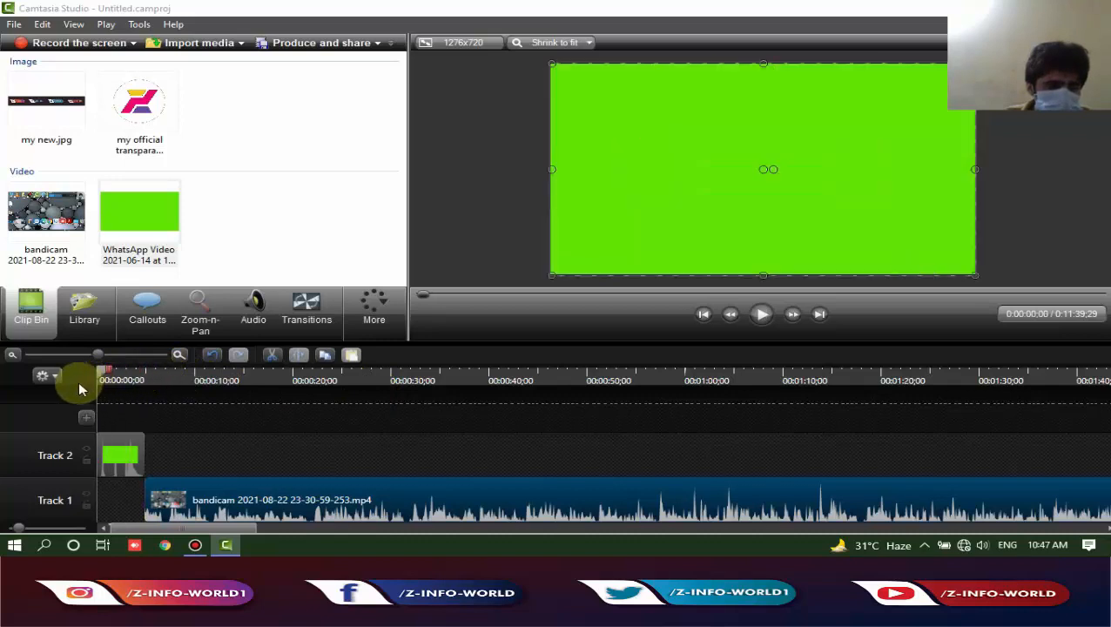
Add my new.jpg at the start of the timeline and fit the banner, slightly reduced in height, along the video frame's lower edge
left_click(35, 106)
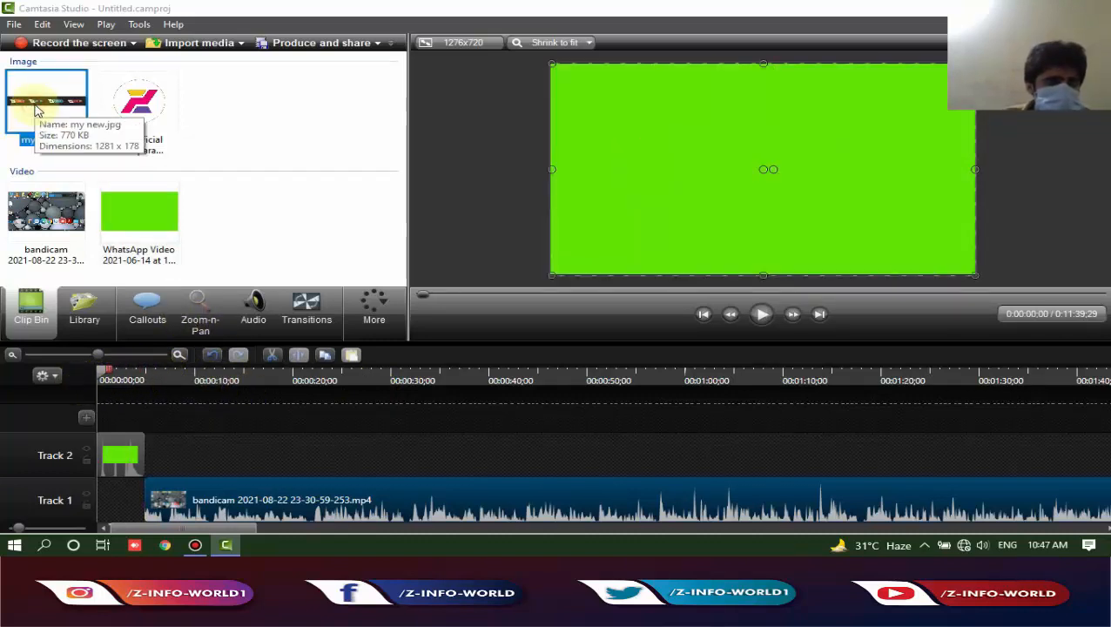
right_click(36, 106)
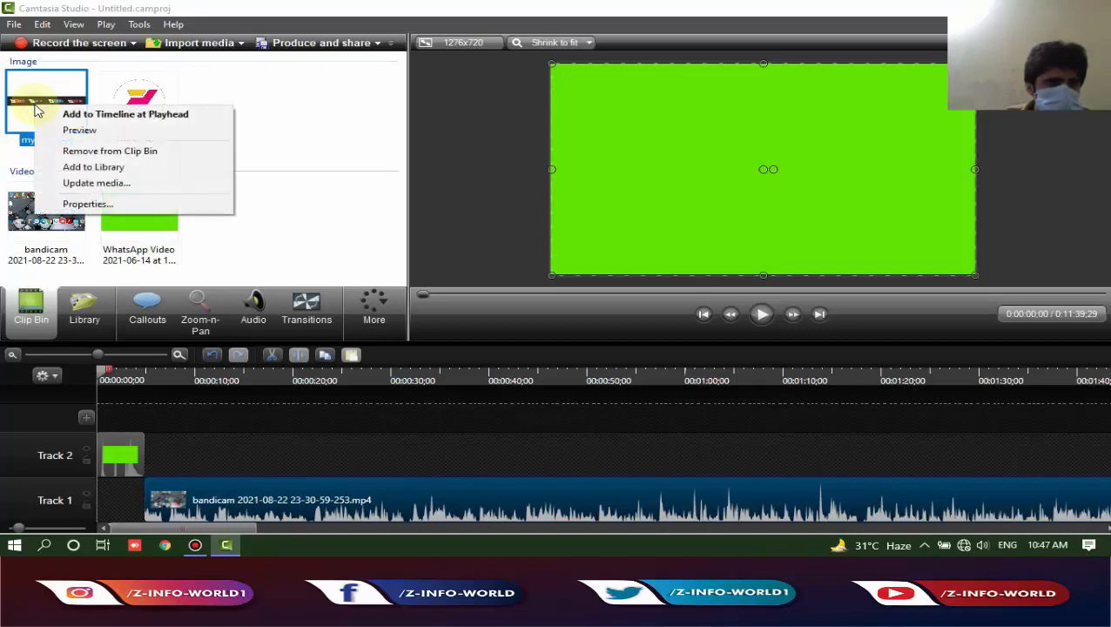
left_click(98, 115)
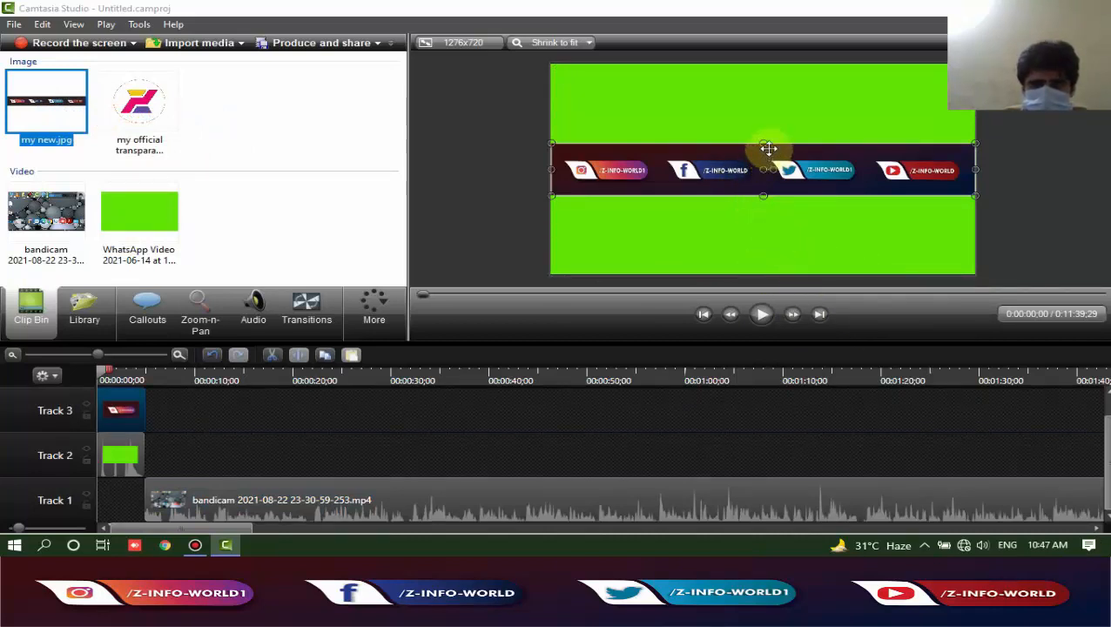
left_click_drag(764, 143, 735, 248)
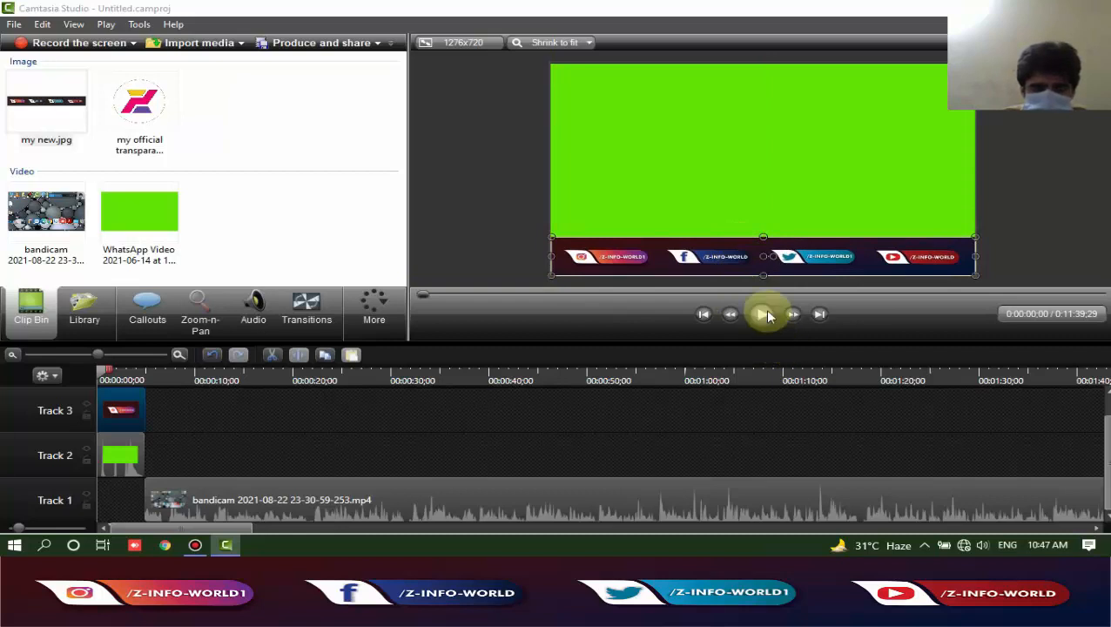
Nudge the banner up slightly and reduce the green-screen video's height so it ends at the banner's upper edge
left_click(736, 218)
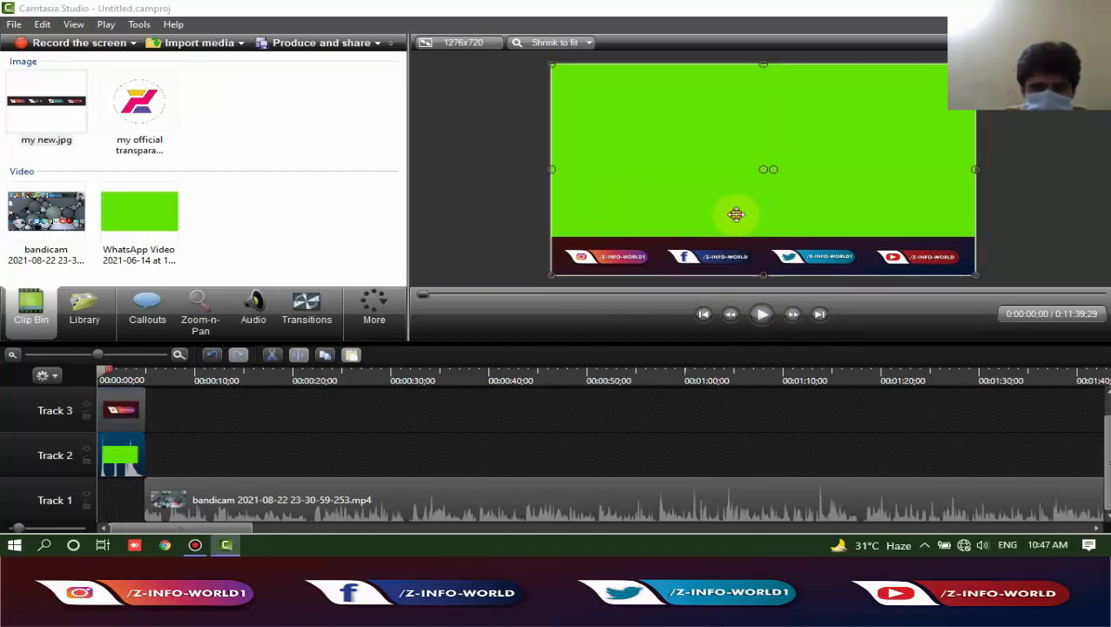
left_click_drag(736, 214, 736, 214)
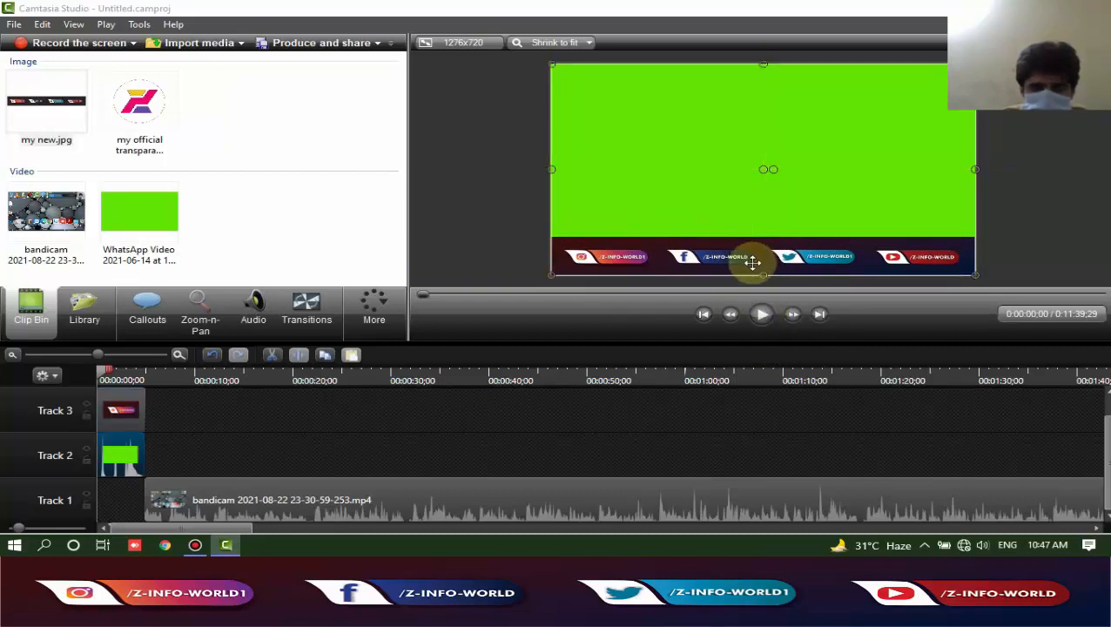
left_click_drag(751, 263, 751, 257)
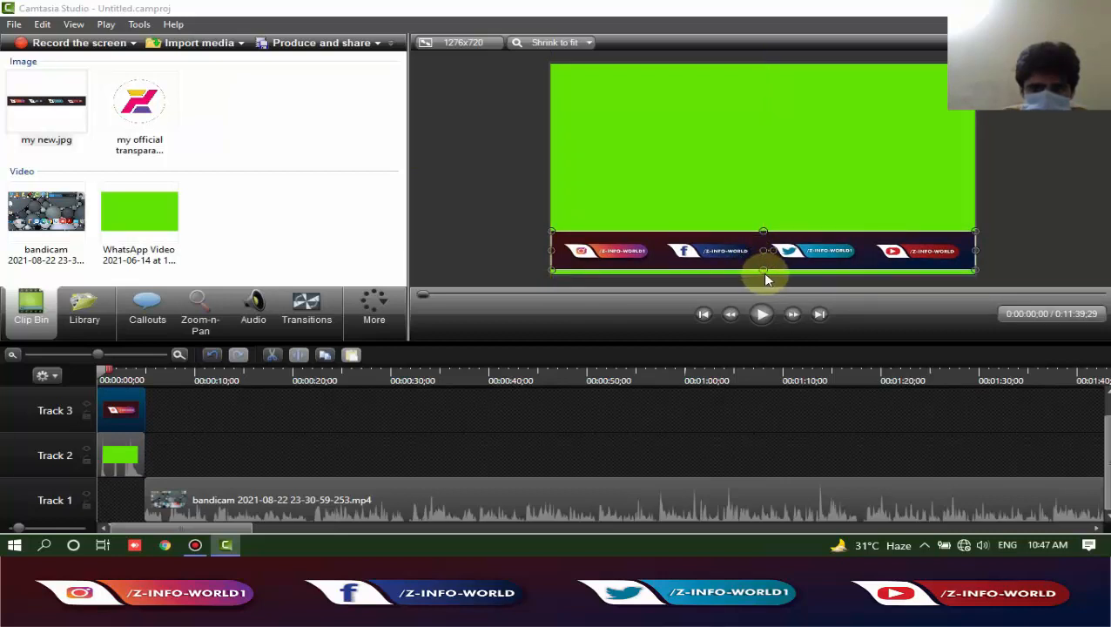
left_click(702, 213)
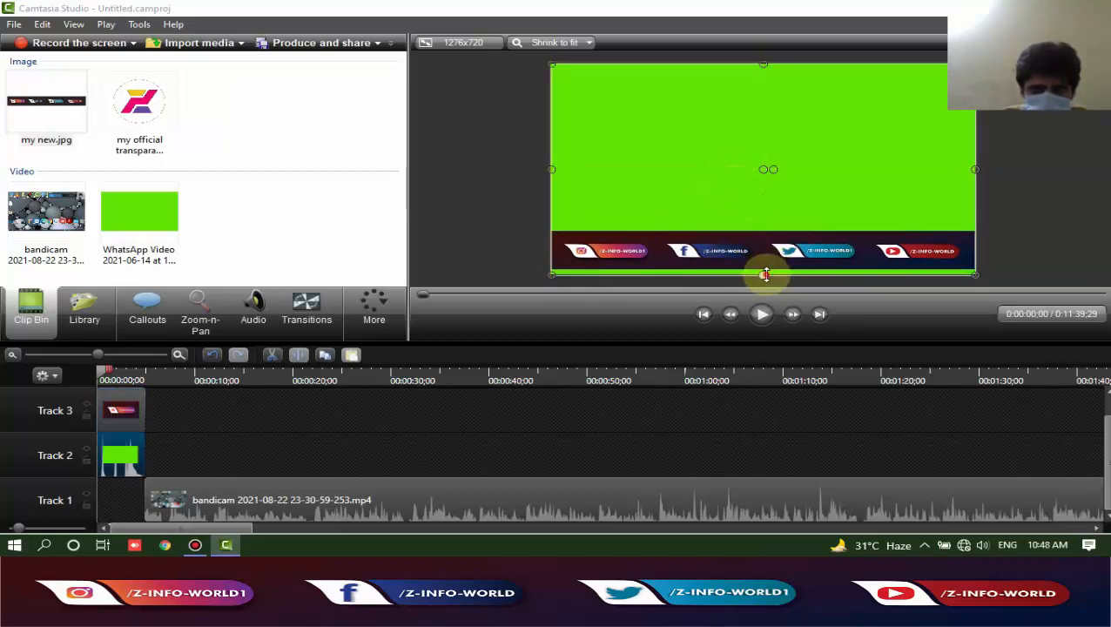
left_click_drag(763, 276, 762, 253)
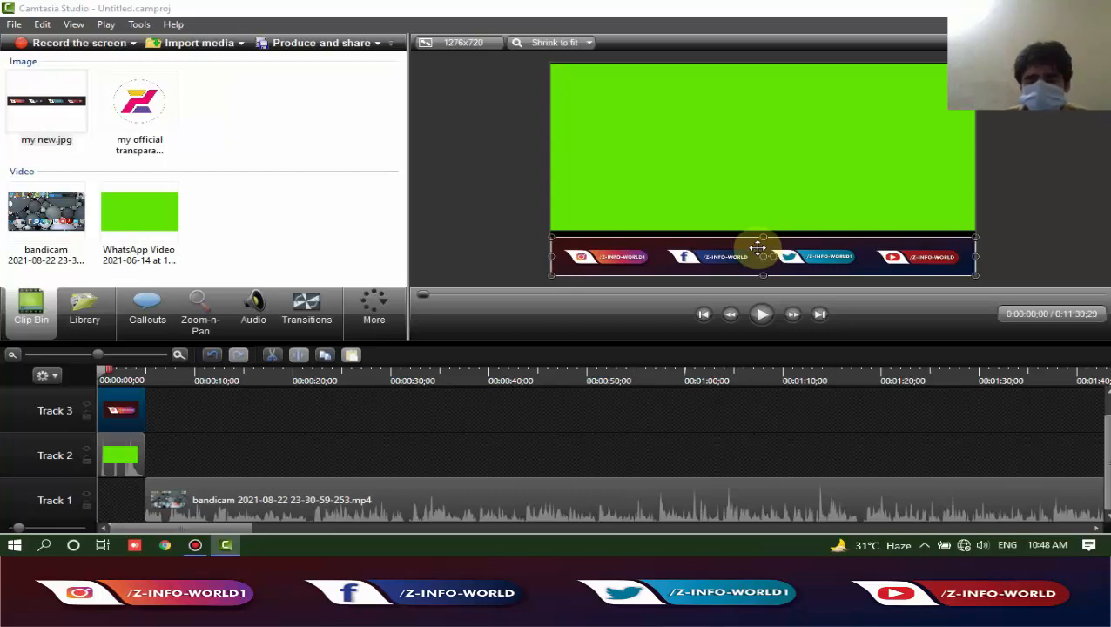
Align the banner with the frame's lower edge and stretch the green-screen video down to meet it without a gap
left_click_drag(758, 249, 781, 254)
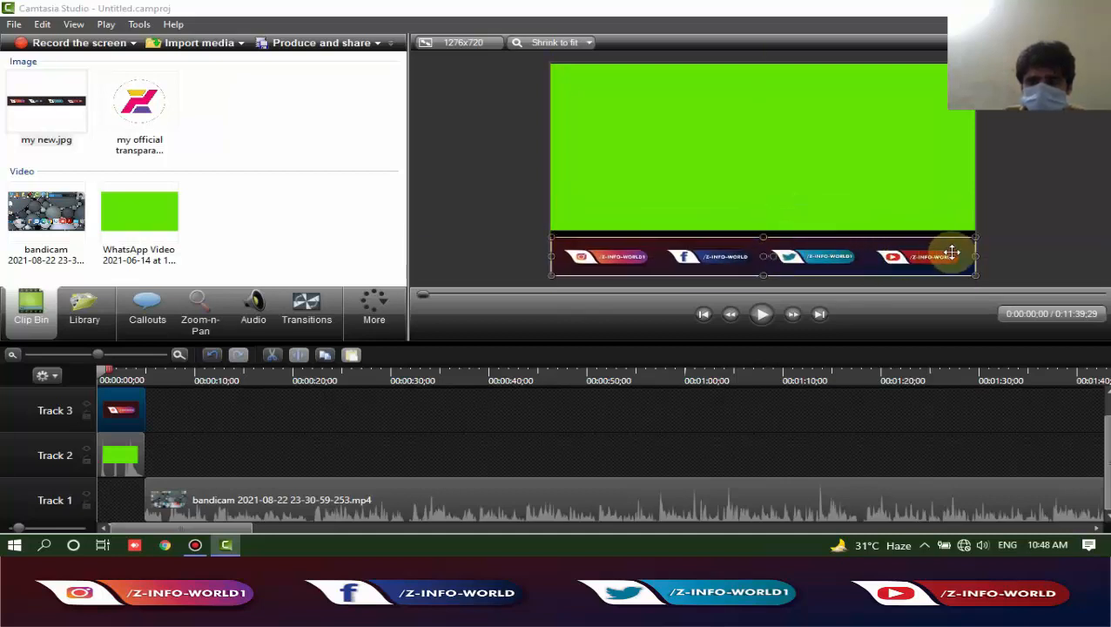
left_click_drag(976, 257, 980, 255)
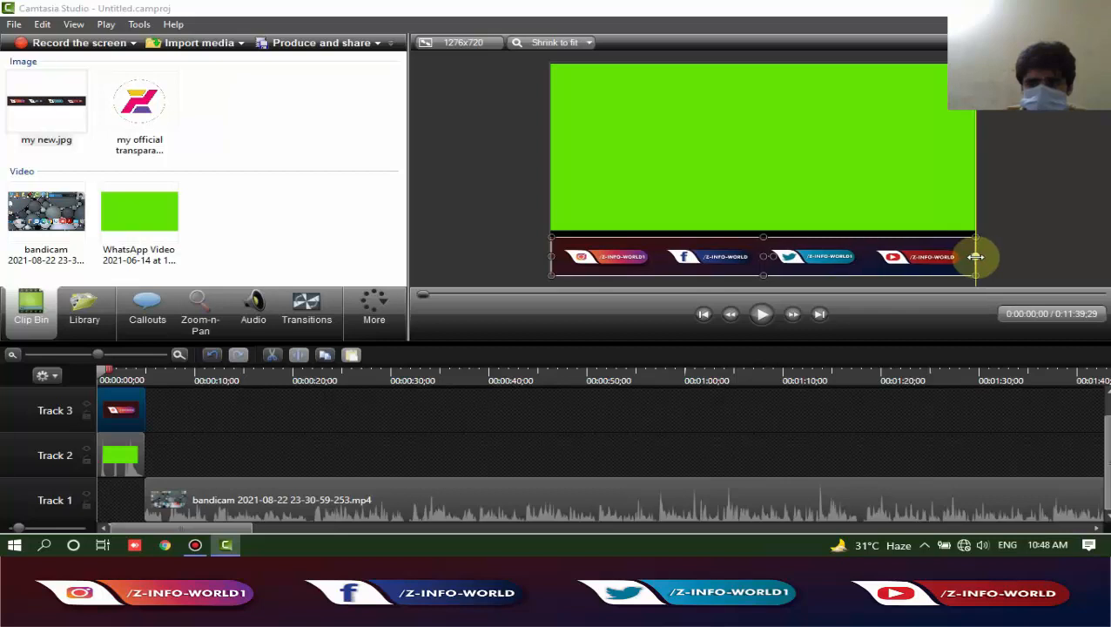
left_click(799, 202)
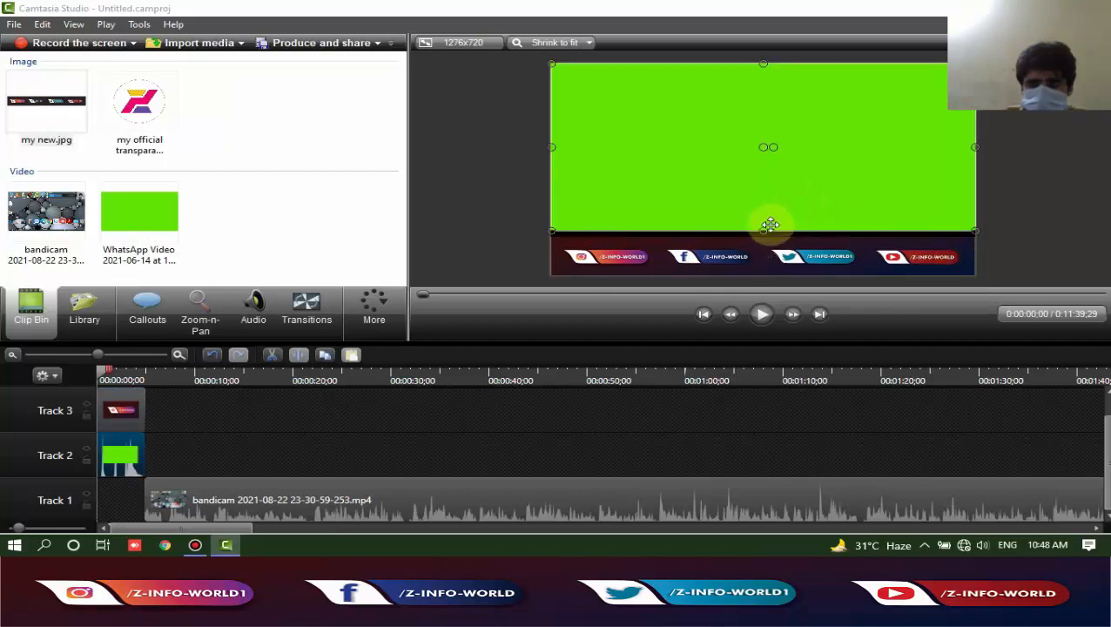
left_click_drag(763, 232, 762, 237)
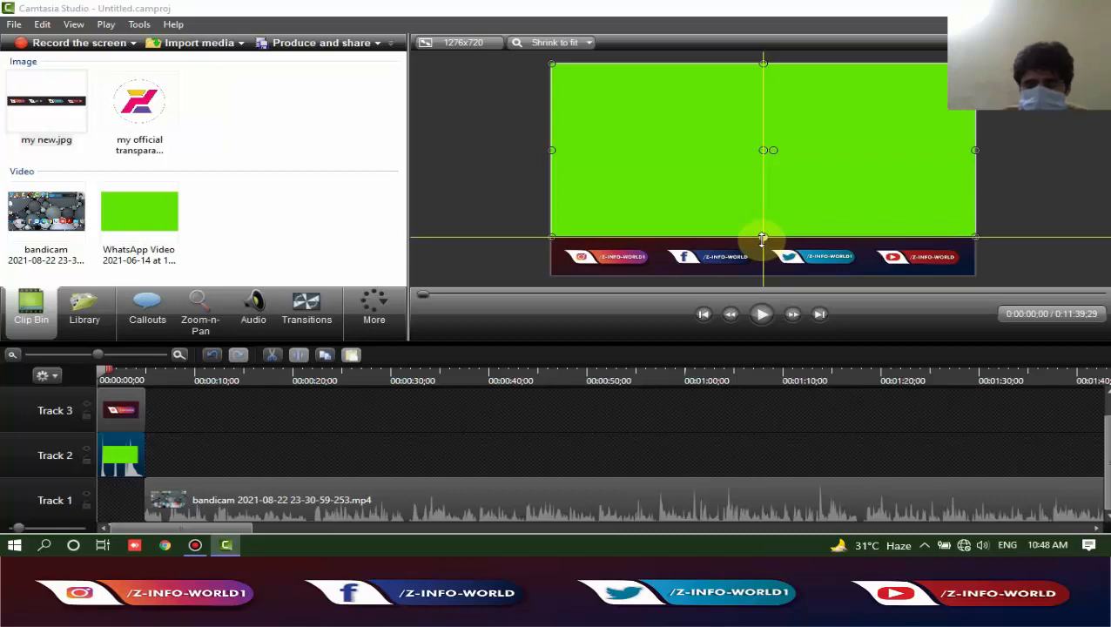
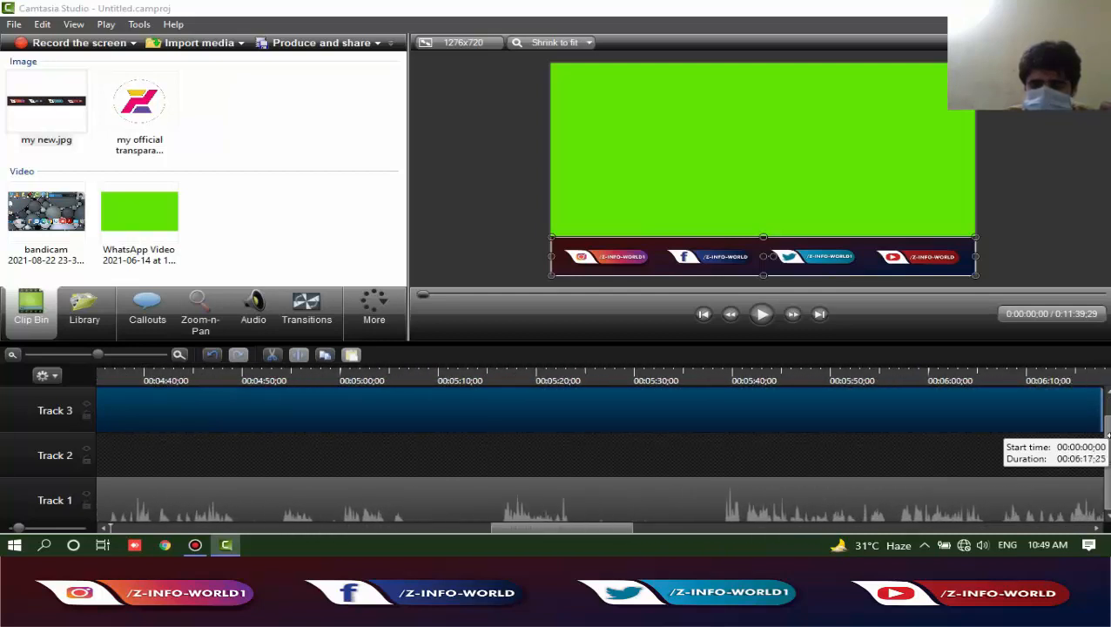
Extend the my new.jpg clip on Track 3 until it ends together with the bandicam clip on Track 1
left_click_drag(1108, 422, 1108, 445)
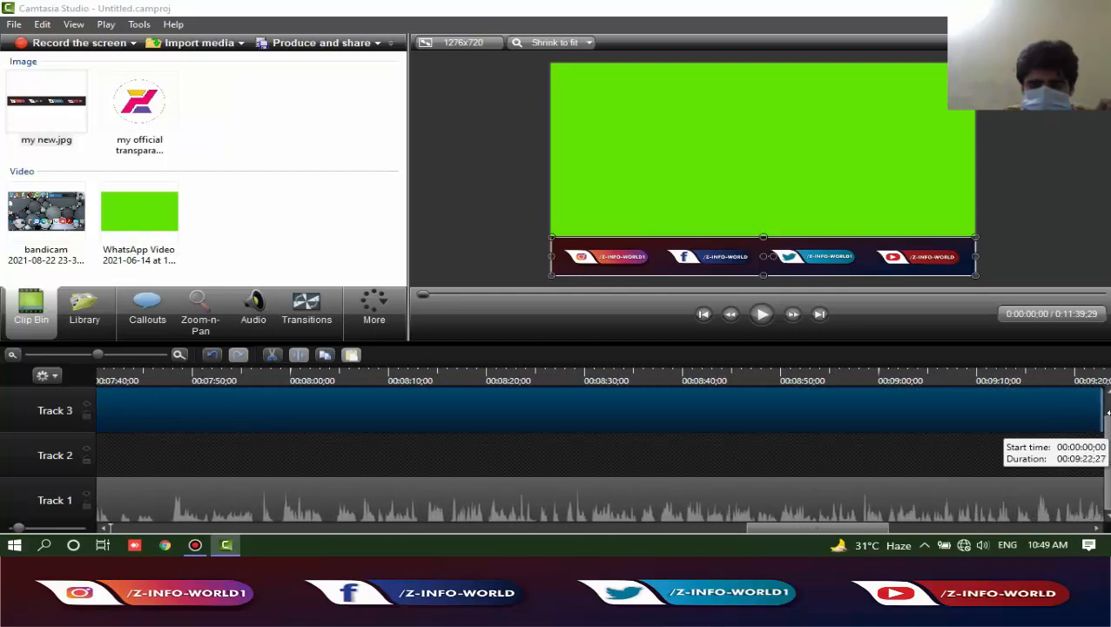
left_click_drag(1107, 419, 1015, 438)
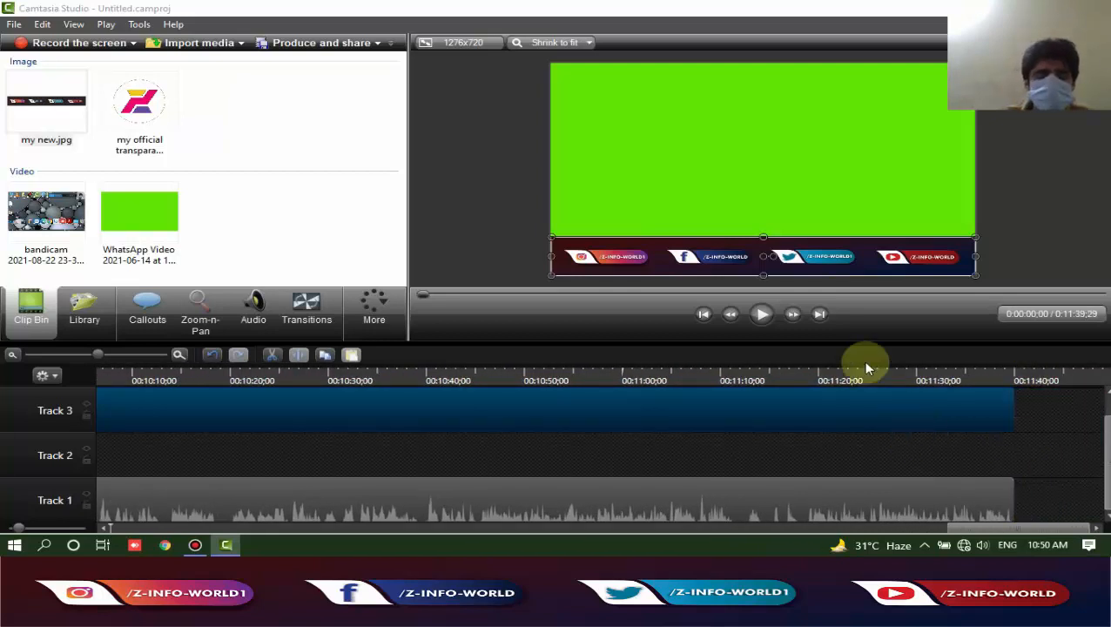
Review the banner over the bandicam video between 0:10:17 and 0:11:16, and over the green-screen clip at 0:00:03;13
left_click(206, 380)
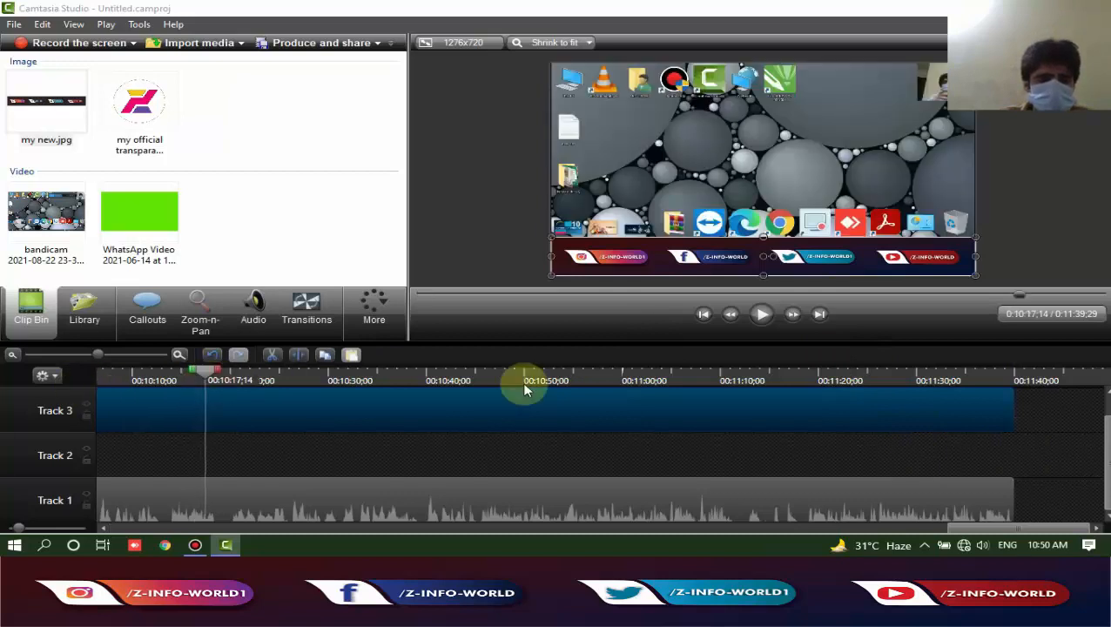
left_click(762, 315)
left_click_drag(211, 374, 773, 456)
key("space")
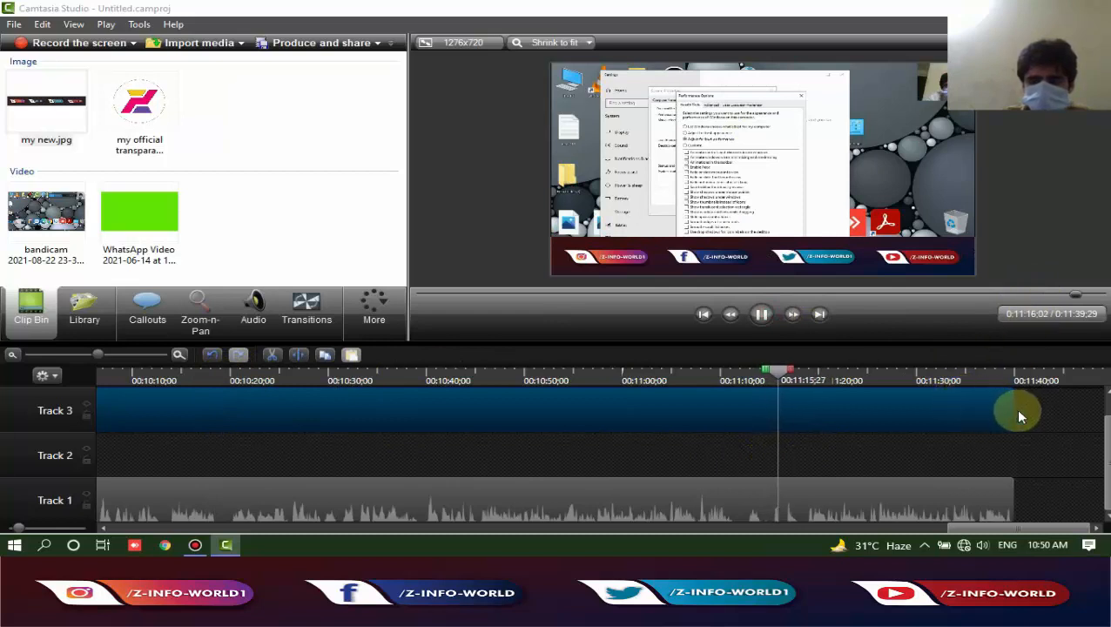
left_click_drag(791, 374, 541, 391)
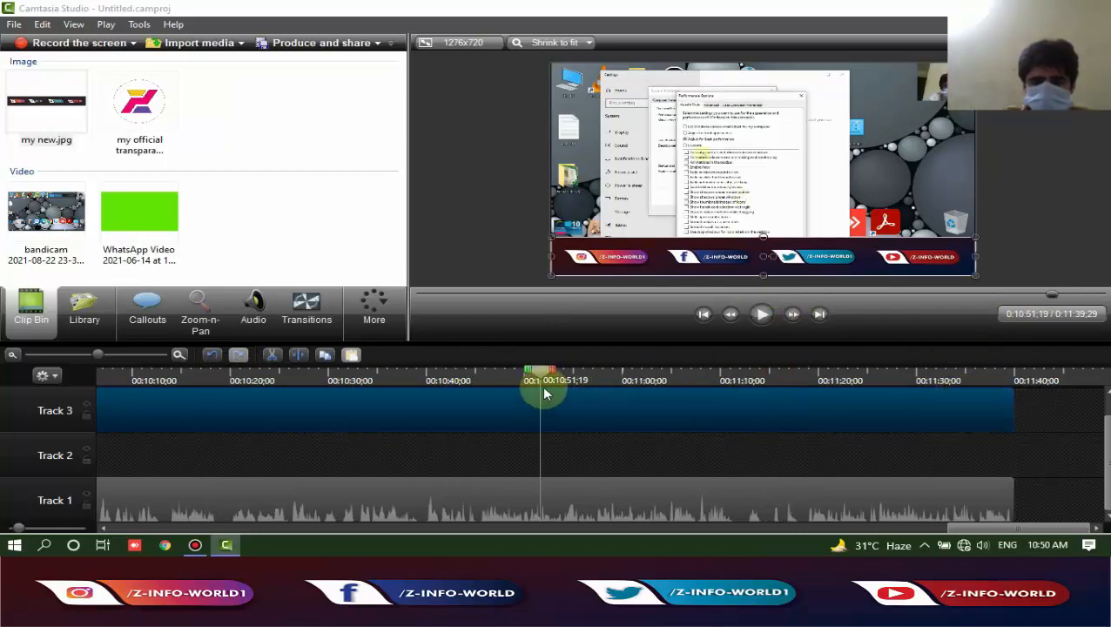
left_click_drag(539, 372, 345, 392)
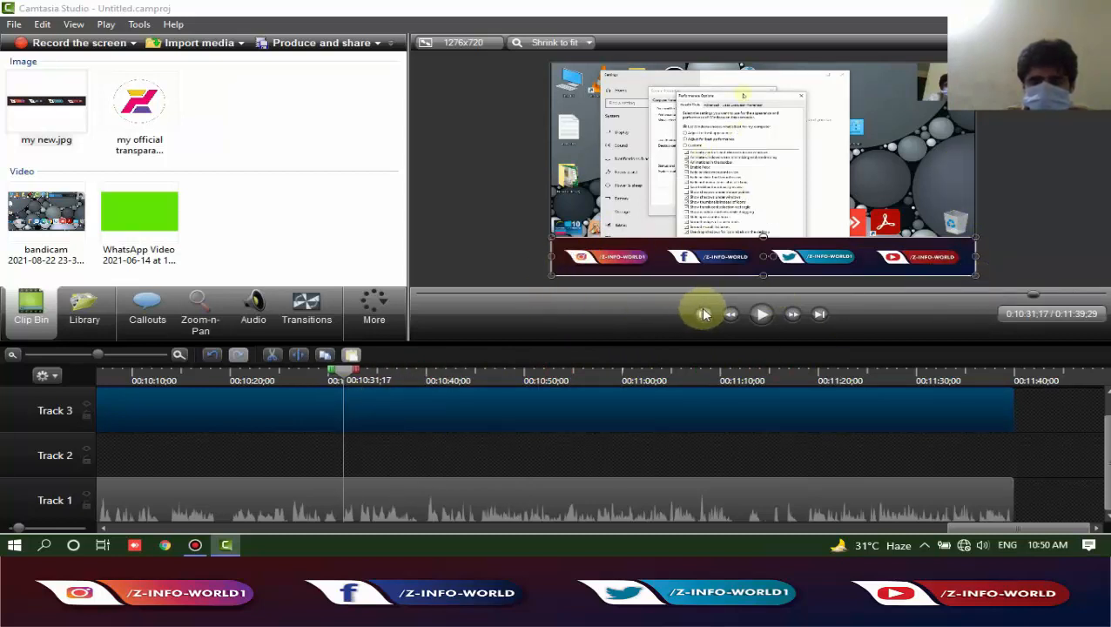
left_click(155, 218)
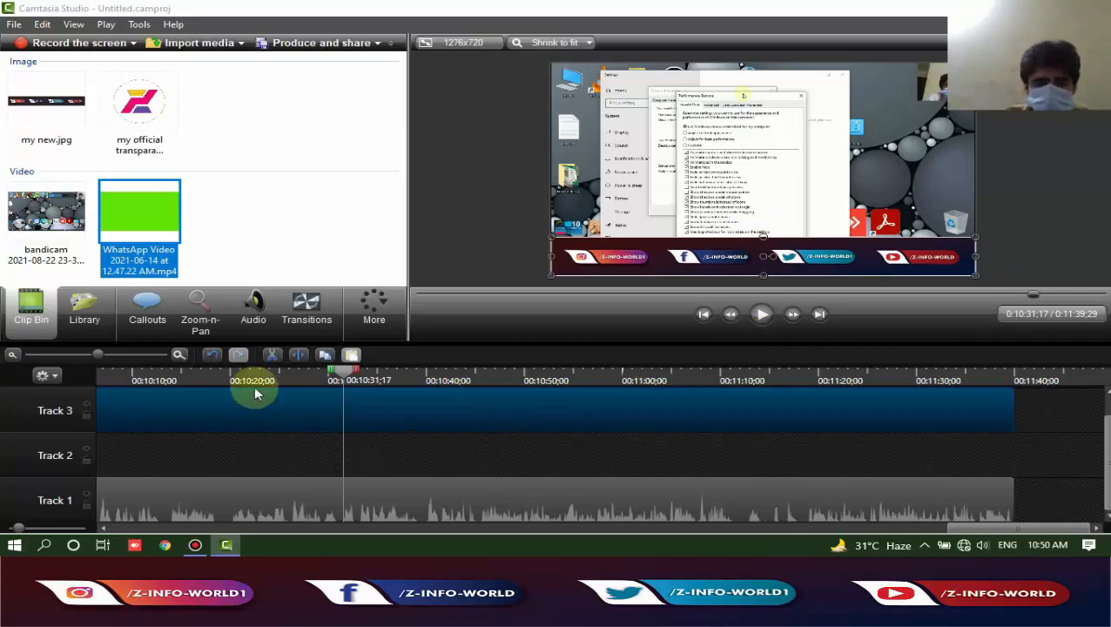
left_click_drag(338, 372, 3, 417)
left_click_drag(707, 533, 161, 539)
left_click(191, 376)
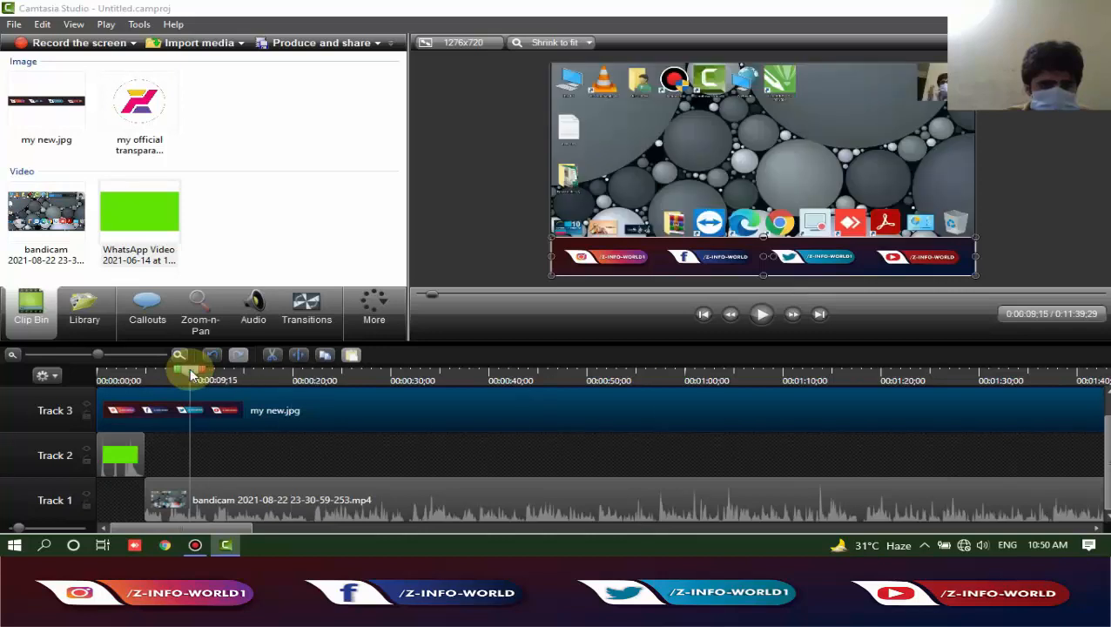
left_click_drag(191, 375, 131, 390)
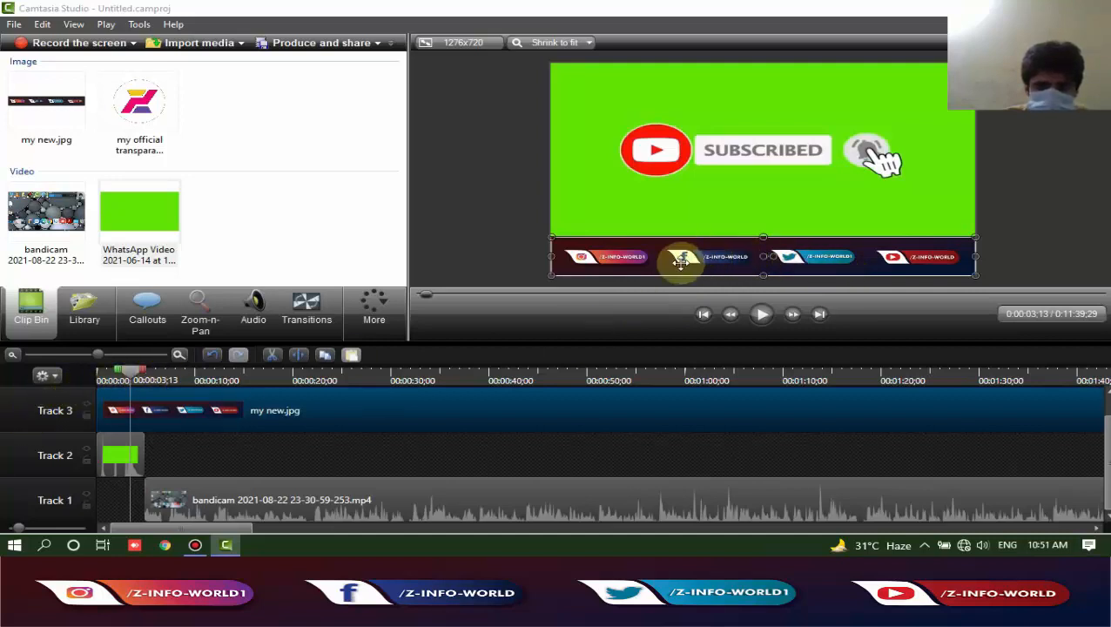
Reduce the bandicam video's height to end at the banner's upper edge, moving the banner aside and back, and return the playhead to zero
left_click_drag(681, 261, 1096, 262)
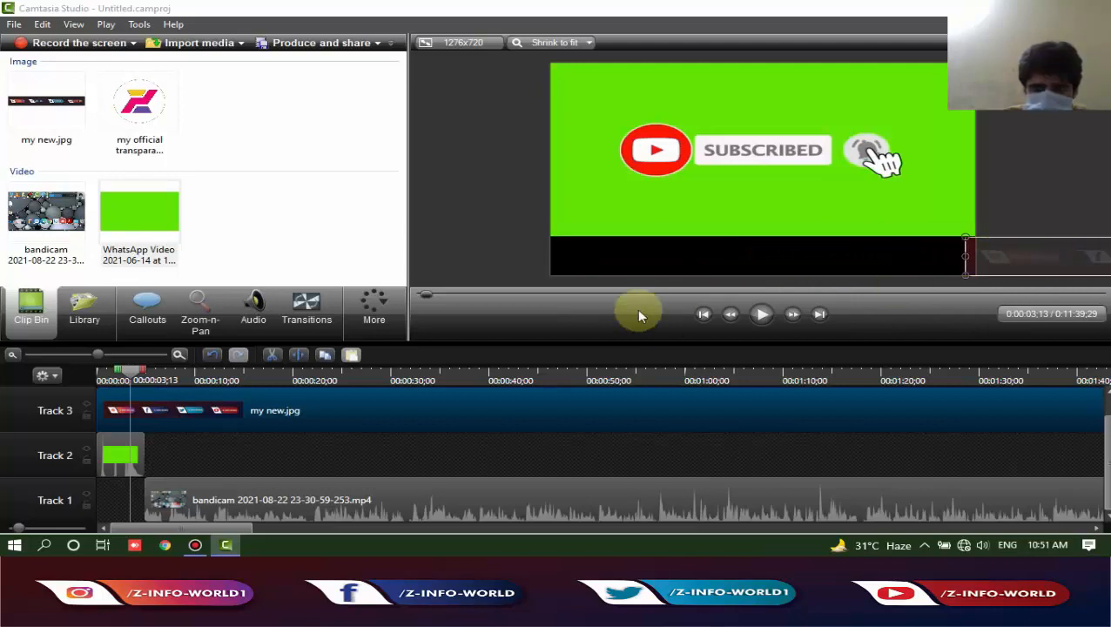
left_click_drag(129, 377, 144, 375)
left_click(168, 484)
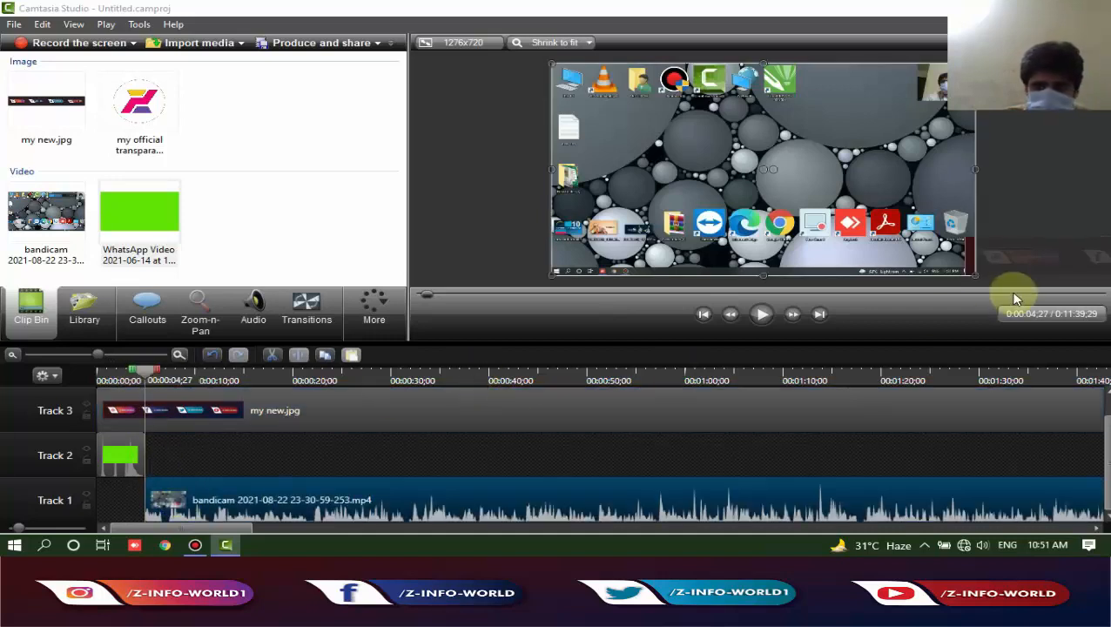
left_click_drag(764, 276, 753, 237)
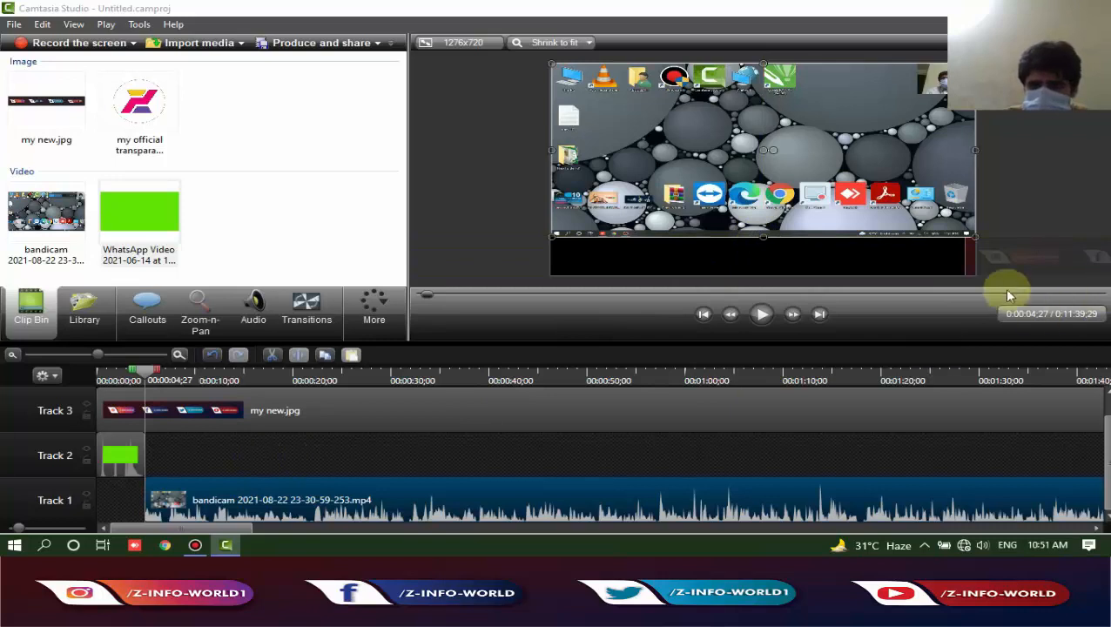
left_click_drag(1012, 253, 643, 252)
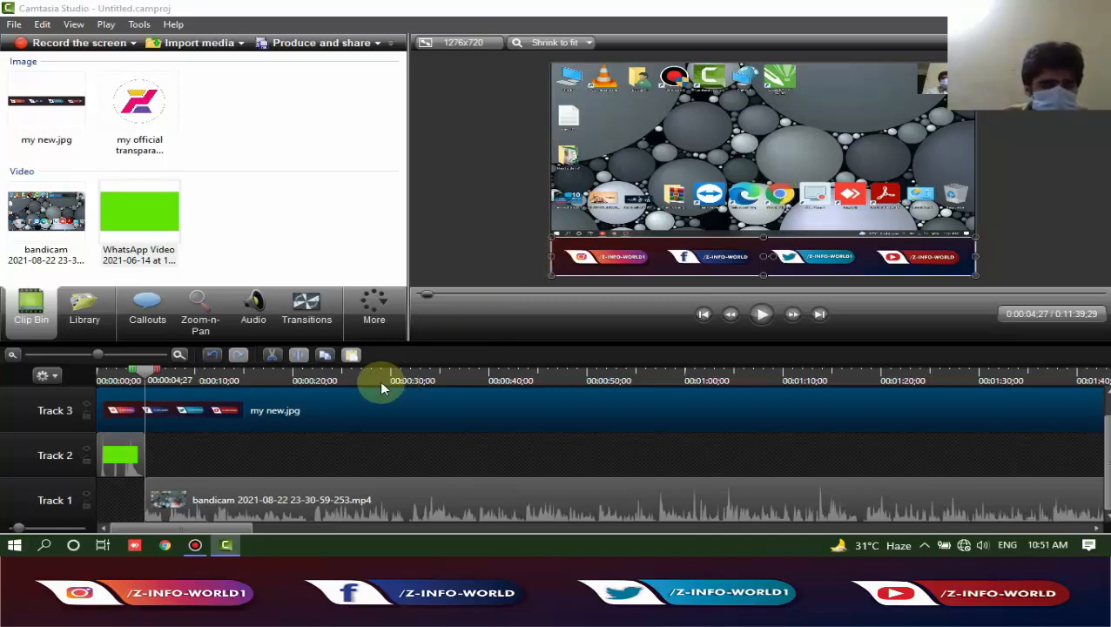
left_click_drag(148, 374, 87, 377)
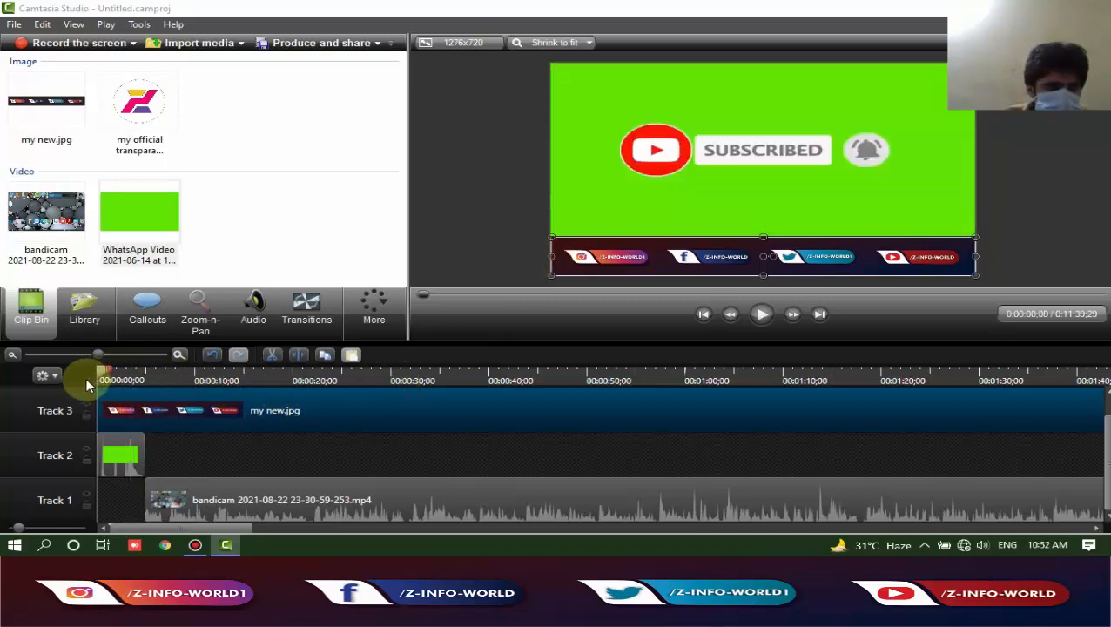
Play back the opening to check the banner under the green-screen clip and the bandicam video
left_click(762, 315)
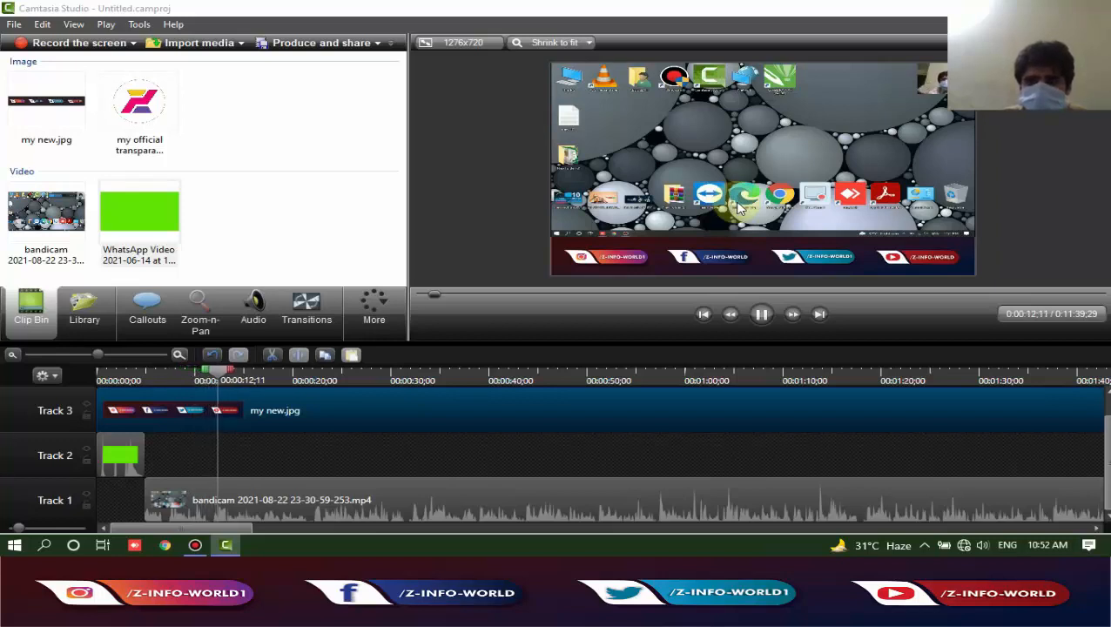
left_click(761, 314)
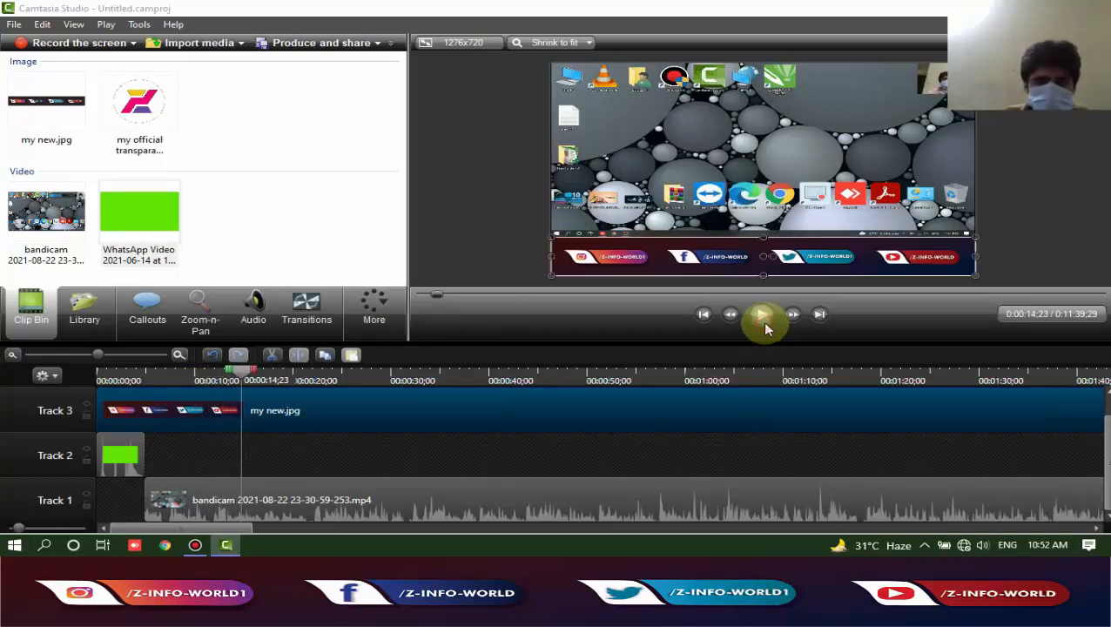
Add my official transparant logo.png to the timeline on Track 4, starting at 0:00:00;00
left_click(134, 113)
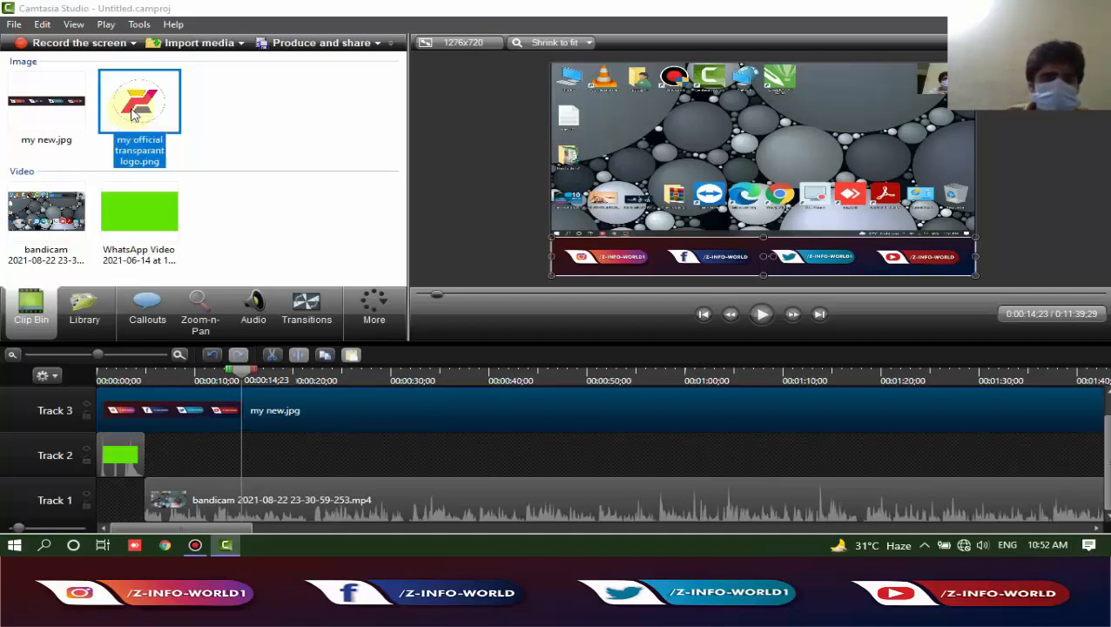
scroll(326, 420, "up", 1)
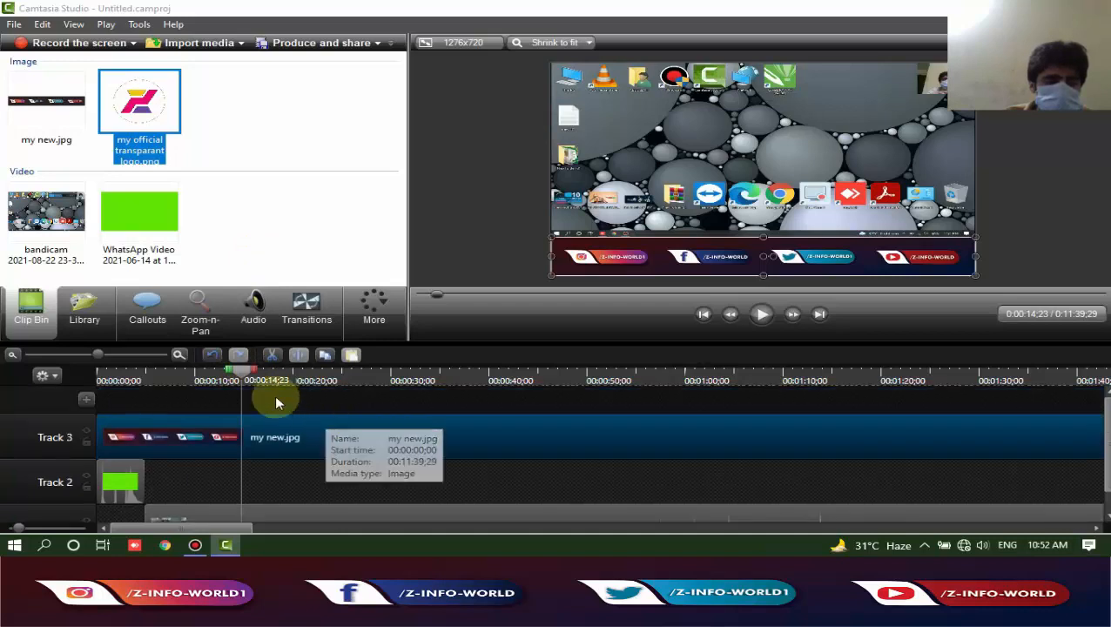
left_click_drag(241, 373, 75, 379)
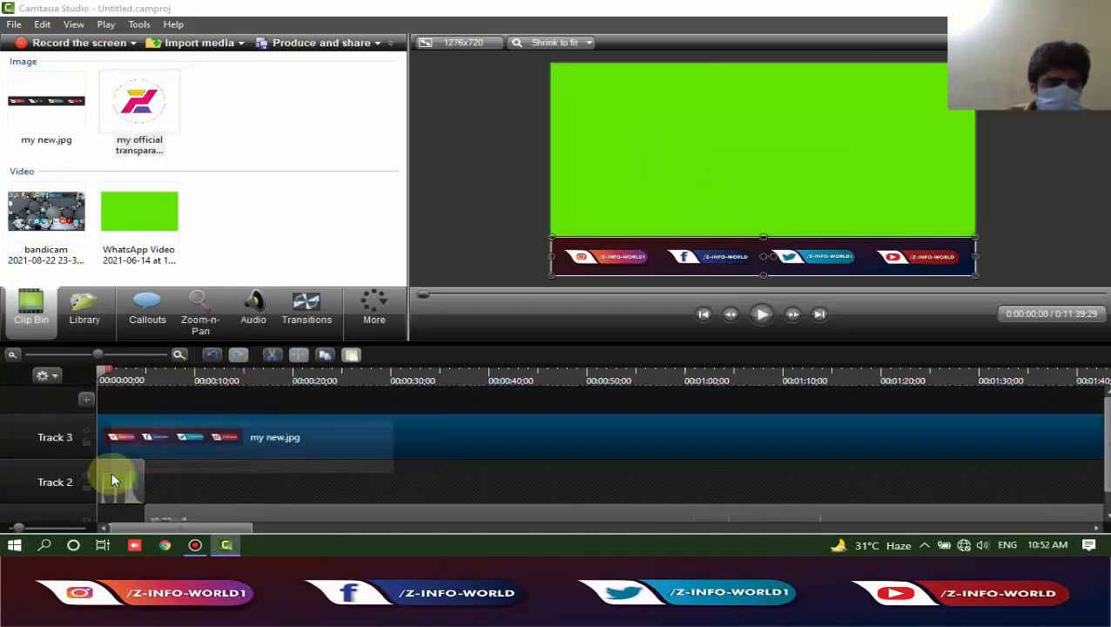
left_click_drag(111, 471, 113, 477)
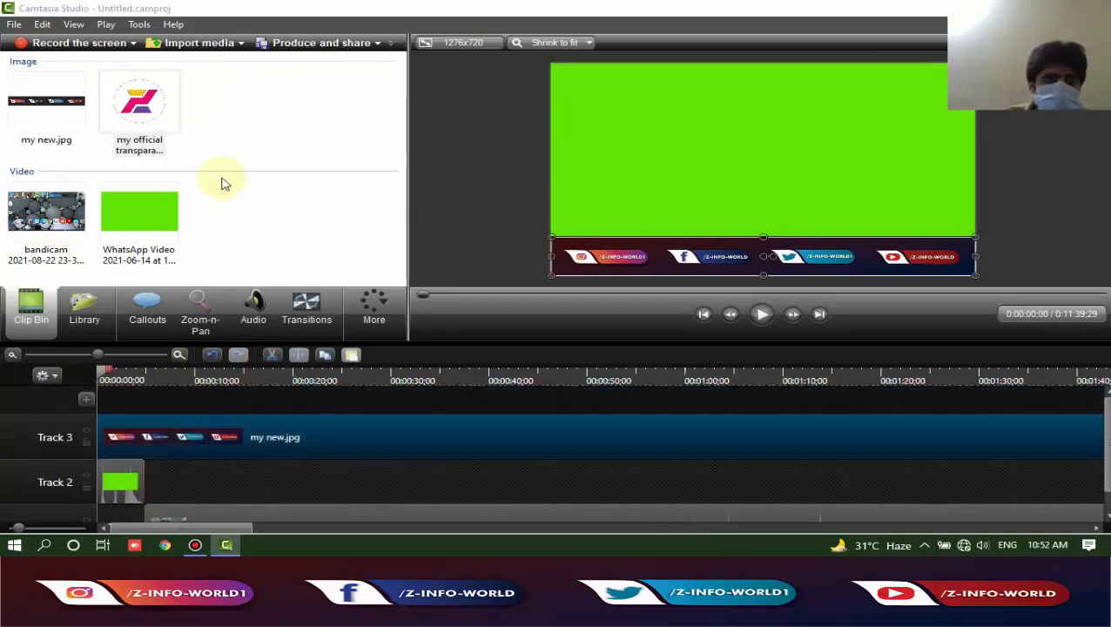
right_click(144, 109)
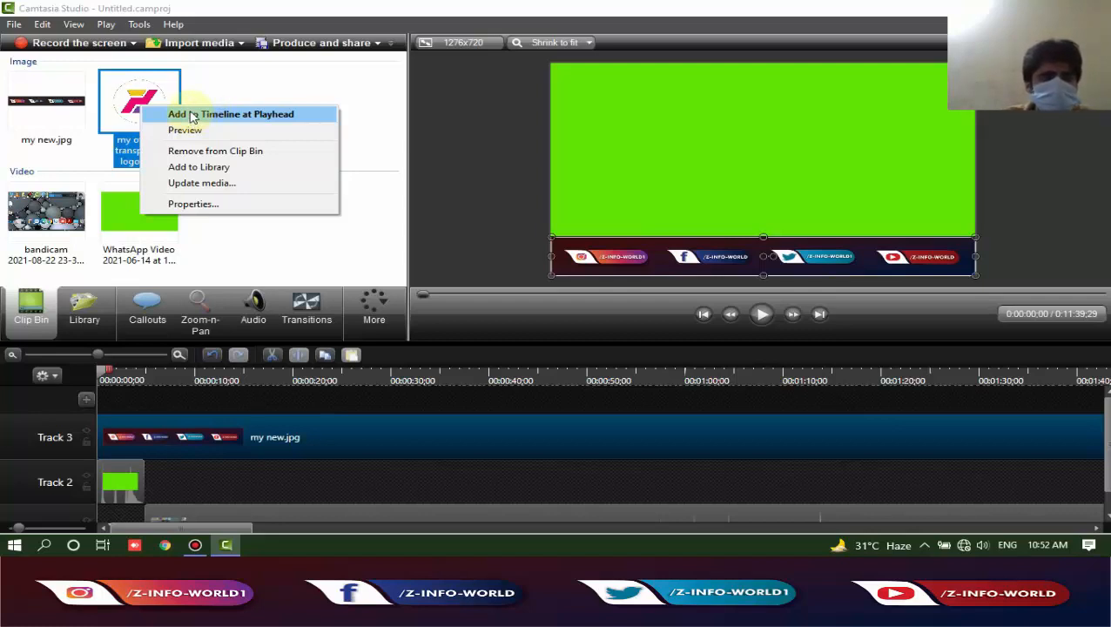
left_click(258, 124)
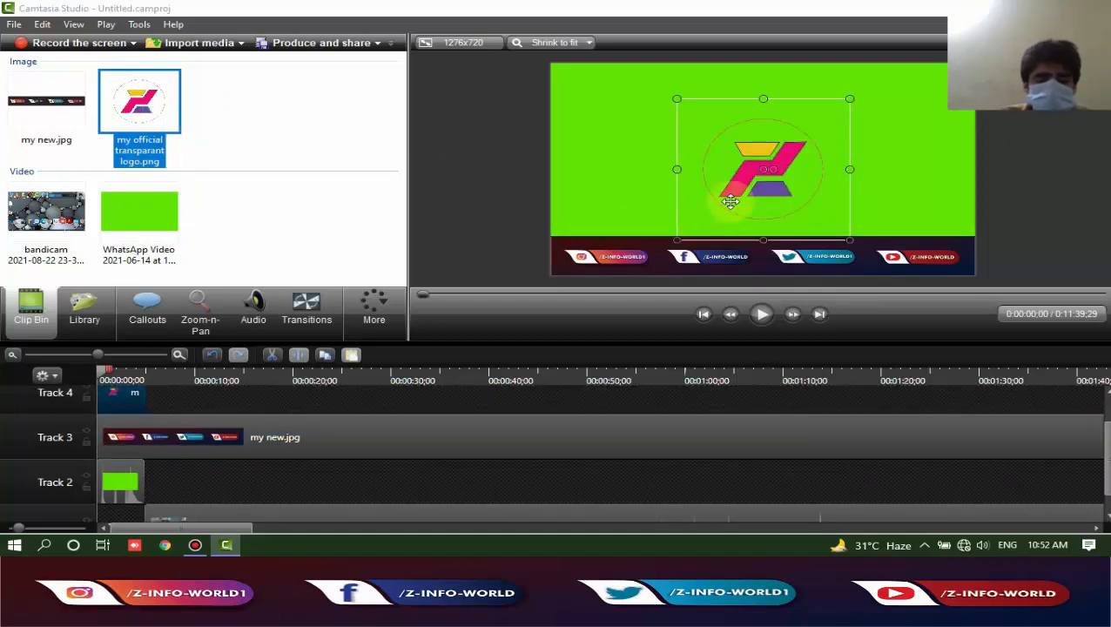
Shrink the logo to 33% scale, place it just outside the frame's left edge above the banner, and open its visual properties
left_click_drag(850, 98, 582, 208)
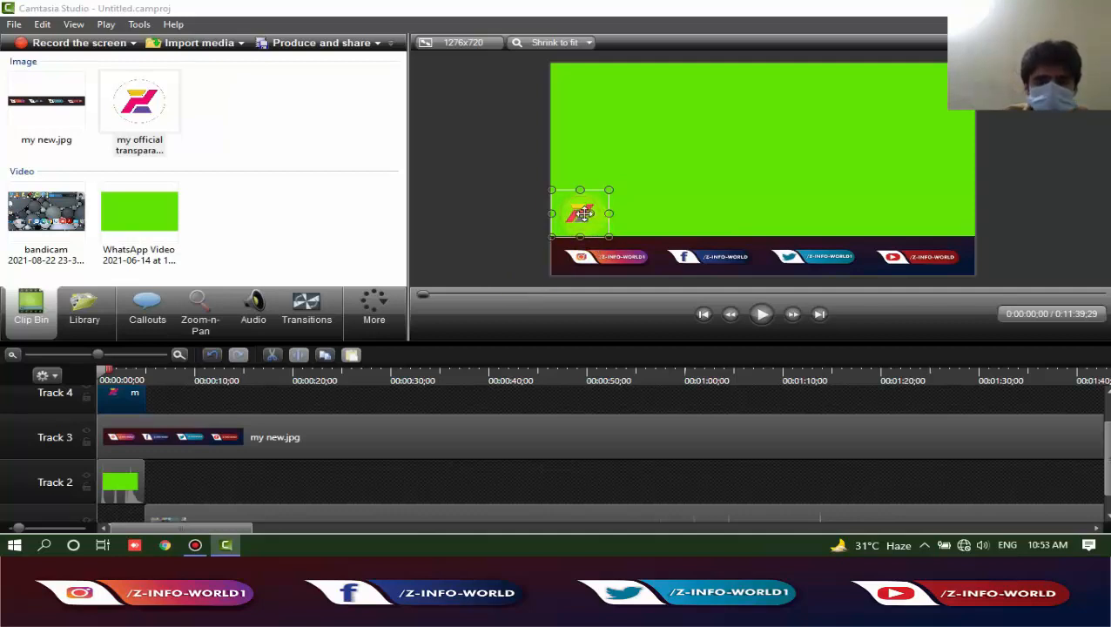
left_click_drag(595, 226, 537, 228)
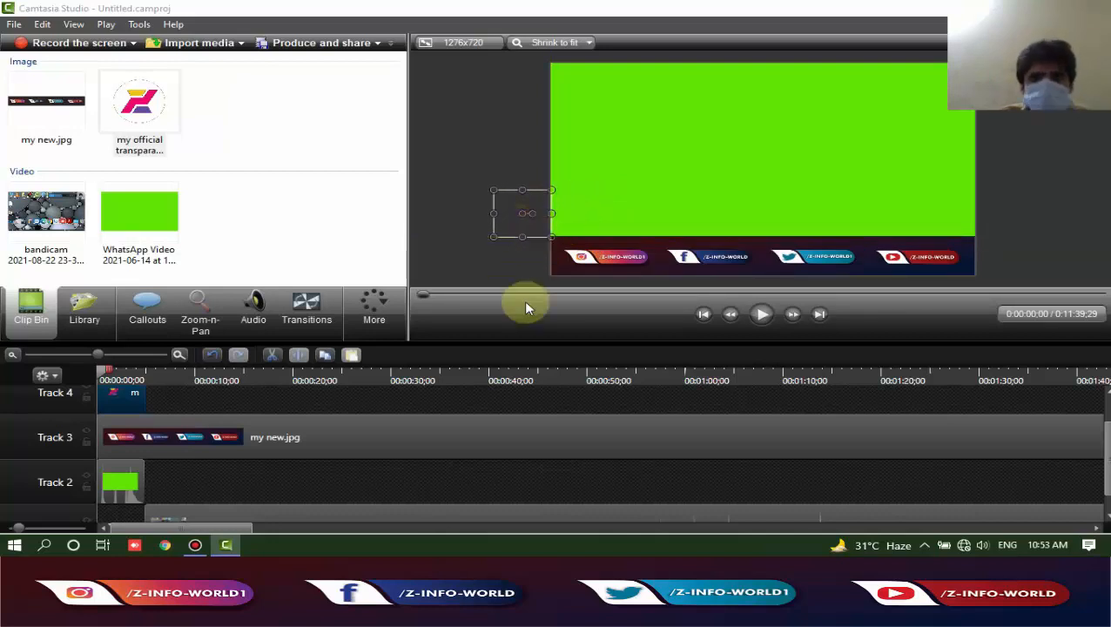
left_click(376, 315)
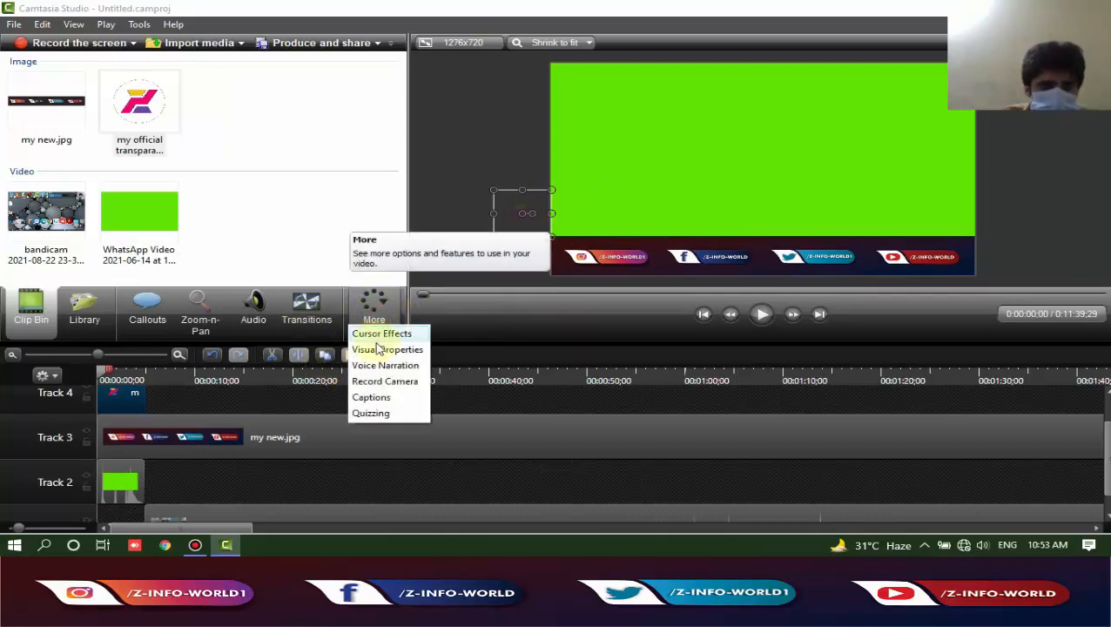
left_click(402, 351)
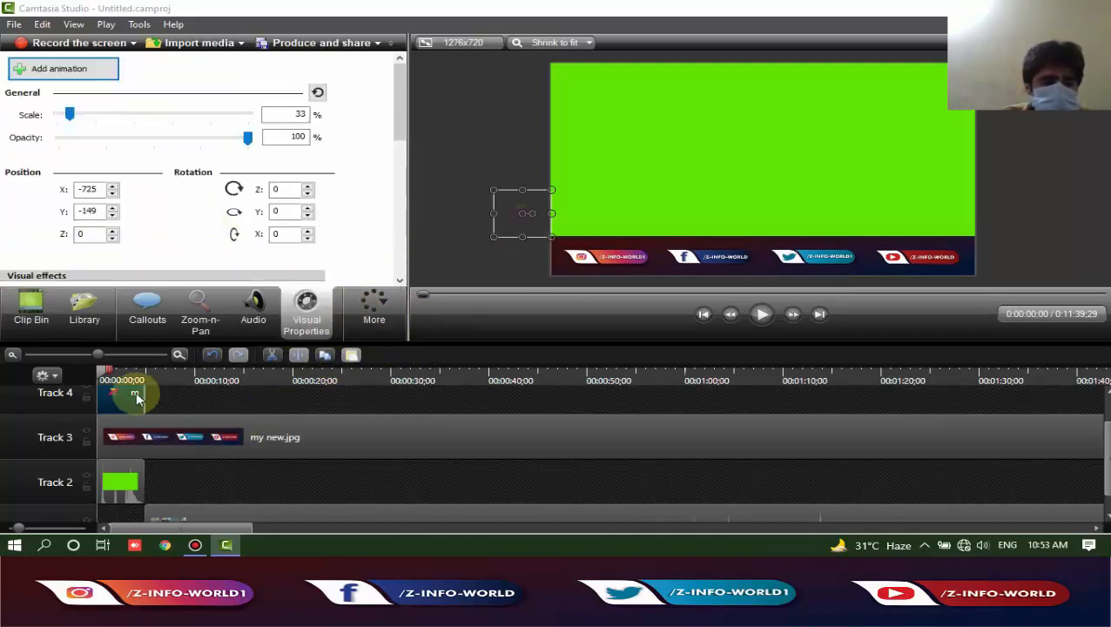
scroll(210, 427, "up", 1)
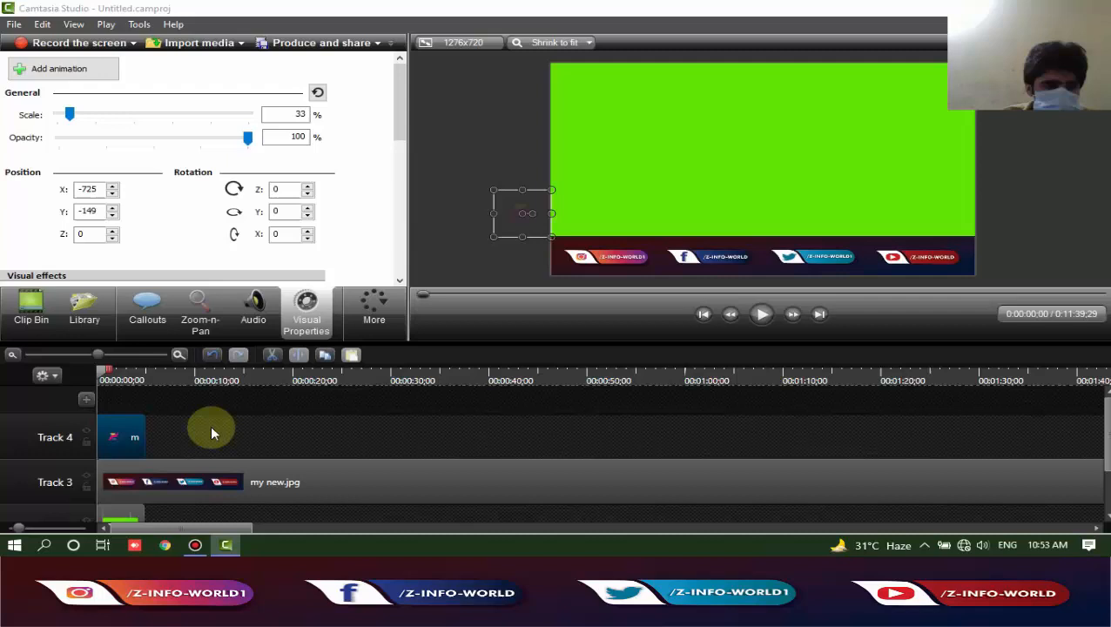
left_click(123, 437)
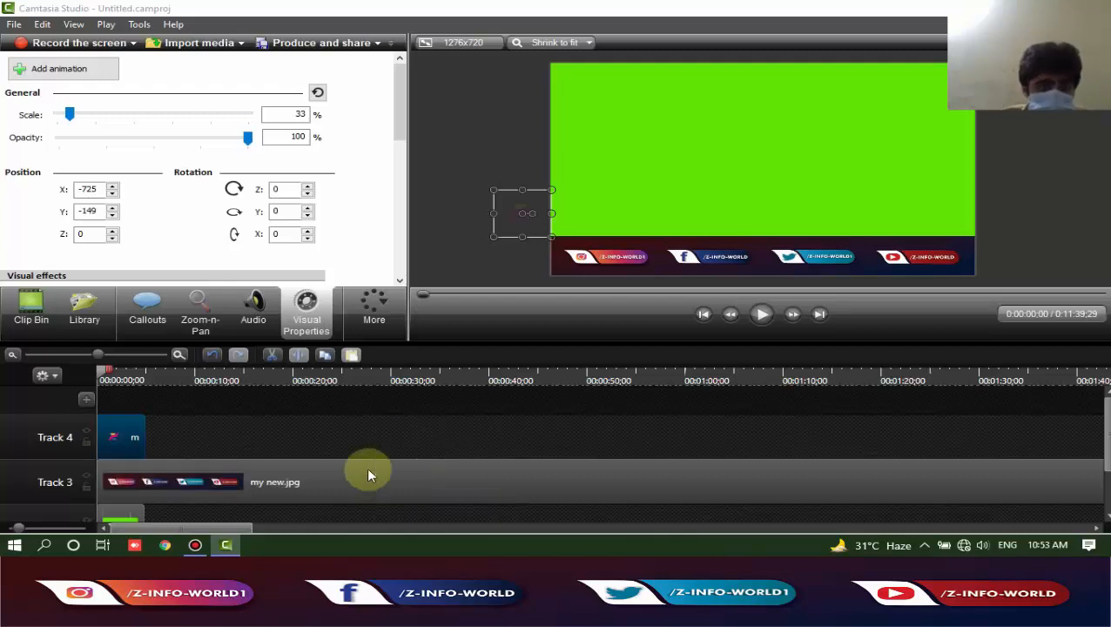
left_click(432, 486)
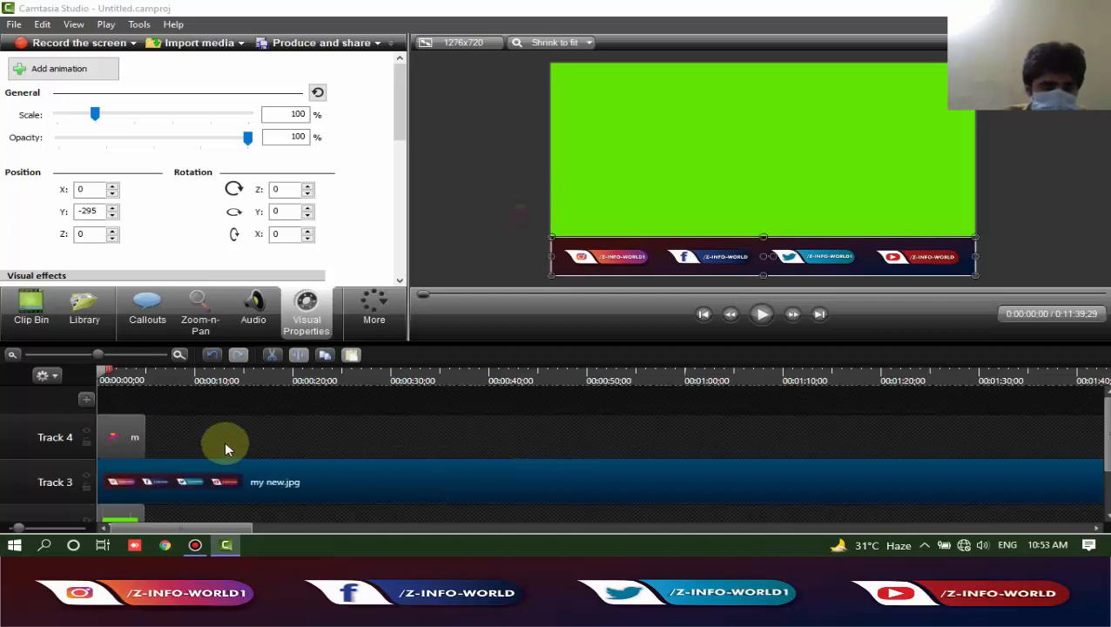
left_click(127, 427)
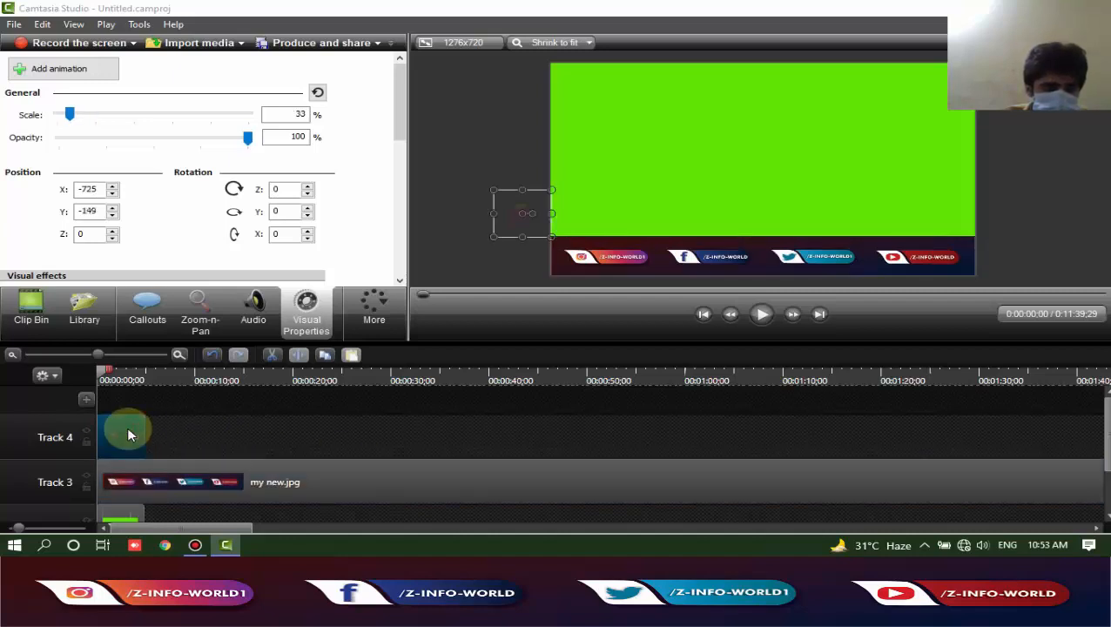
left_click(383, 478)
scroll(384, 478, "down", 1)
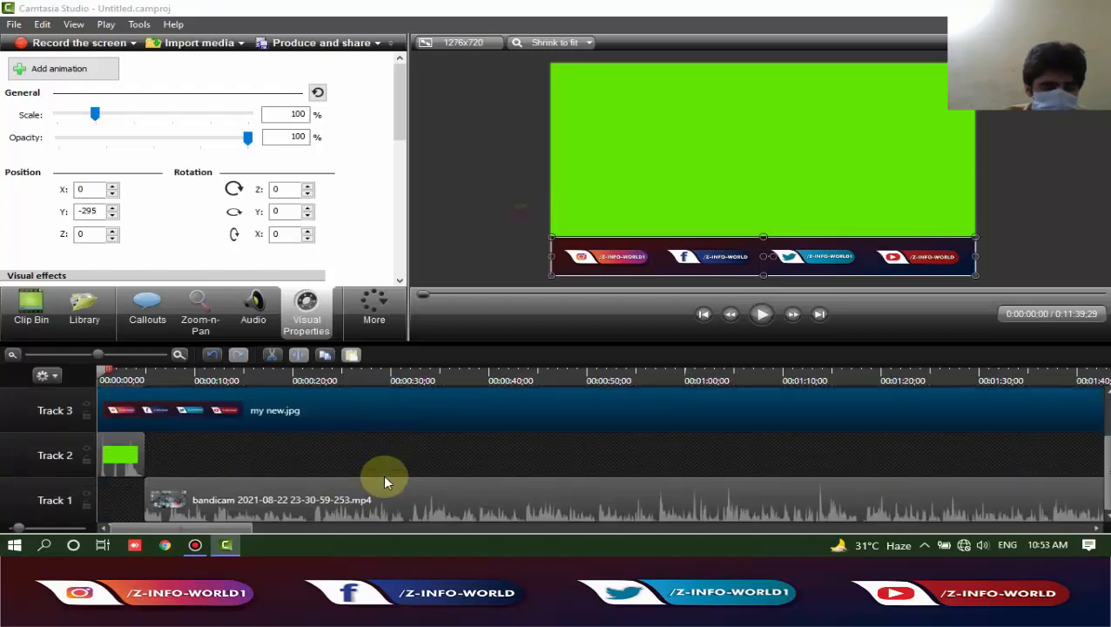
scroll(384, 478, "up", 1)
Add an animation to the Track 4 logo and move the logo inside the frame's lower-left corner, to X -551, Y -149
left_click(123, 426)
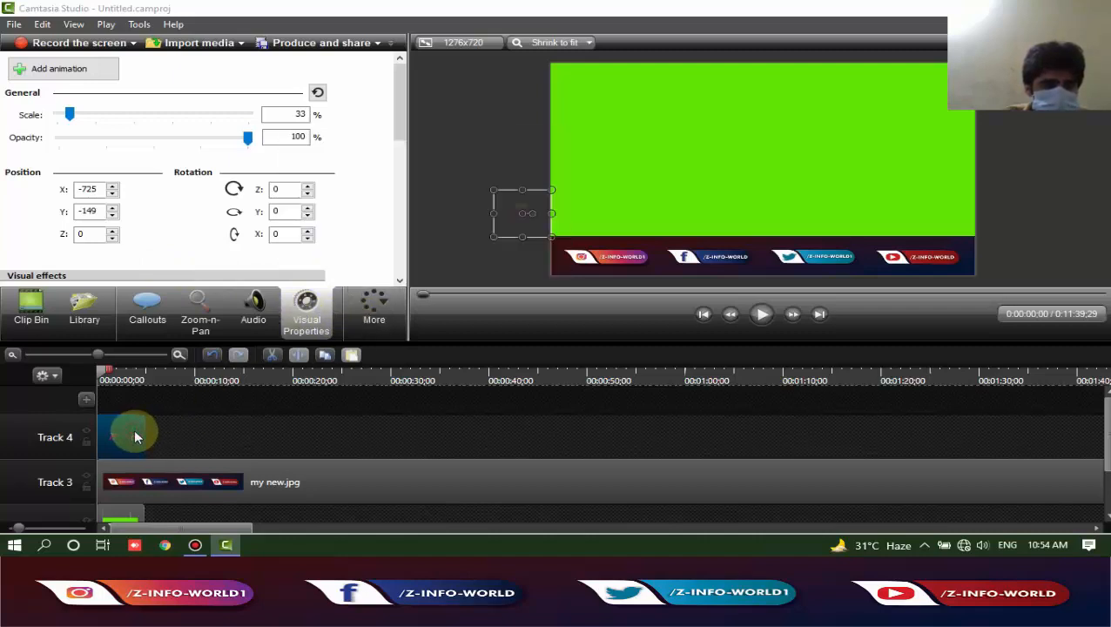
left_click(51, 77)
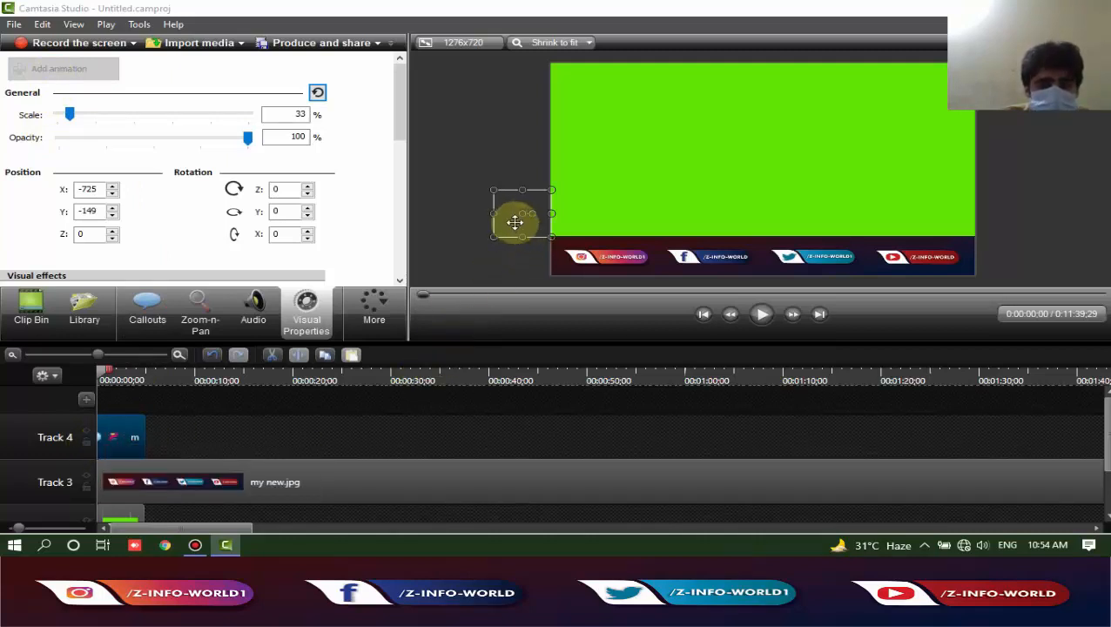
left_click_drag(513, 219, 570, 221)
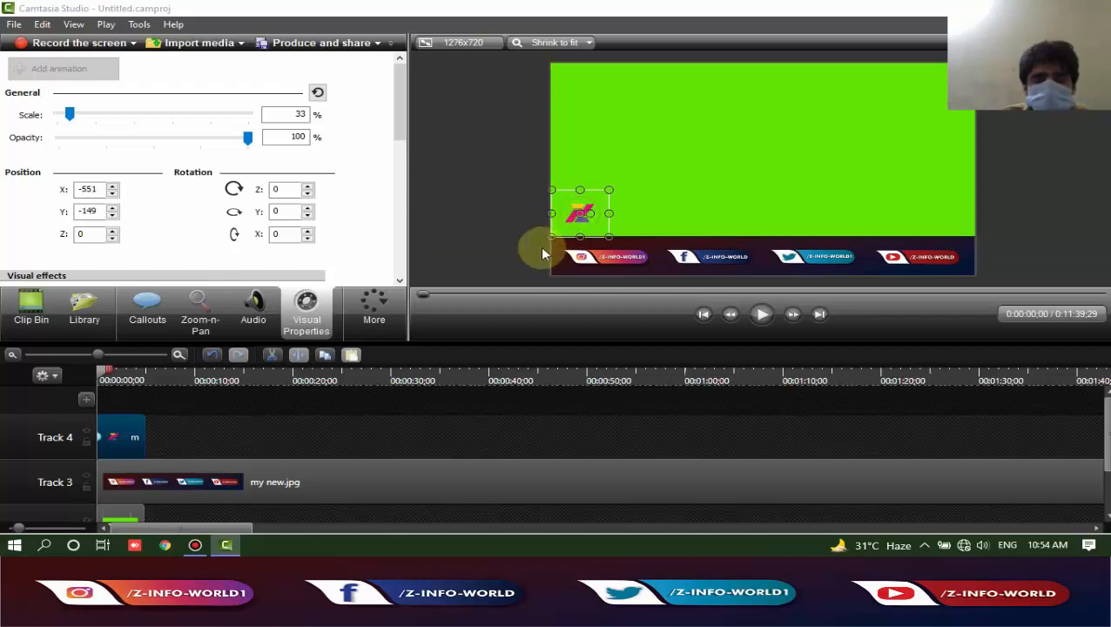
Extend the Track 4 logo clip to about 16 seconds and make its animation last about 4 seconds
left_click_drag(131, 436, 258, 436)
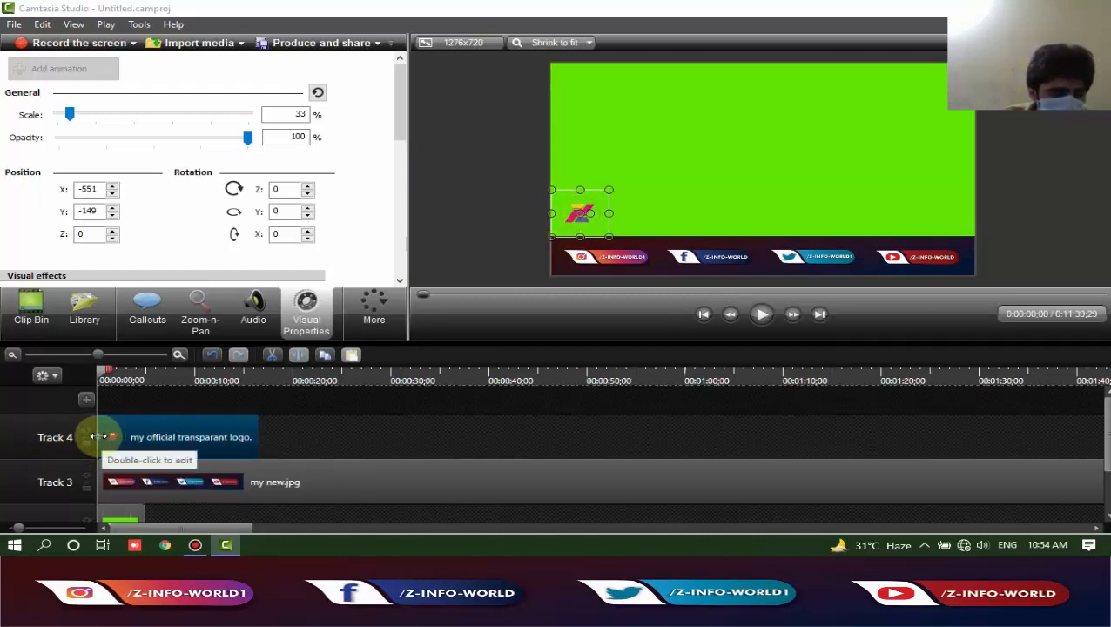
left_click_drag(99, 436, 136, 436)
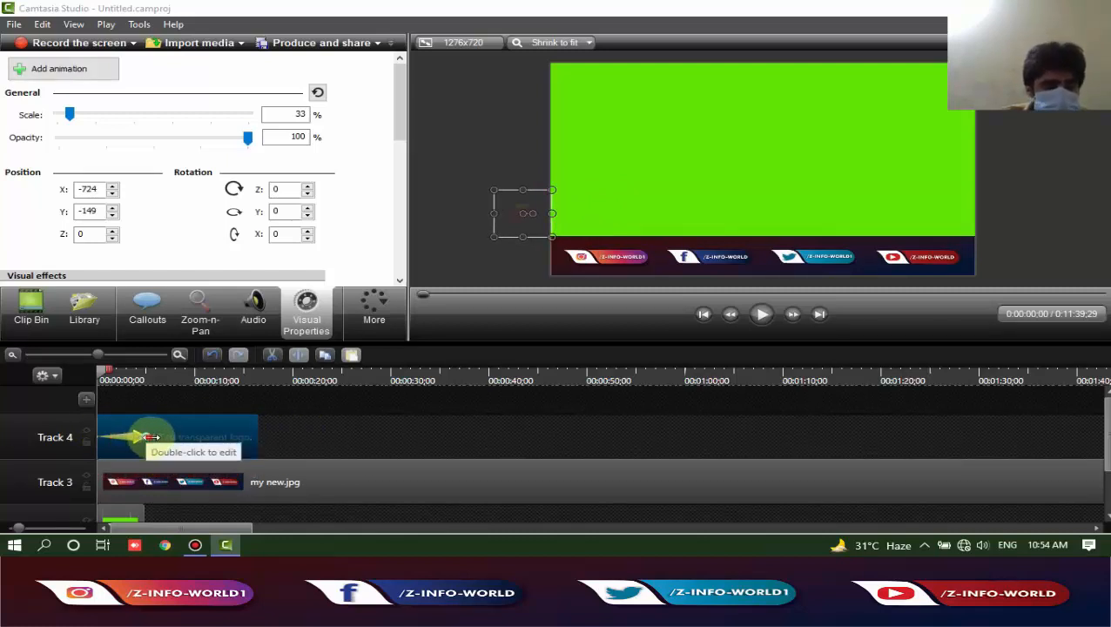
left_click_drag(150, 437, 141, 445)
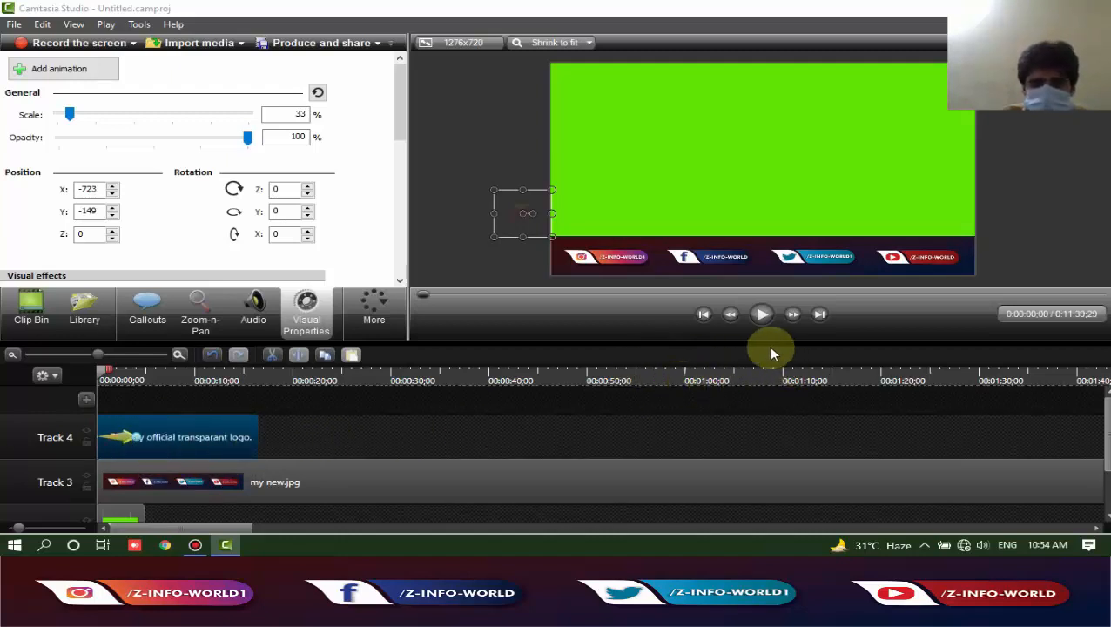
left_click(130, 436)
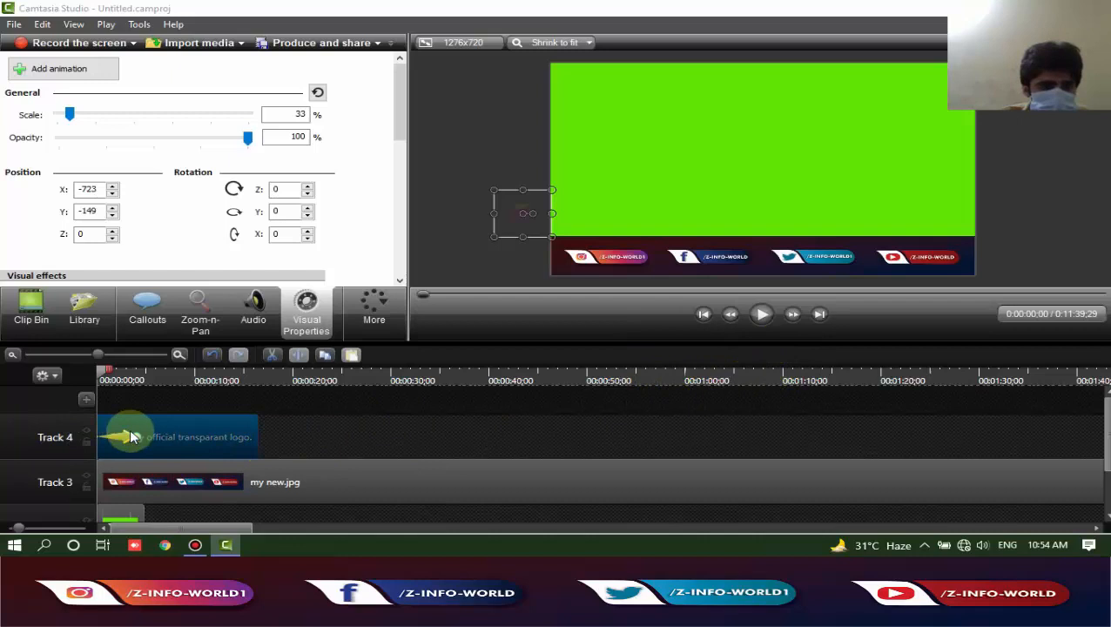
Play back the logo's slide-in over the green-screen clip, then bring the playhead back to 0:00:01;23
left_click(763, 316)
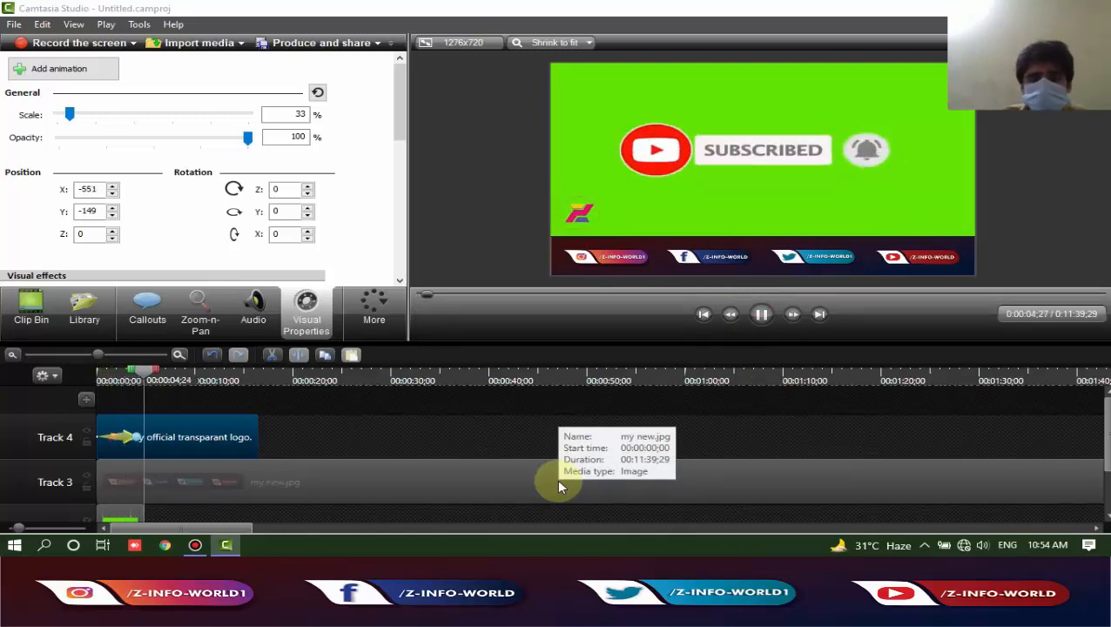
left_click(756, 316)
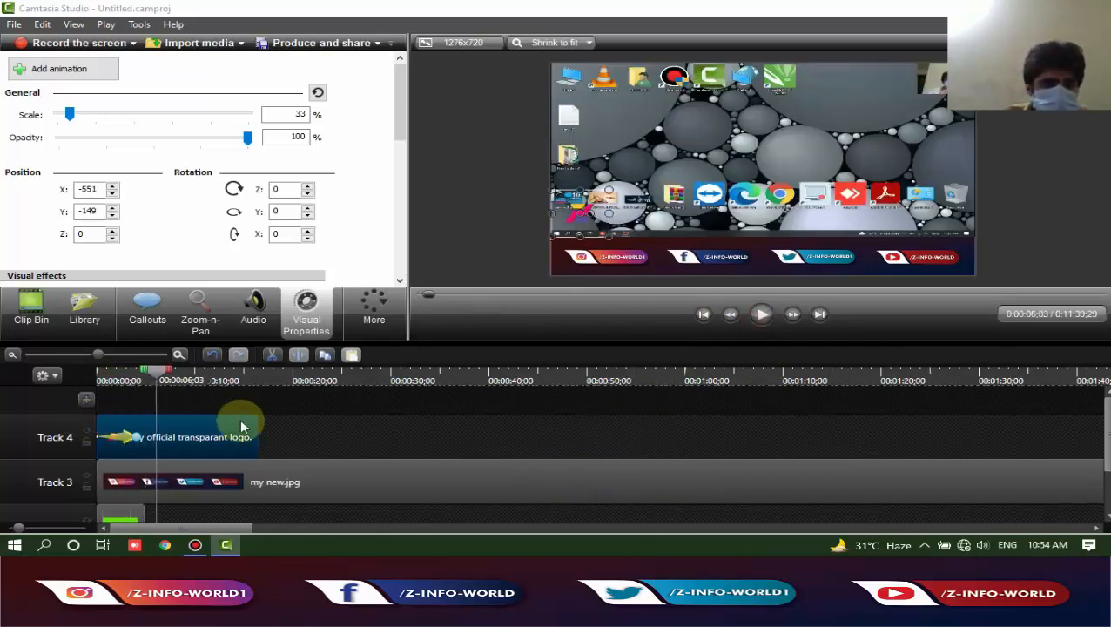
left_click_drag(152, 378, 113, 379)
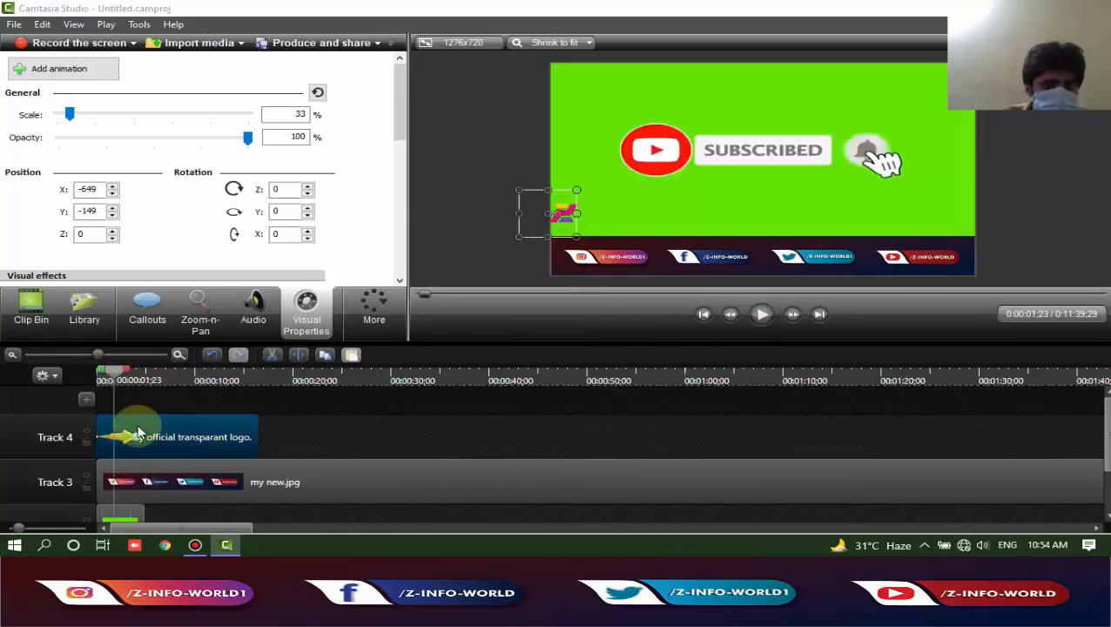
Try the logo's animation at about 9 seconds long and play it back from the start of the timeline
left_click(131, 440)
mouse_move(130, 440)
left_mouse_down()
mouse_move(154, 439)
mouse_move(112, 441)
mouse_move(128, 437)
left_mouse_up()
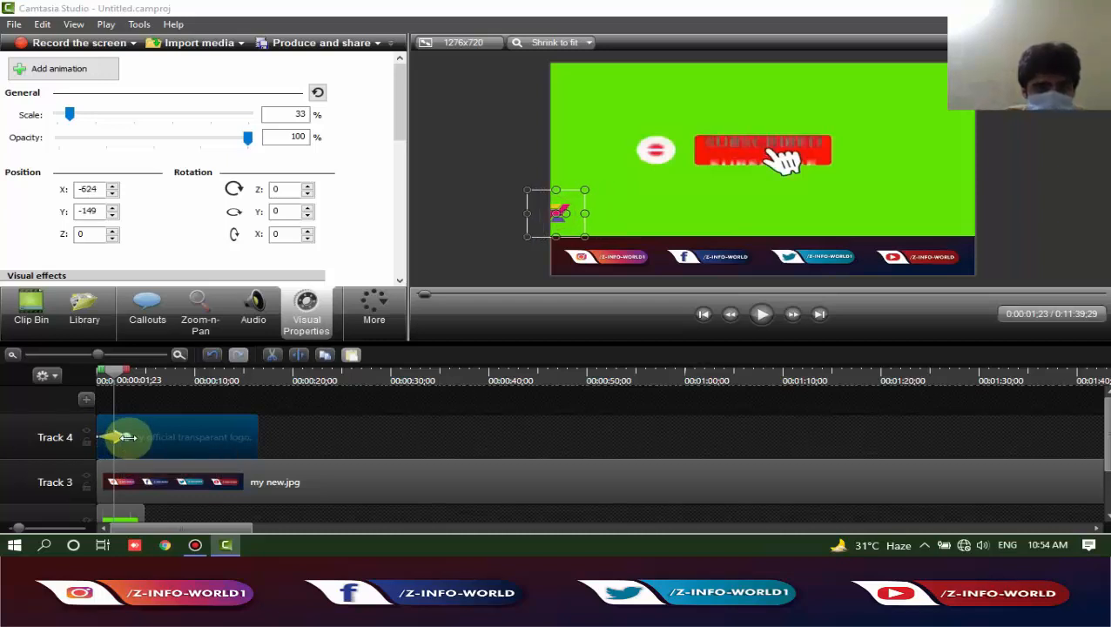
left_click_drag(127, 437, 193, 436)
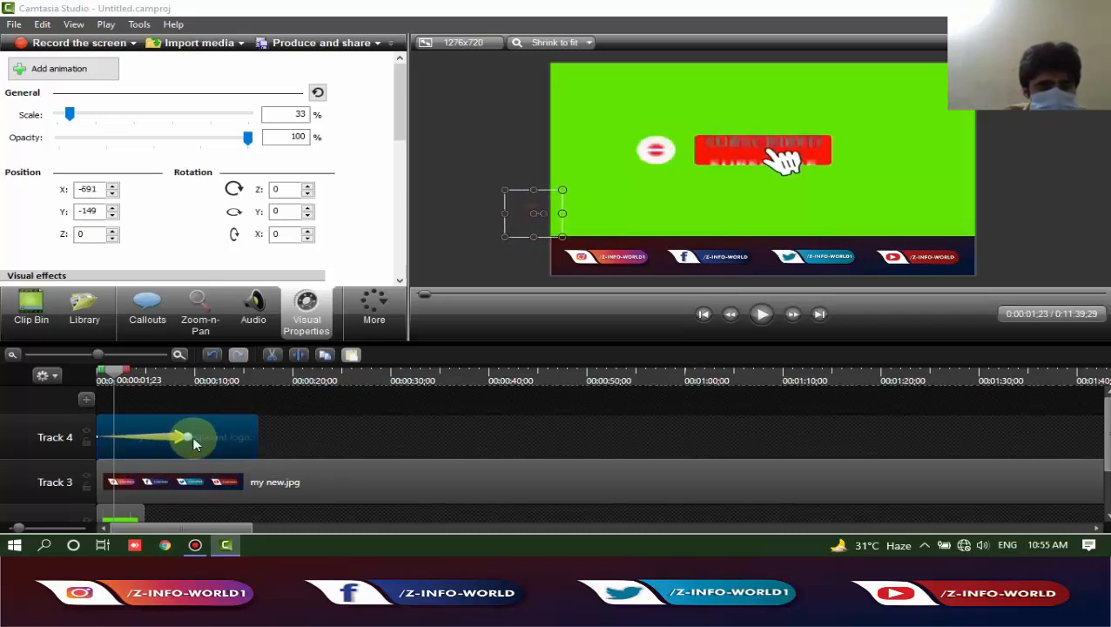
left_click(89, 373)
left_click(777, 315)
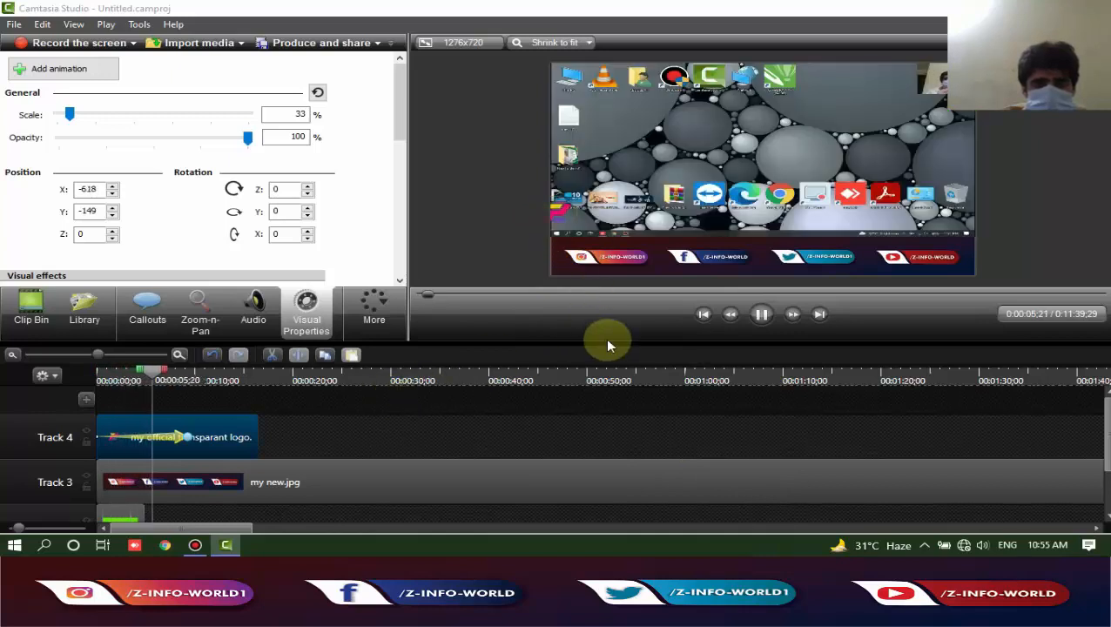
left_click(98, 382)
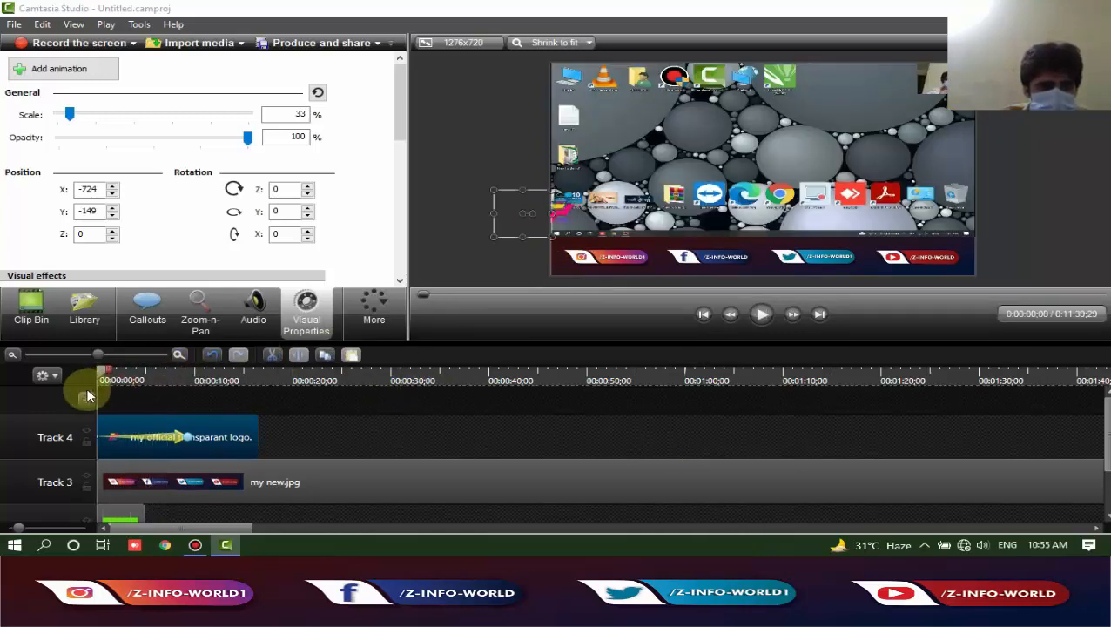
Shorten the logo's animation to about 2 seconds, play it back, and return the playhead to zero
left_click_drag(183, 435, 109, 436)
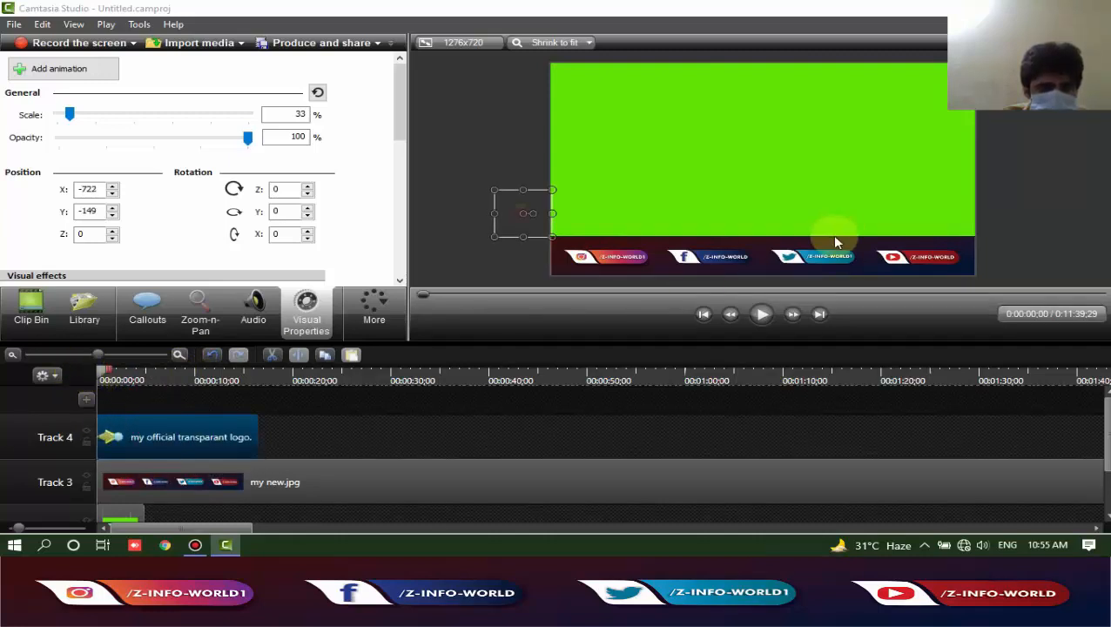
left_click(761, 315)
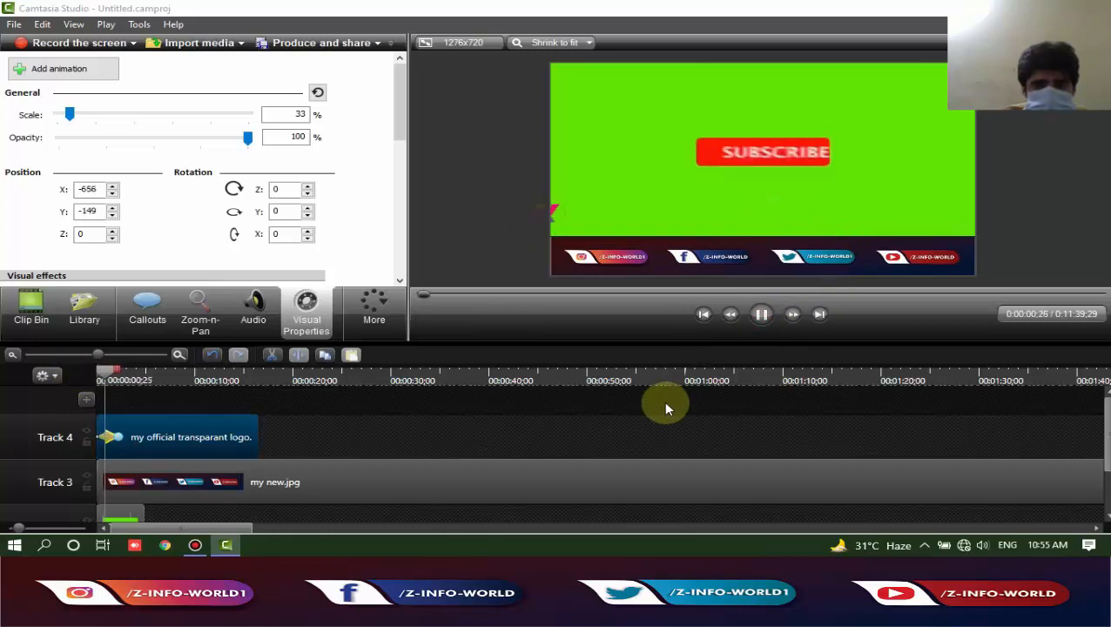
left_click_drag(124, 372, 101, 372)
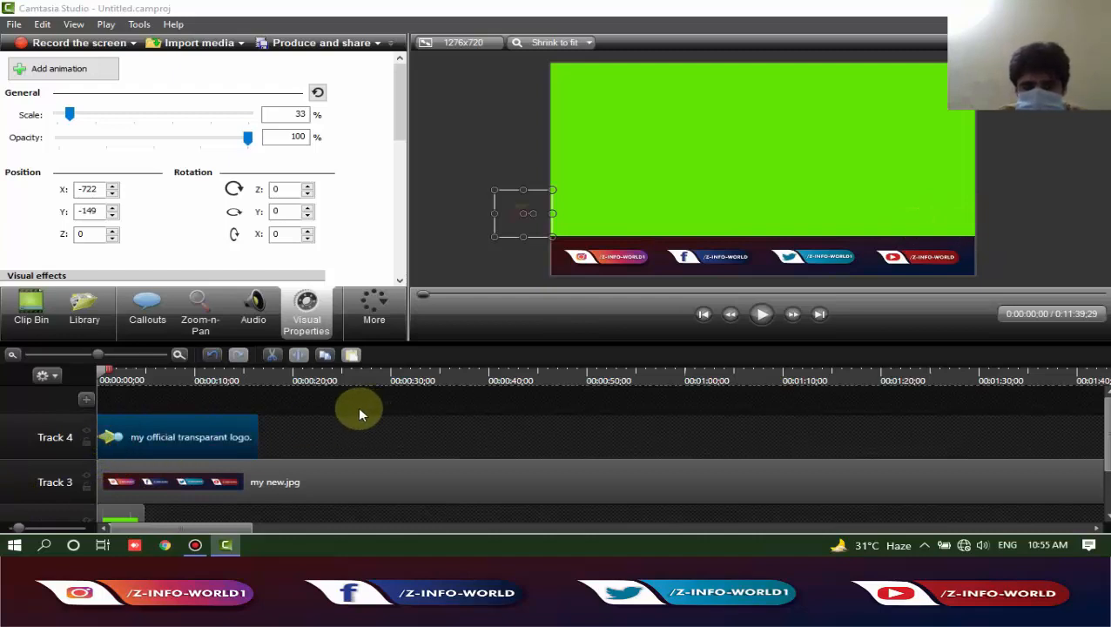
Move the logo just outside the frame's right edge above the banner, to X 725, Y -142
left_click_drag(528, 220, 1010, 216)
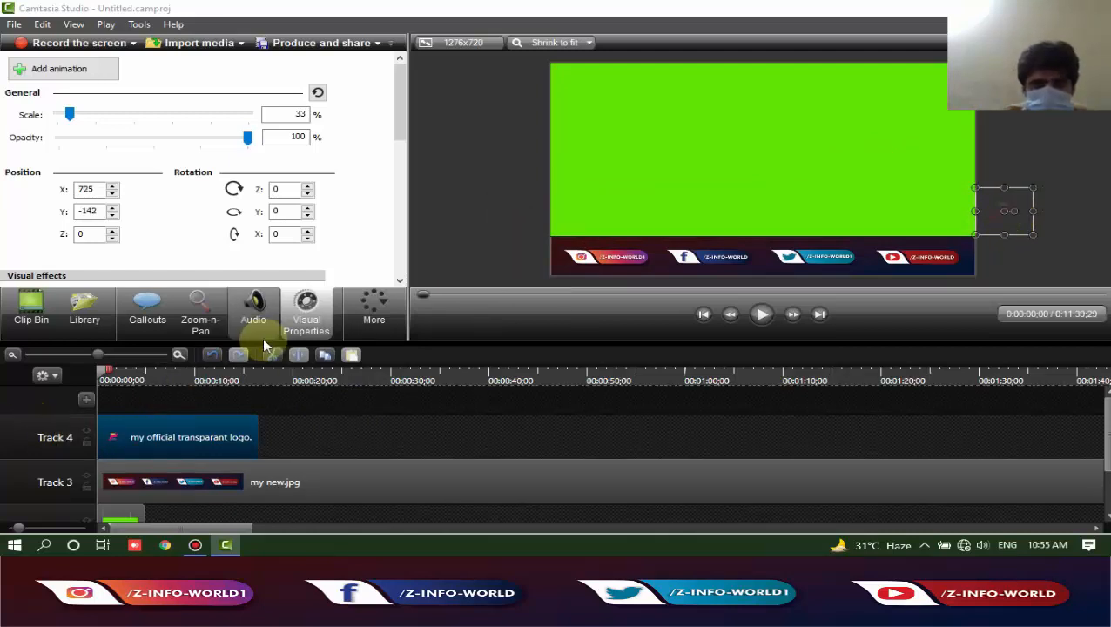
Try an animation sliding the logo into the frame to X 551, Y -142 over about 4 seconds, and play it back
left_click(322, 312)
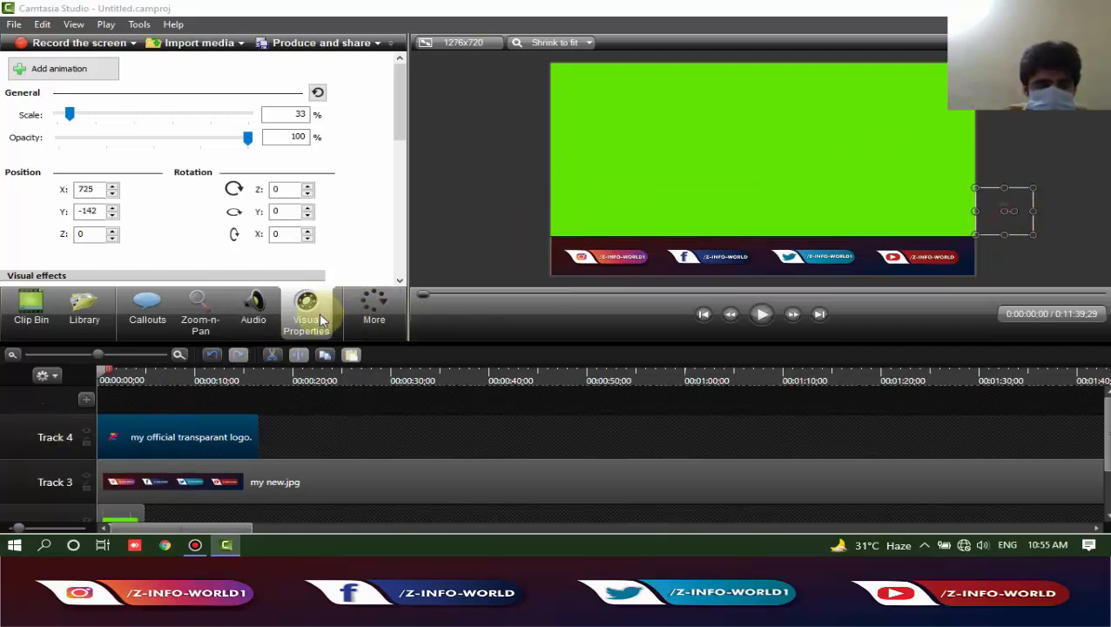
left_click(371, 317)
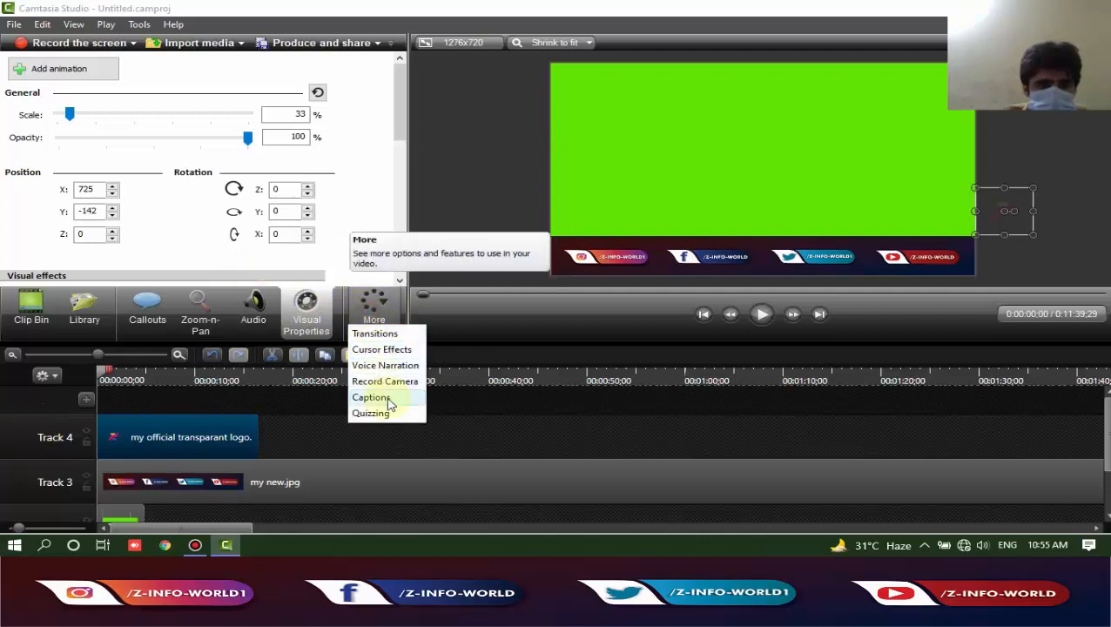
left_click(307, 322)
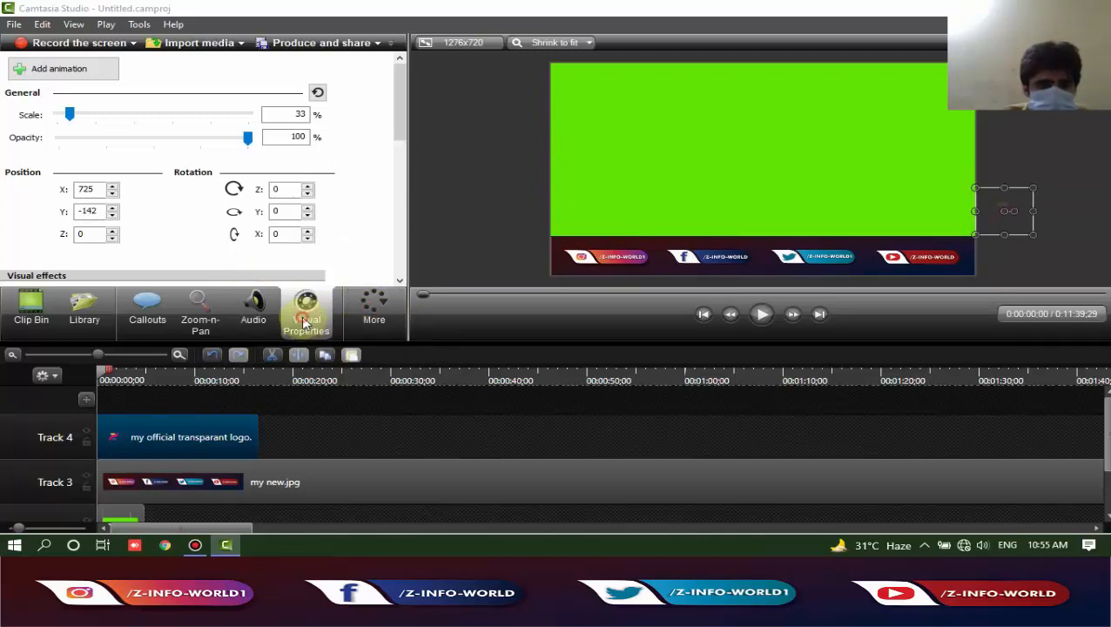
left_click(64, 76)
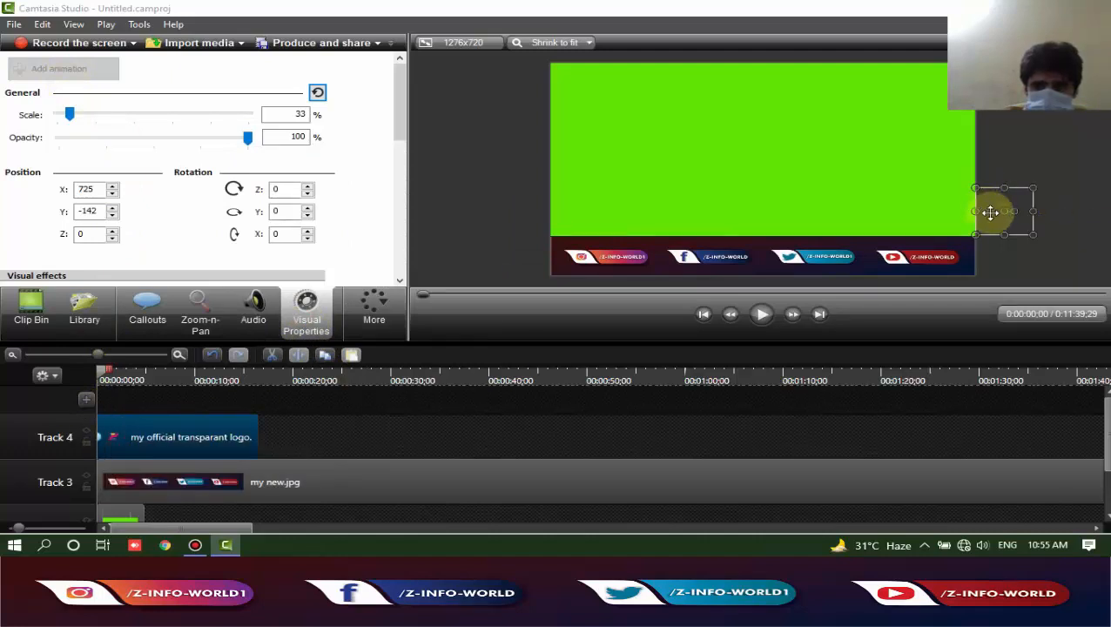
left_click_drag(1013, 224, 949, 223)
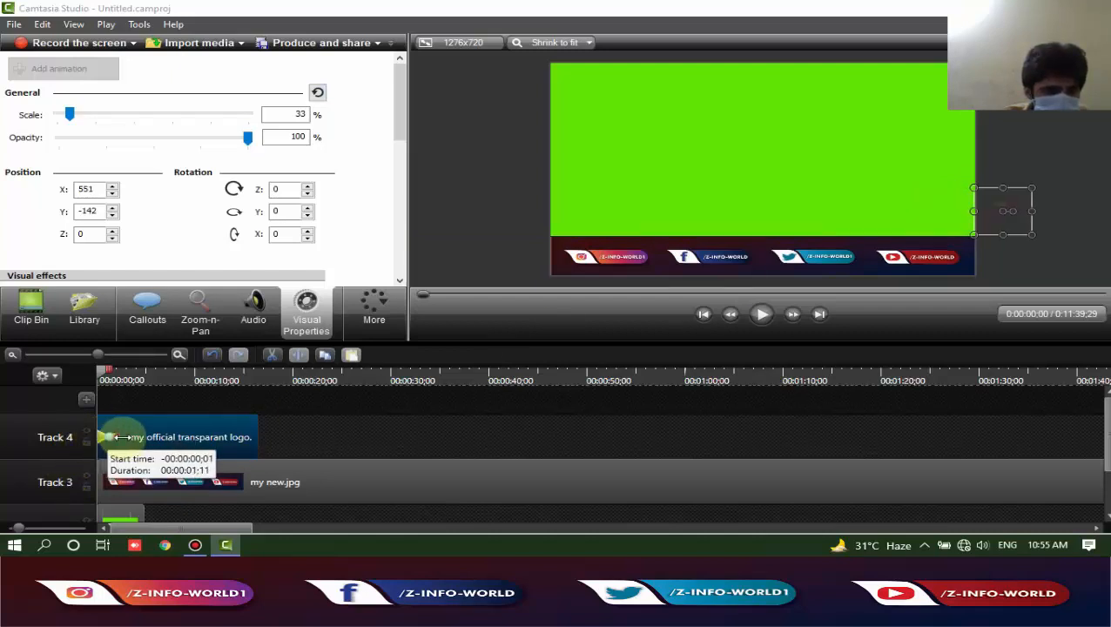
left_click_drag(99, 437, 136, 438)
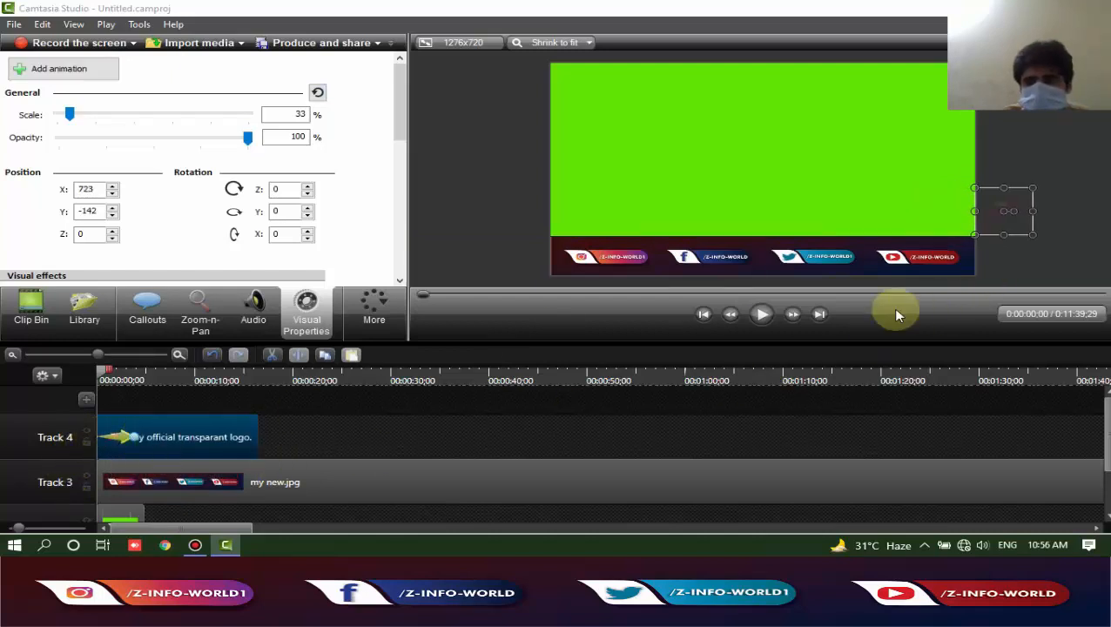
left_click(758, 322)
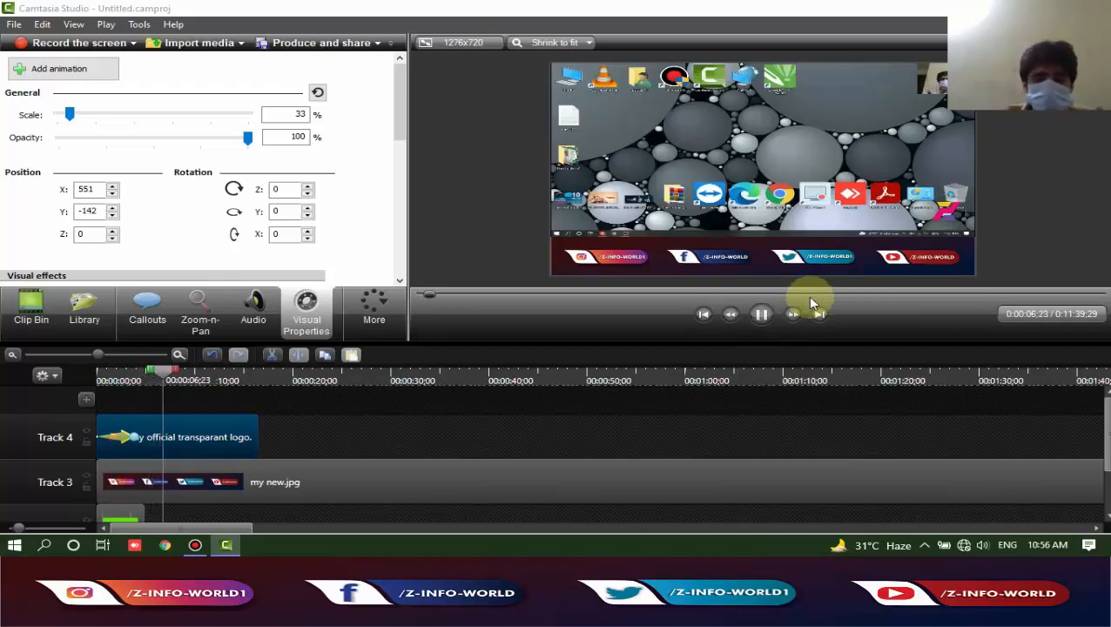
left_click(758, 321)
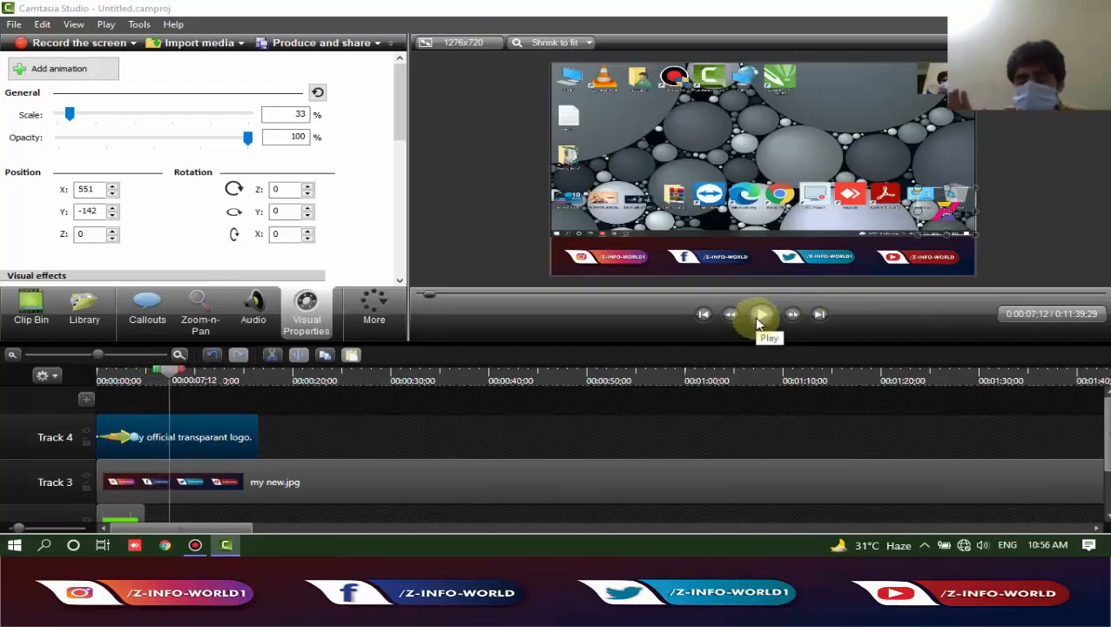
Remove the logo's animation and place the logo at the frame's left edge just above the banner, at X -551, Y -149
left_click(128, 444)
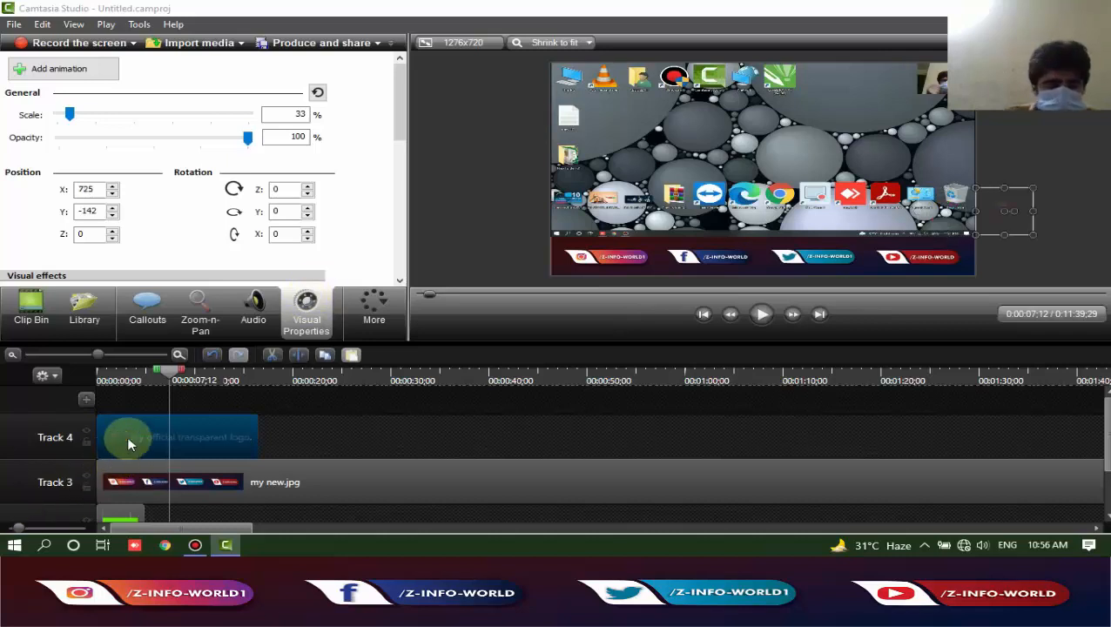
left_click_drag(173, 364, 100, 375)
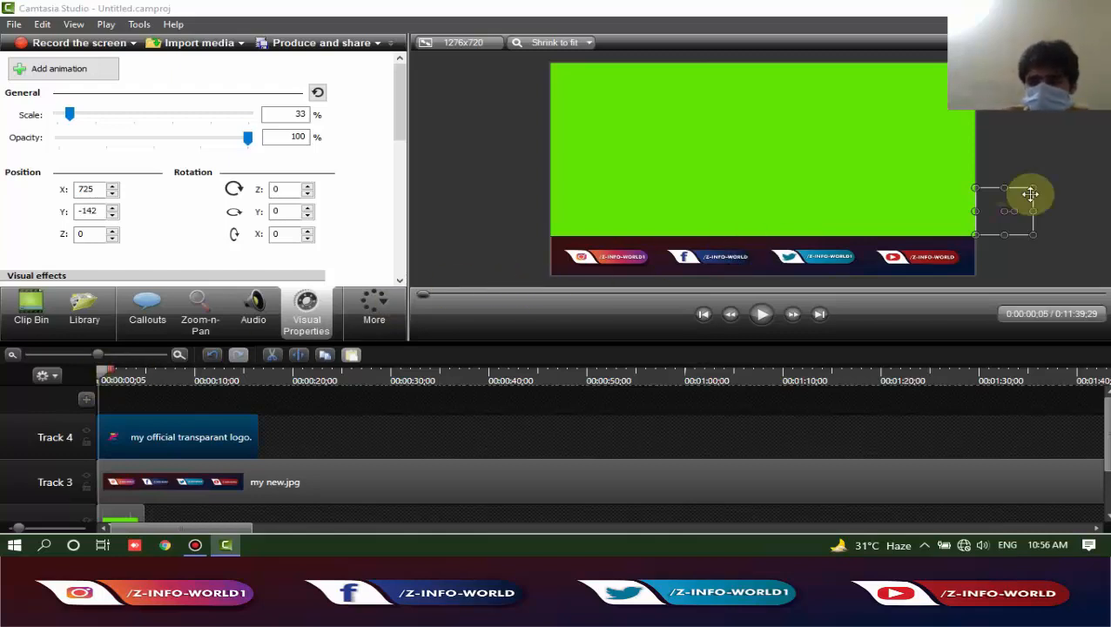
left_click_drag(1003, 221, 571, 223)
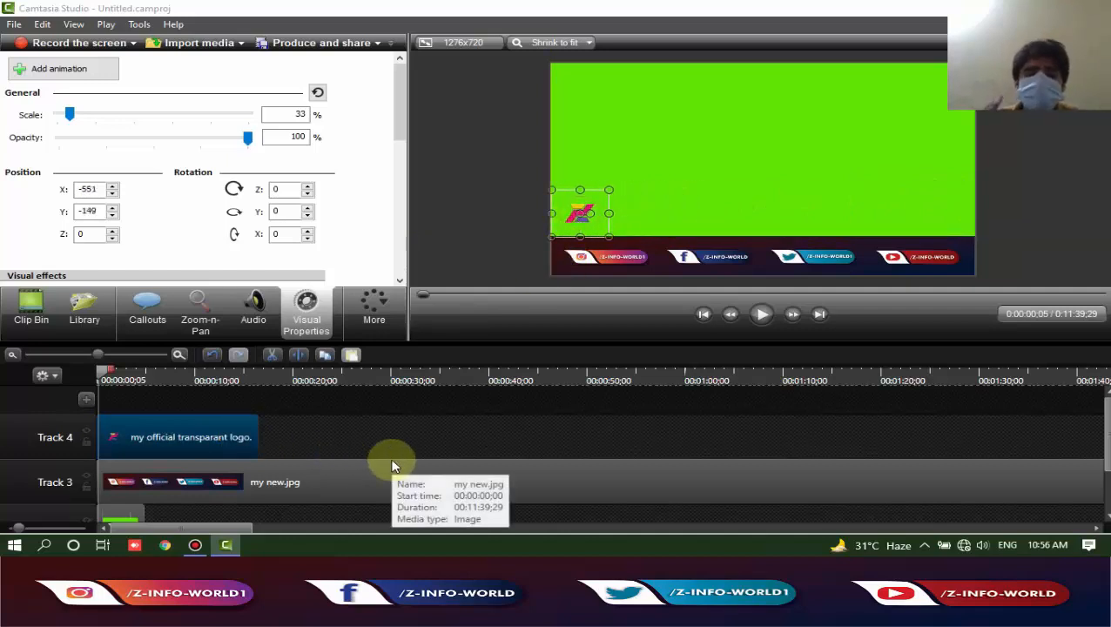
Preview the Barn transition, try it at the start of the logo clip on Track 4, and play back the result
left_click(373, 318)
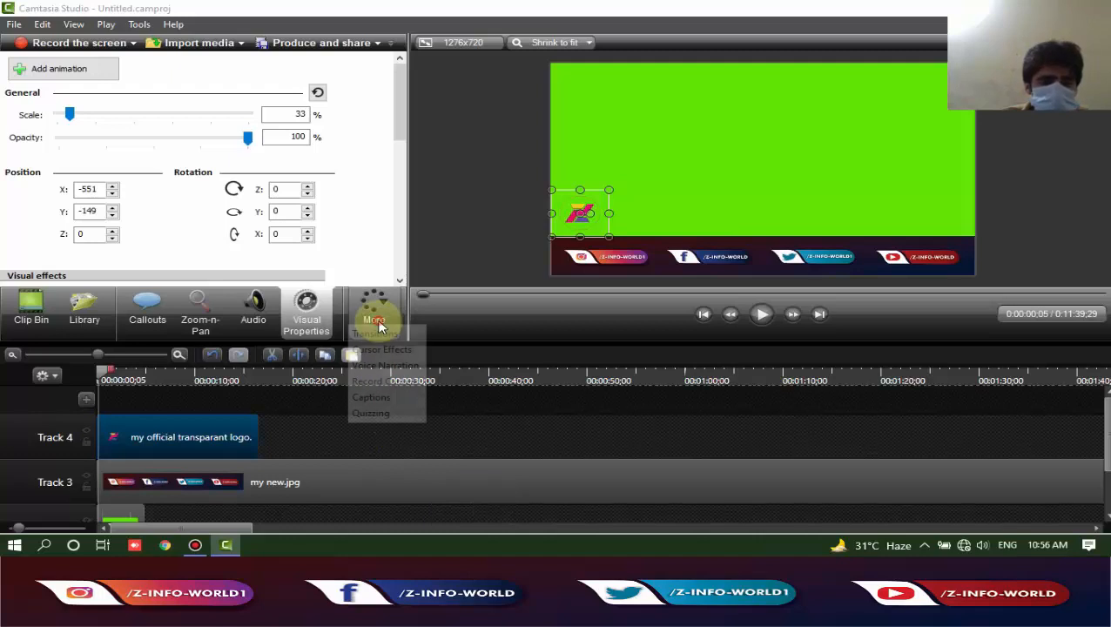
left_click(378, 339)
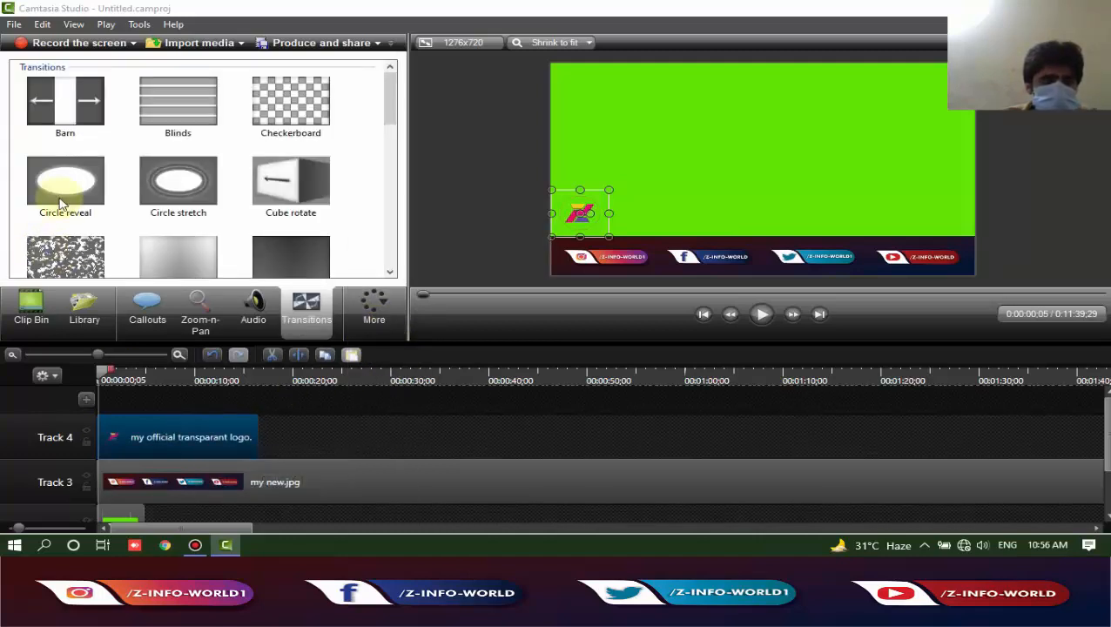
left_click(65, 105)
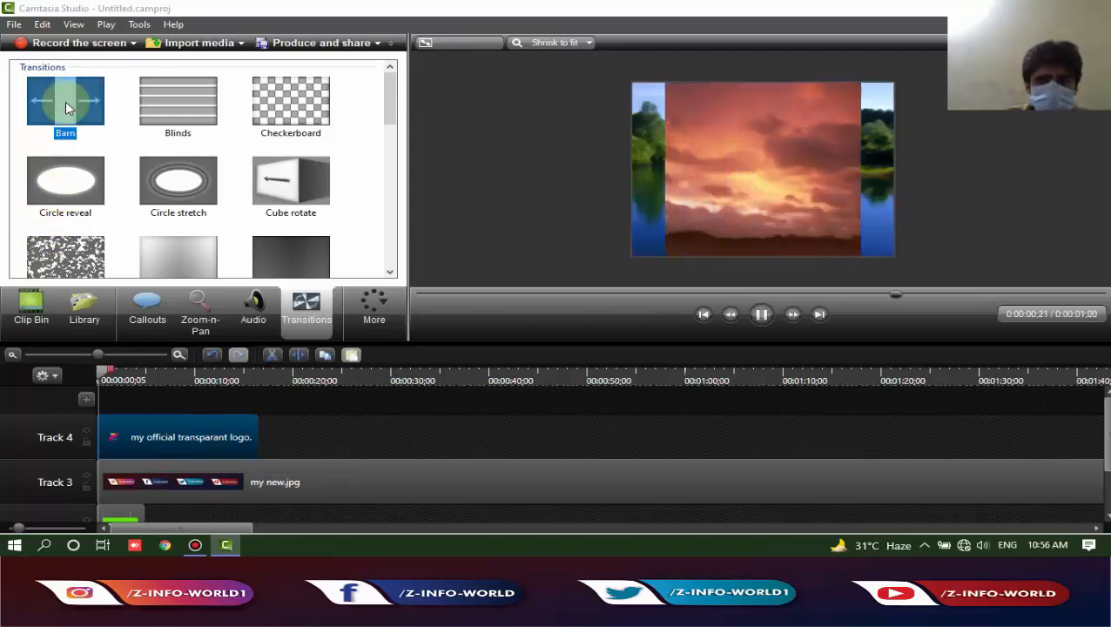
double_click(69, 108)
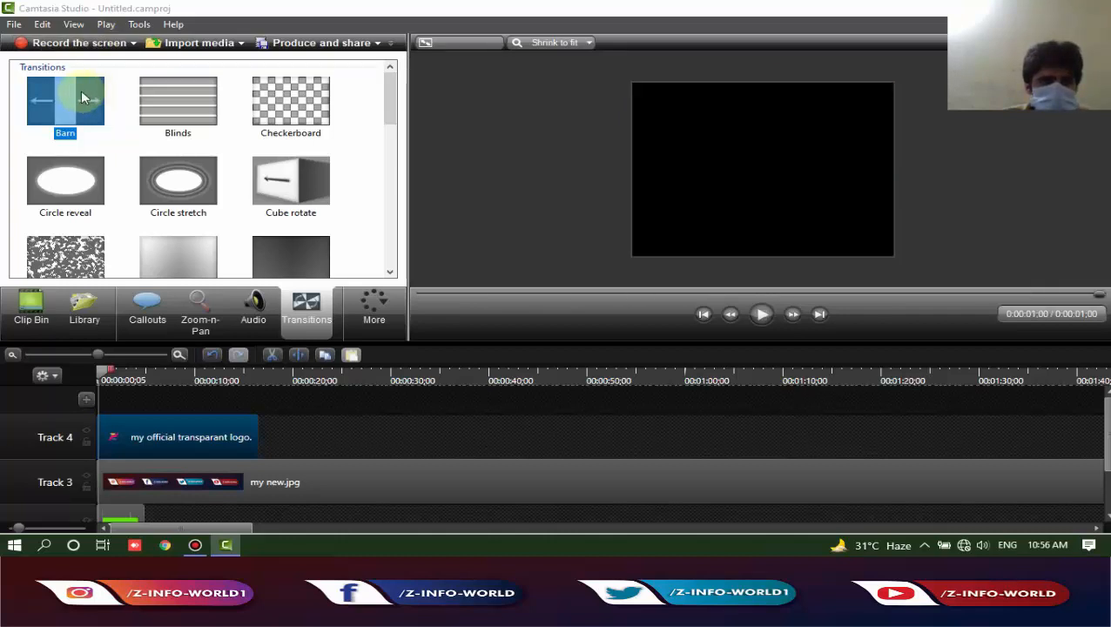
left_click(153, 440)
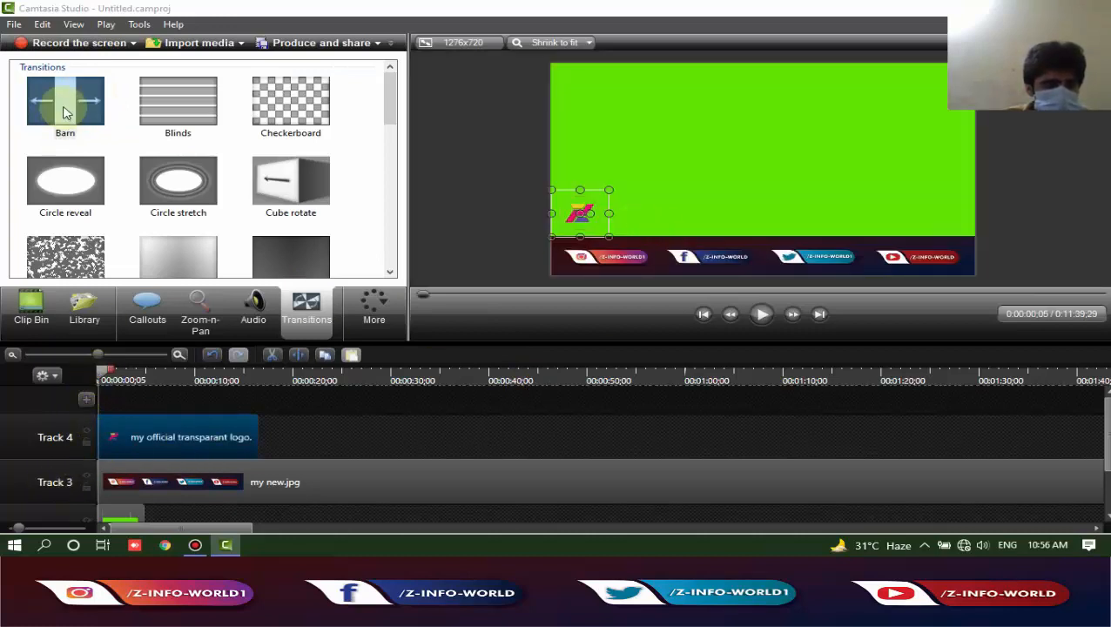
left_click_drag(63, 105, 143, 386)
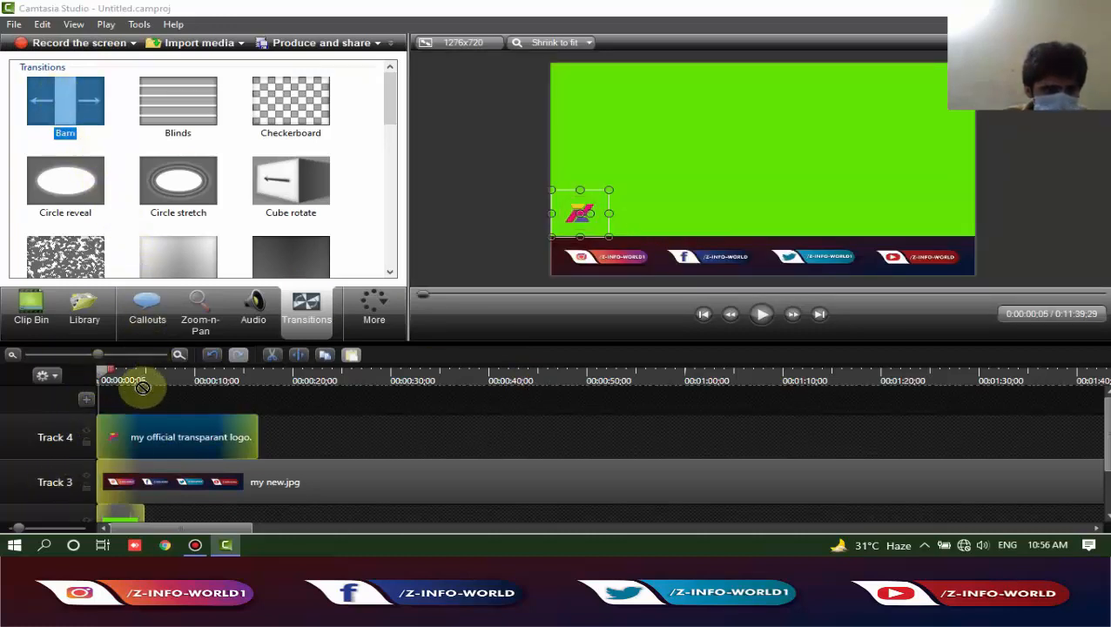
left_click_drag(101, 446, 101, 444)
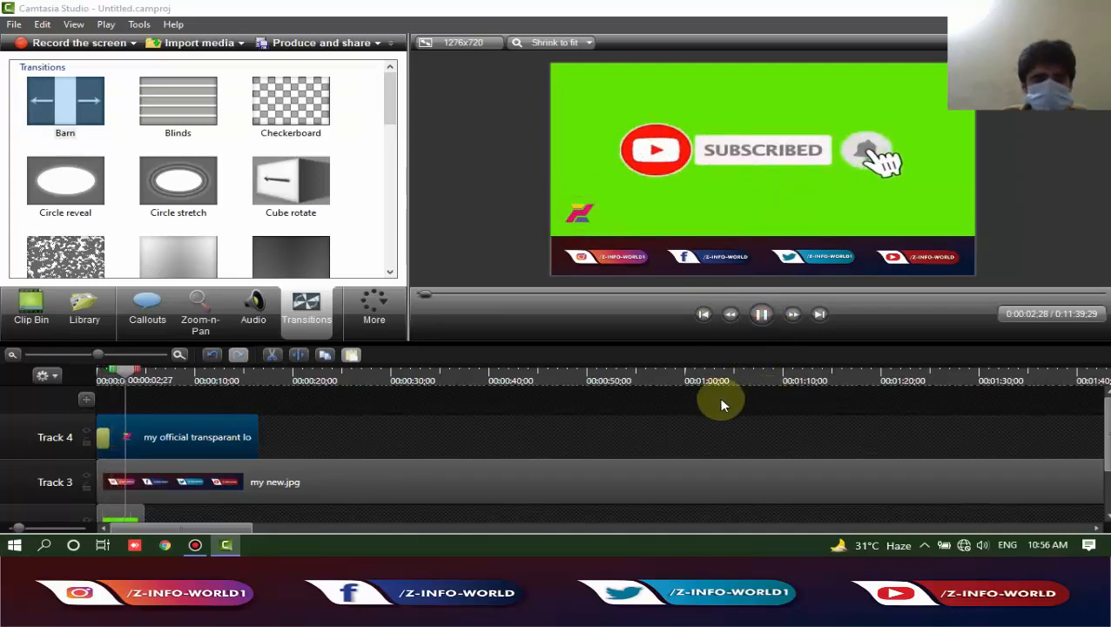
left_click_drag(149, 365, 102, 372)
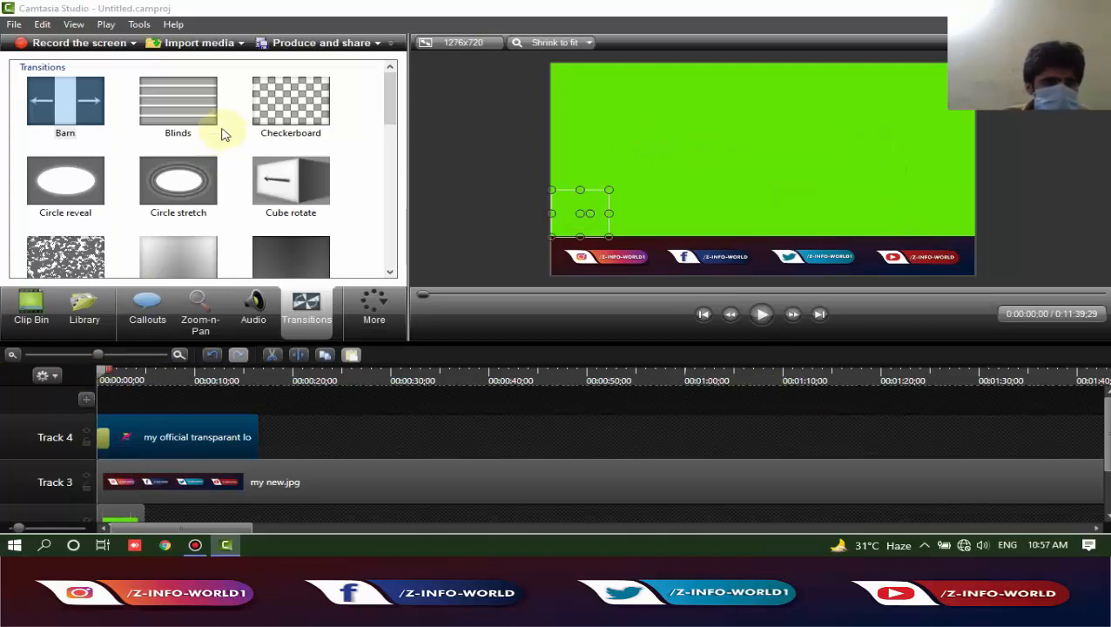
Apply the Flip transition to the start of the logo clip, play it back, and return the playhead to zero
left_click(193, 116)
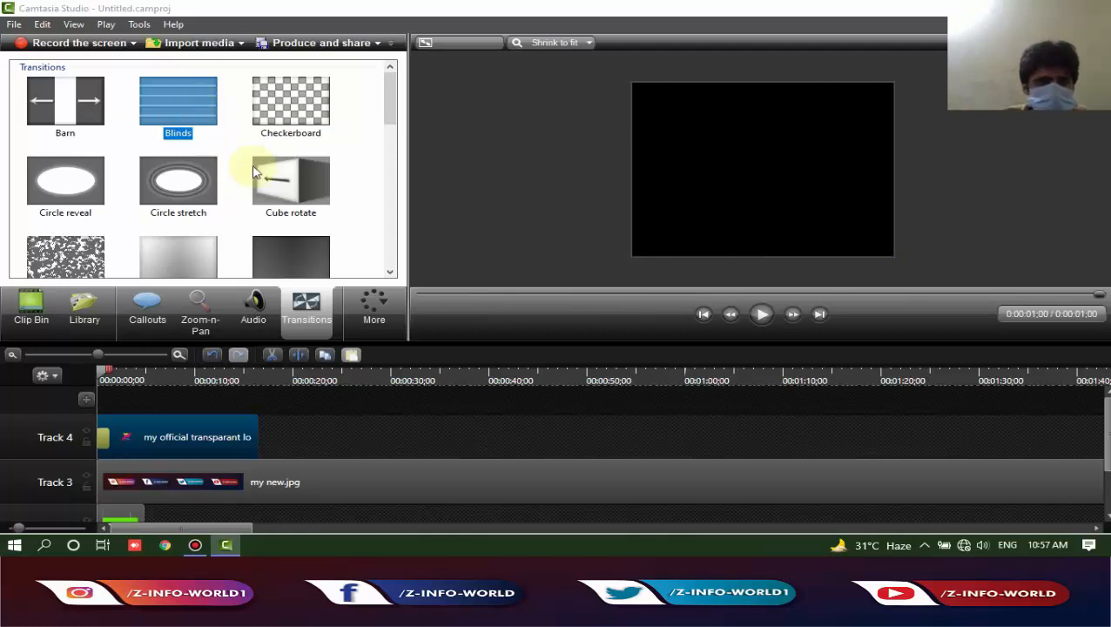
scroll(326, 221, "down", 2)
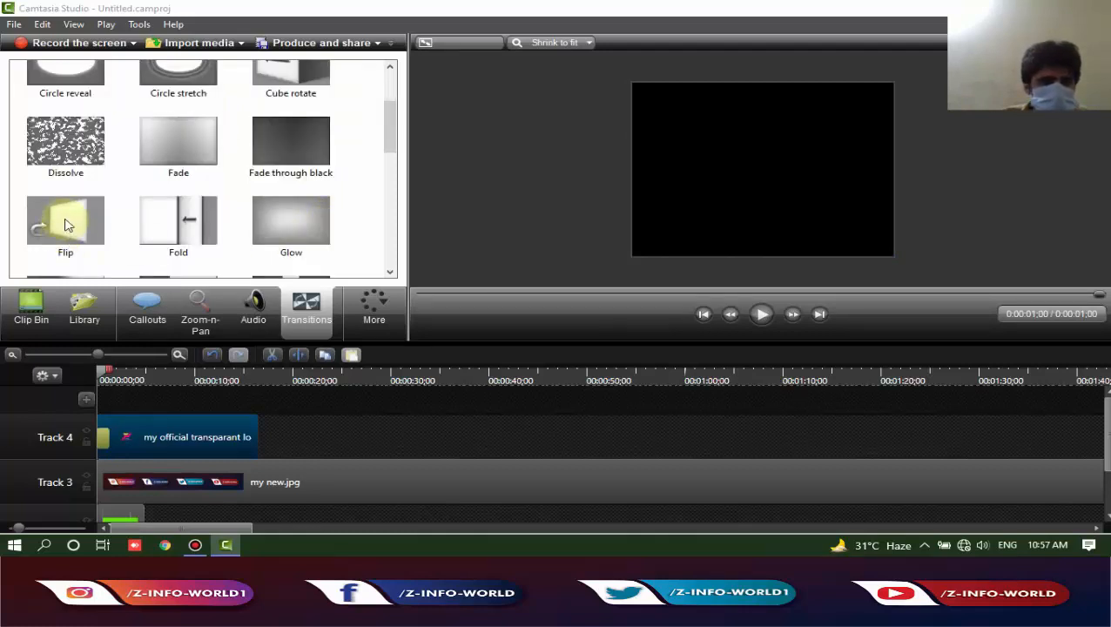
left_click_drag(68, 225, 116, 385)
left_click_drag(98, 444, 99, 445)
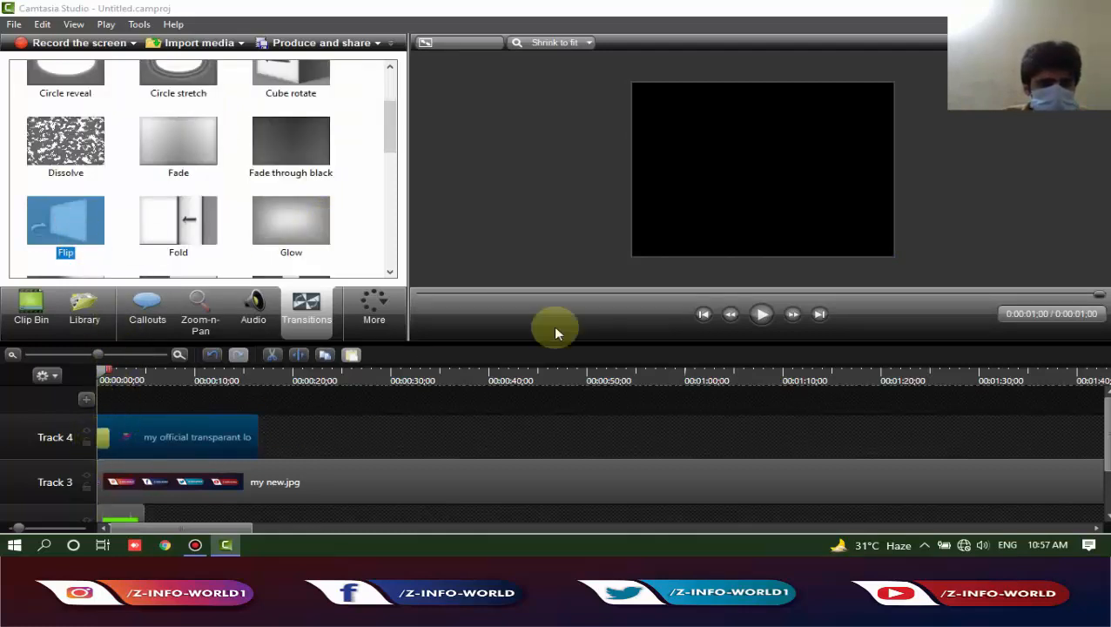
left_click(761, 314)
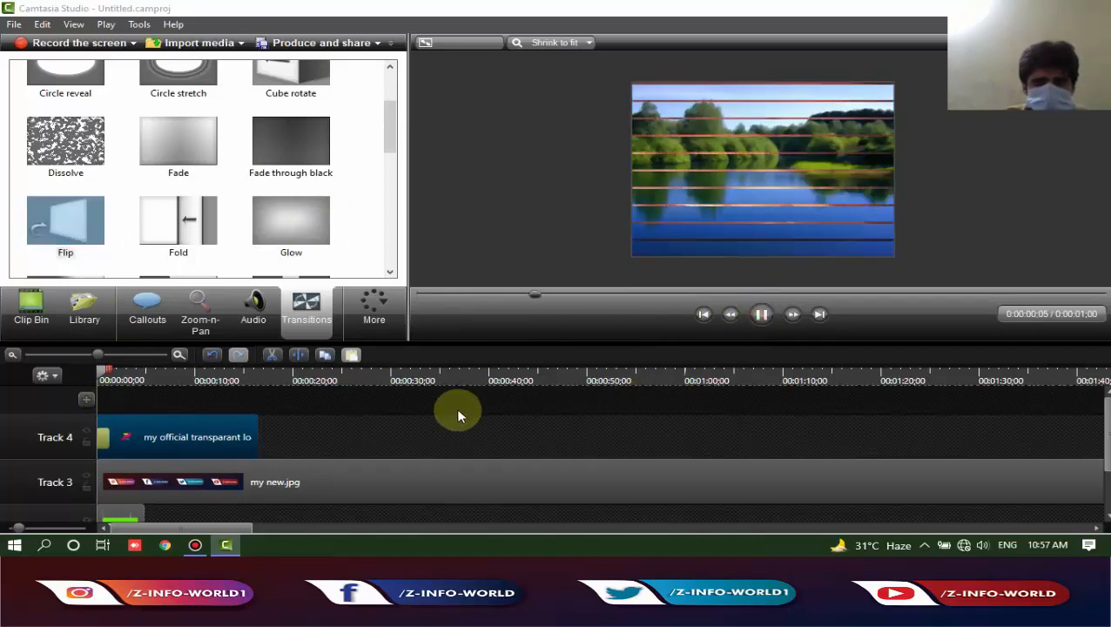
left_click(139, 436)
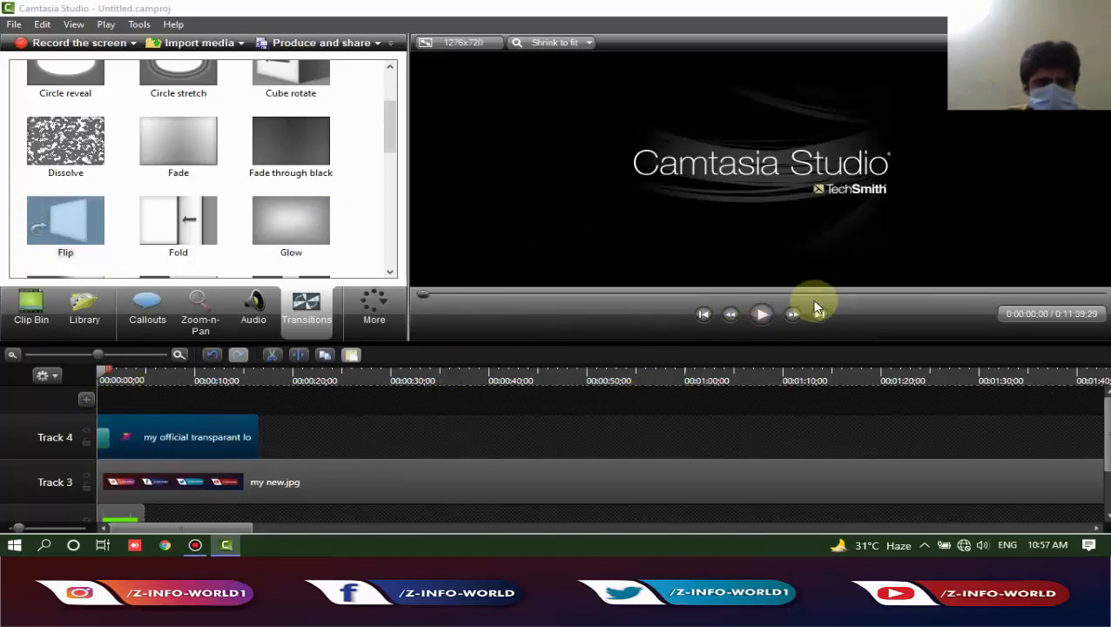
left_click(761, 315)
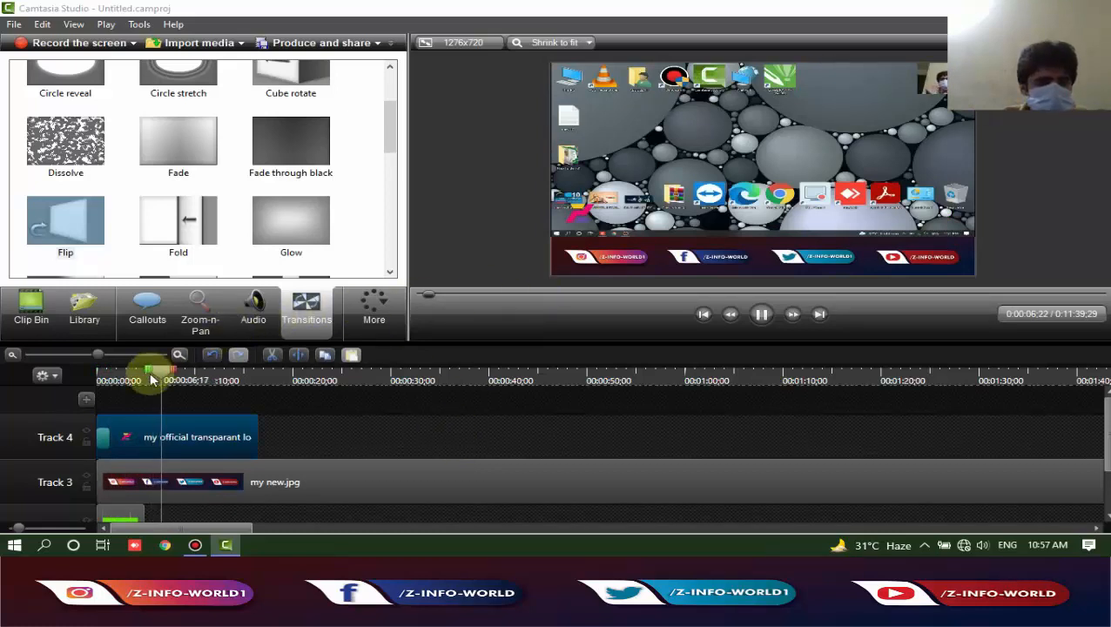
left_click_drag(169, 376, 87, 384)
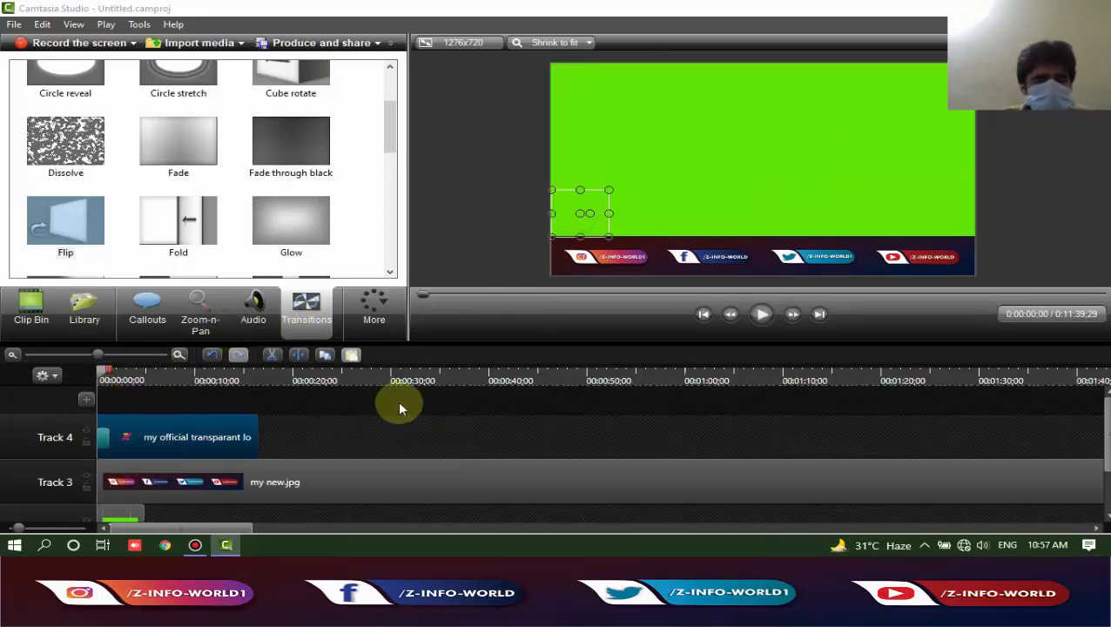
Play back the logo's opening Flip transition over the green-screen intro once more
left_click_drag(397, 128, 393, 137)
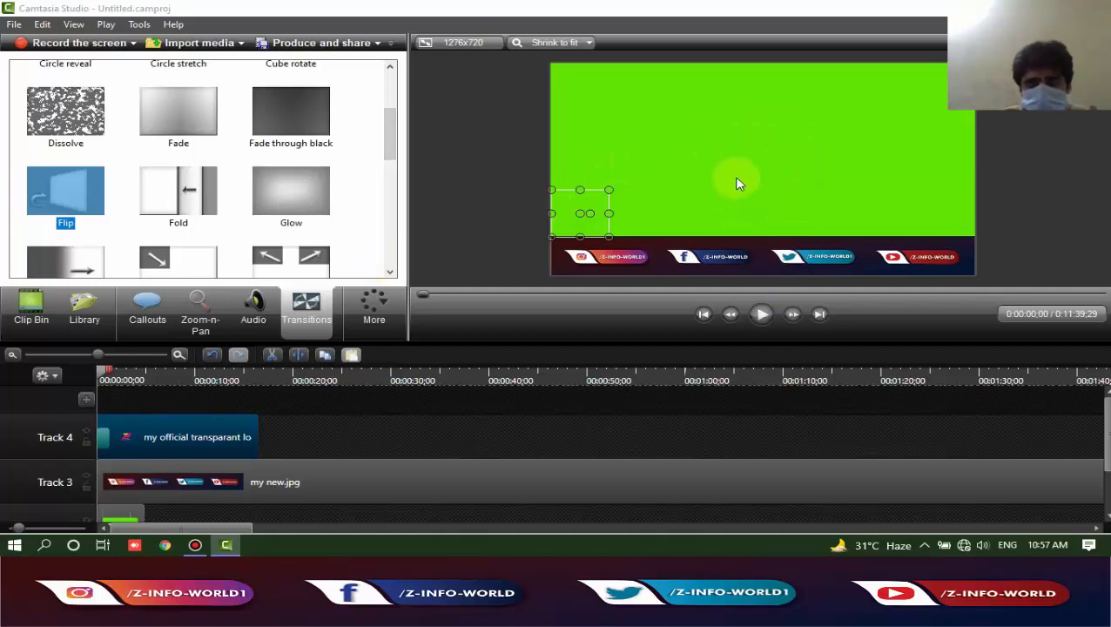
left_click(760, 314)
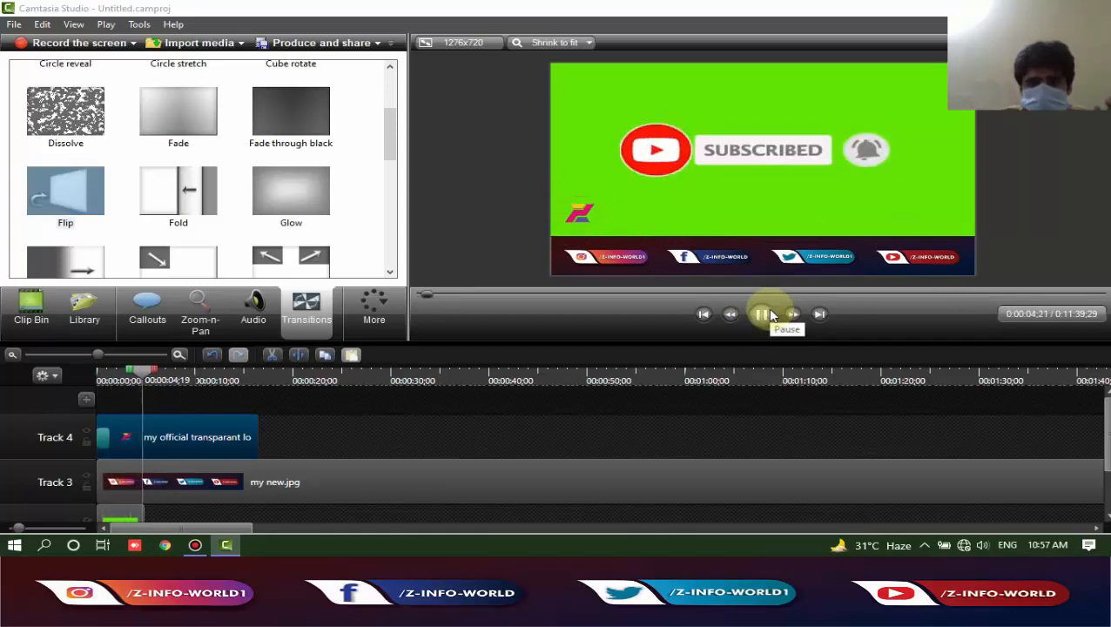
left_click(774, 314)
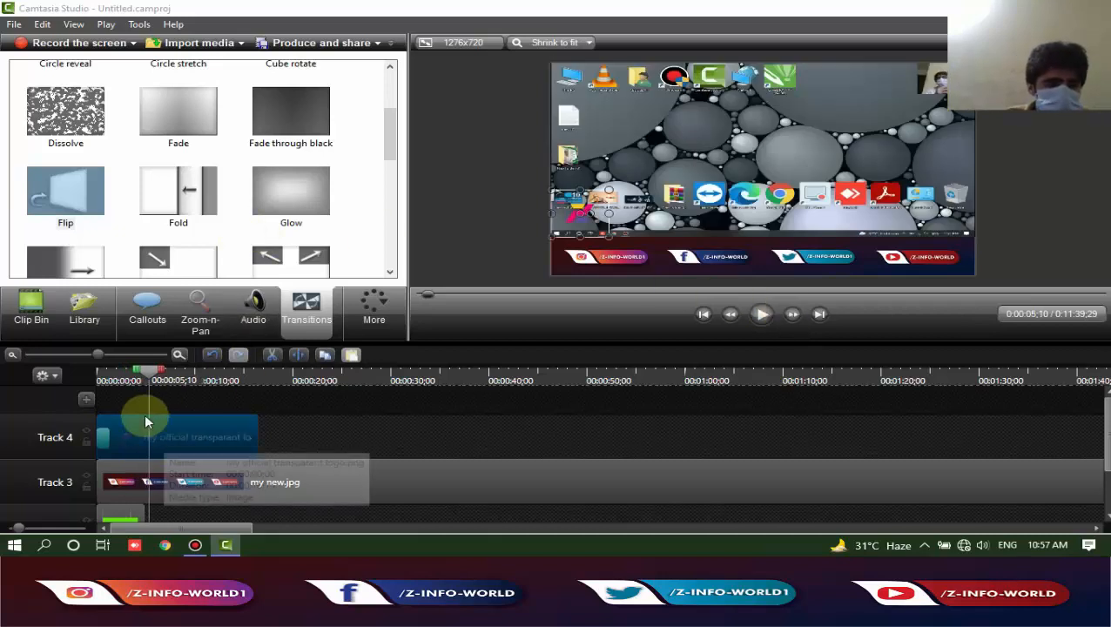
Trim the logo clip's end to 0:00:04;27, in line with the green-screen clip, and return the playhead to zero
left_click_drag(153, 377, 147, 376)
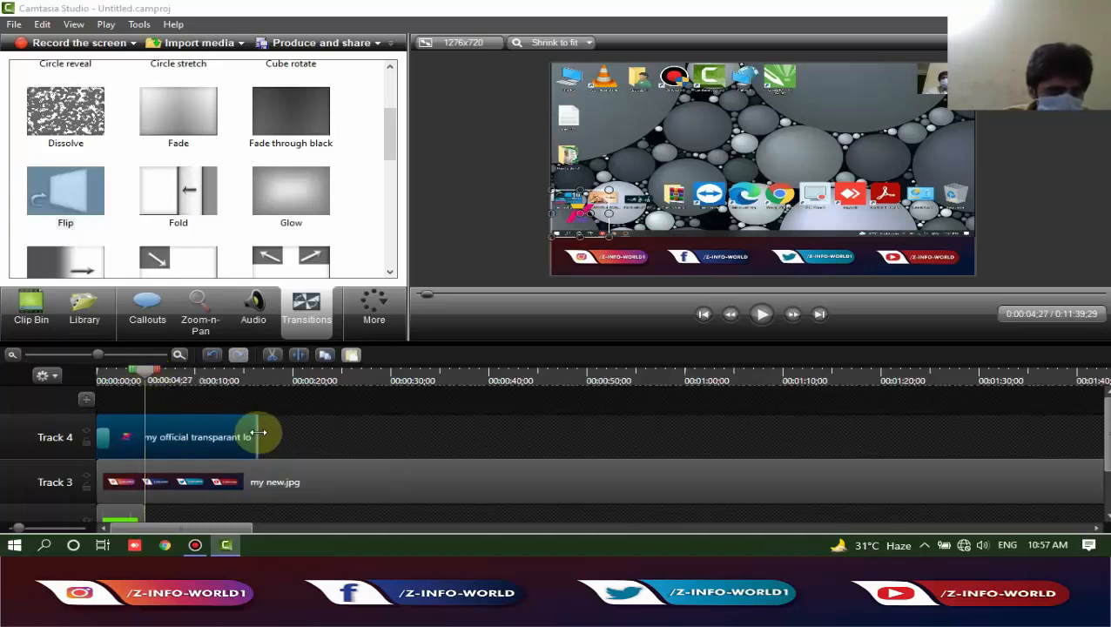
left_click_drag(256, 436, 144, 437)
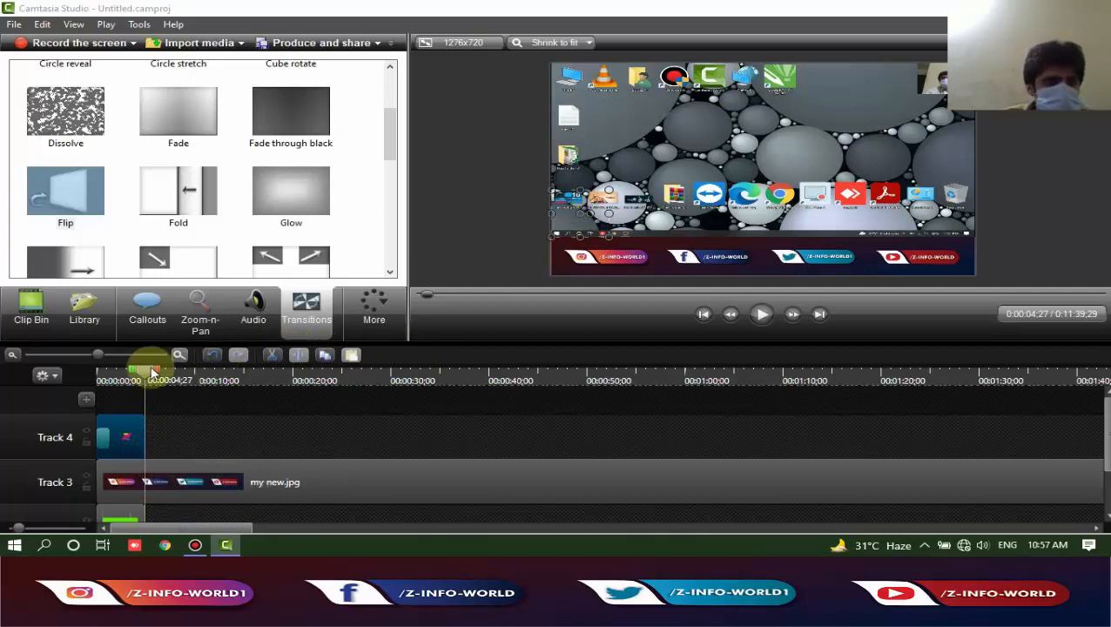
left_click_drag(147, 375, 89, 384)
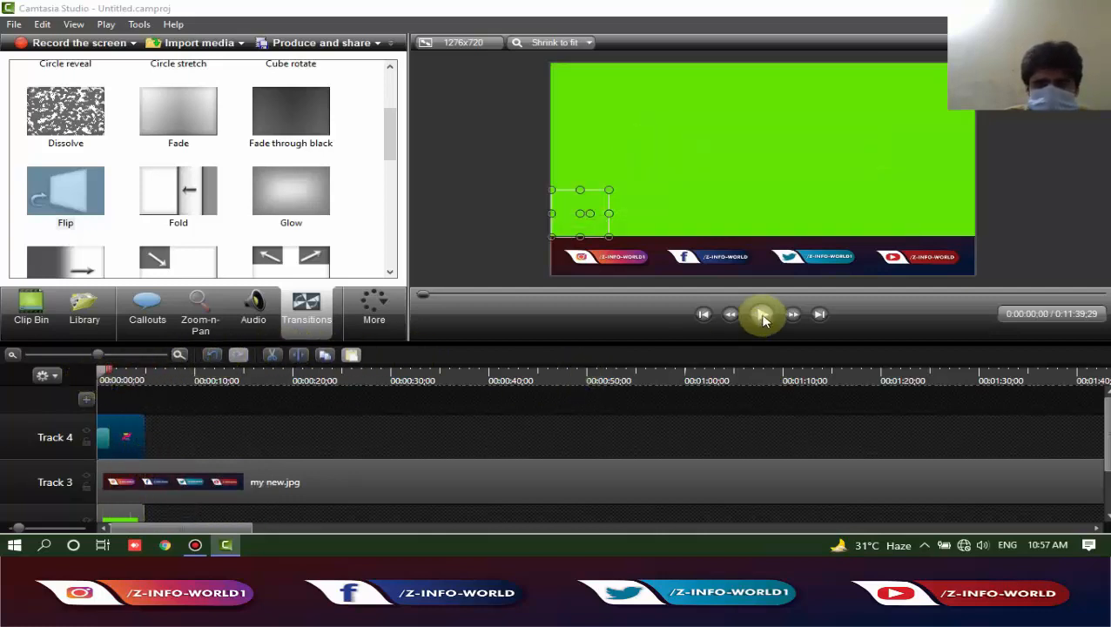
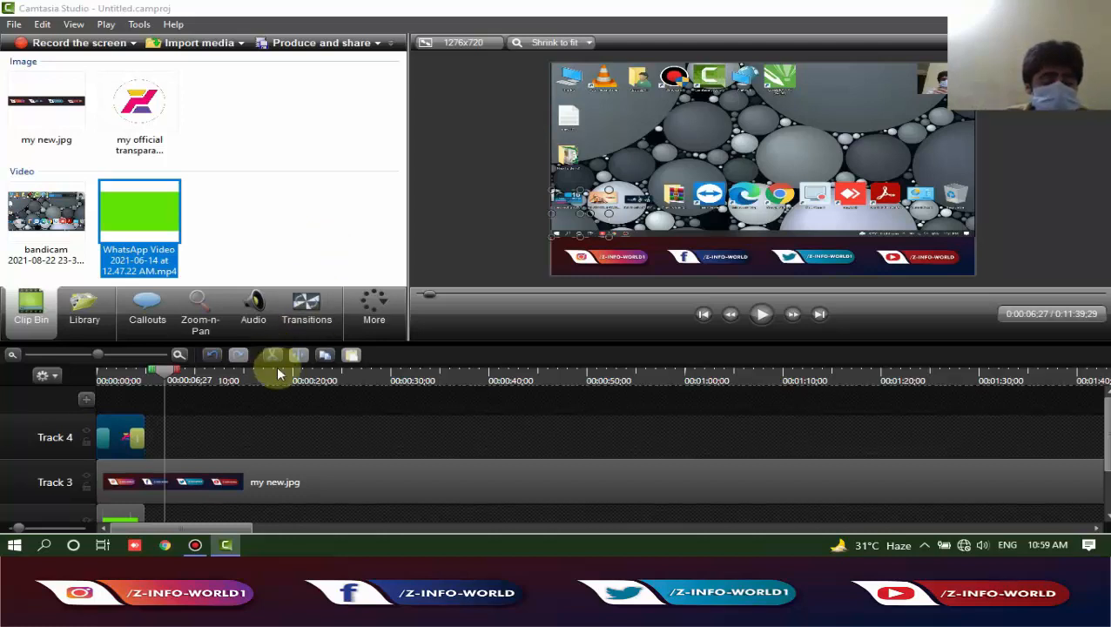
Return the playhead to the start of the timeline and deselect the green-screen video in the Clip Bin
left_click_drag(164, 377, 90, 379)
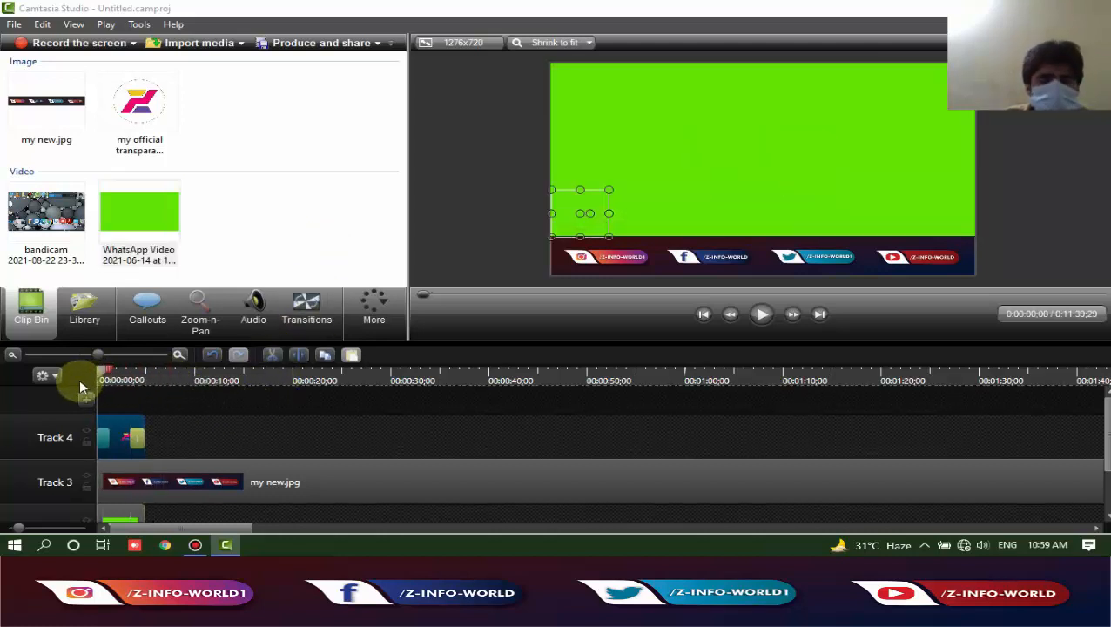
left_click(255, 251)
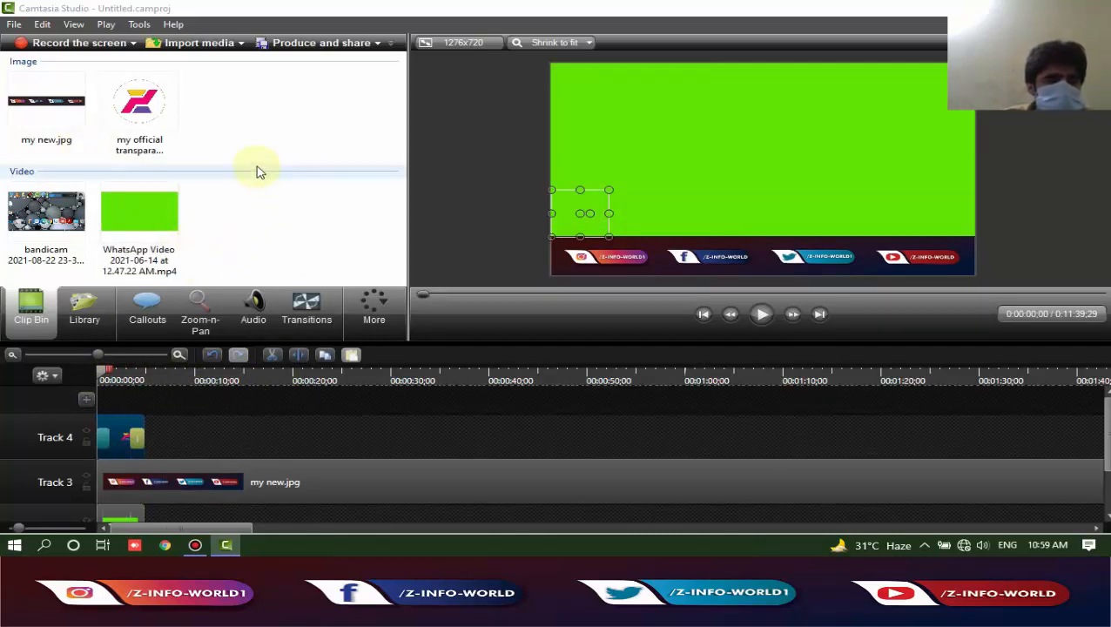
Add a teal rectangle callout at the start of the timeline and stretch it to the left edge of the video
left_click(145, 324)
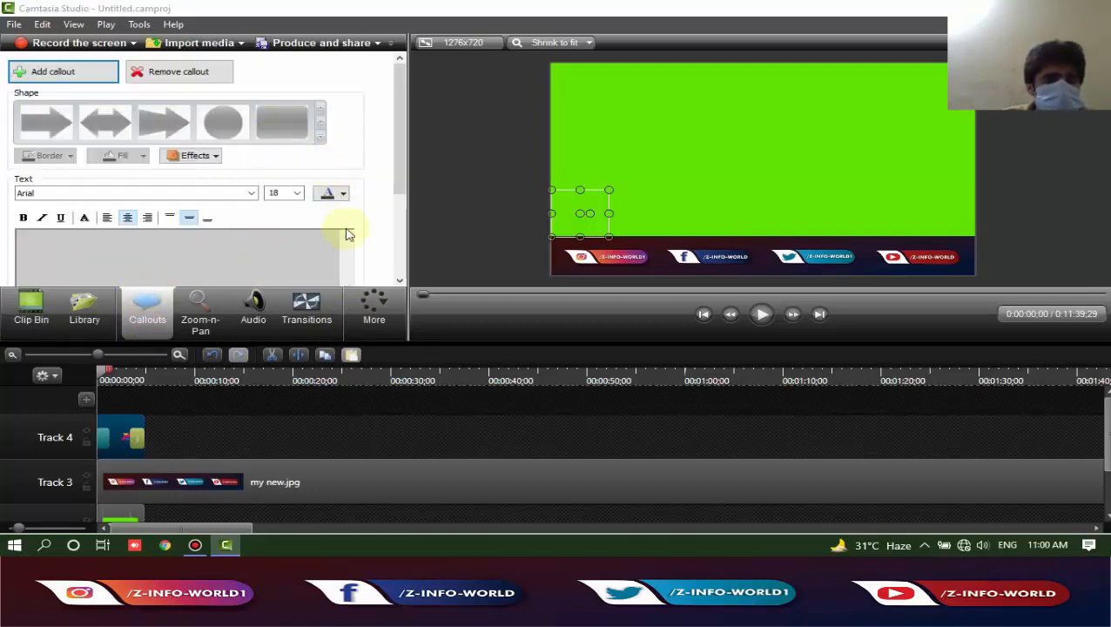
left_click(137, 421)
left_click(105, 377)
left_click_drag(105, 378, 91, 376)
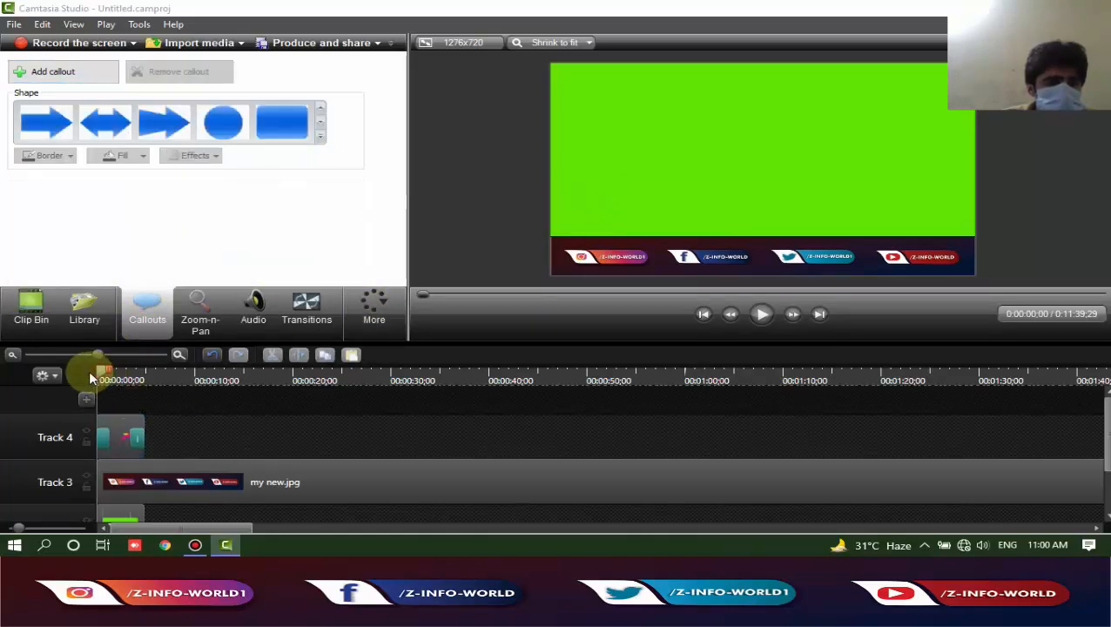
left_click(320, 137)
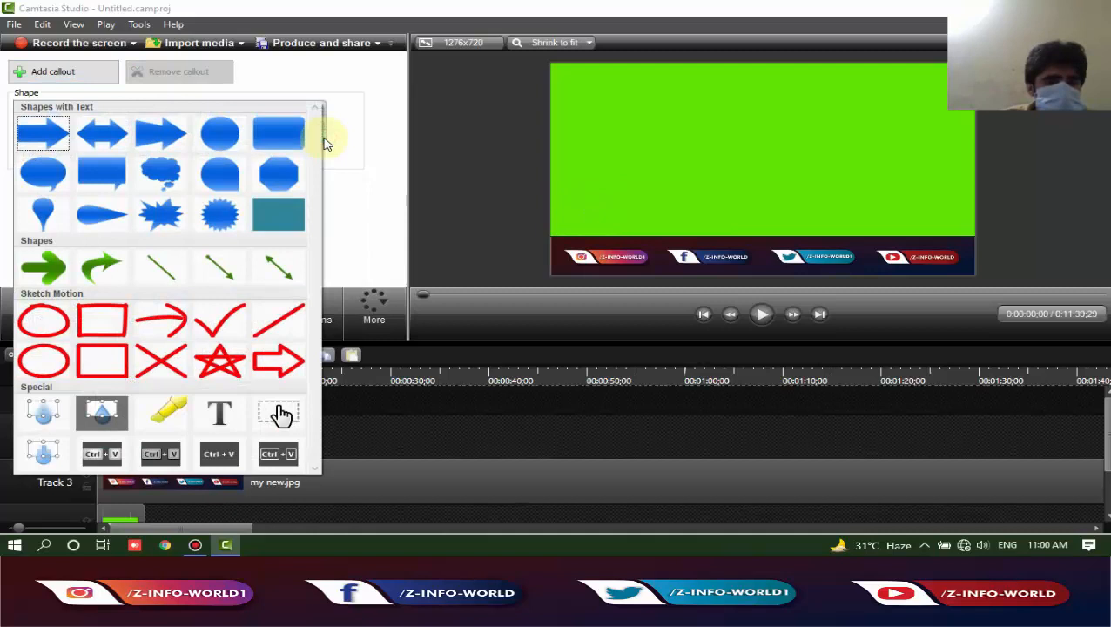
left_click(281, 217)
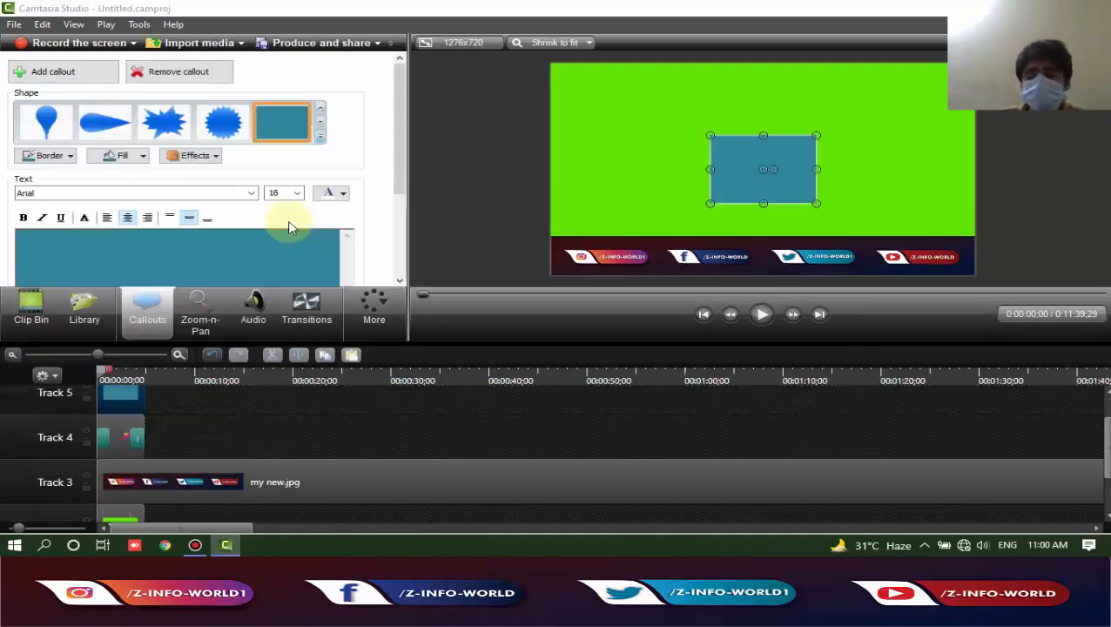
left_click_drag(711, 169, 548, 174)
Try the starburst, explosion, Wedge and teardrop shapes on the callout, and switch it to the plain text shape
left_click(240, 127)
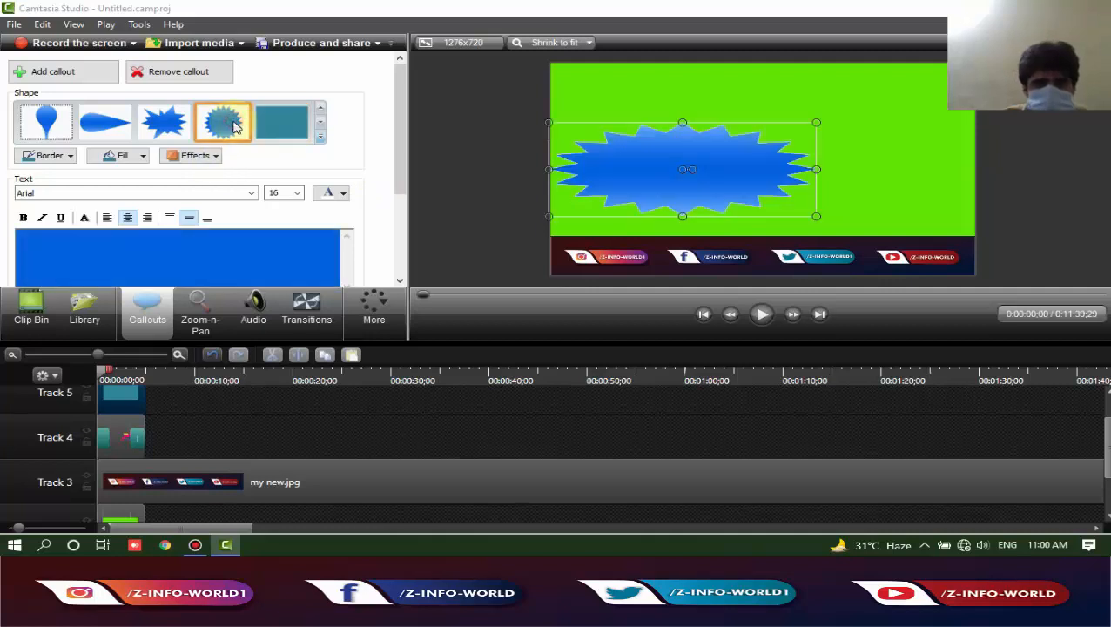
left_click(164, 122)
left_click(103, 123)
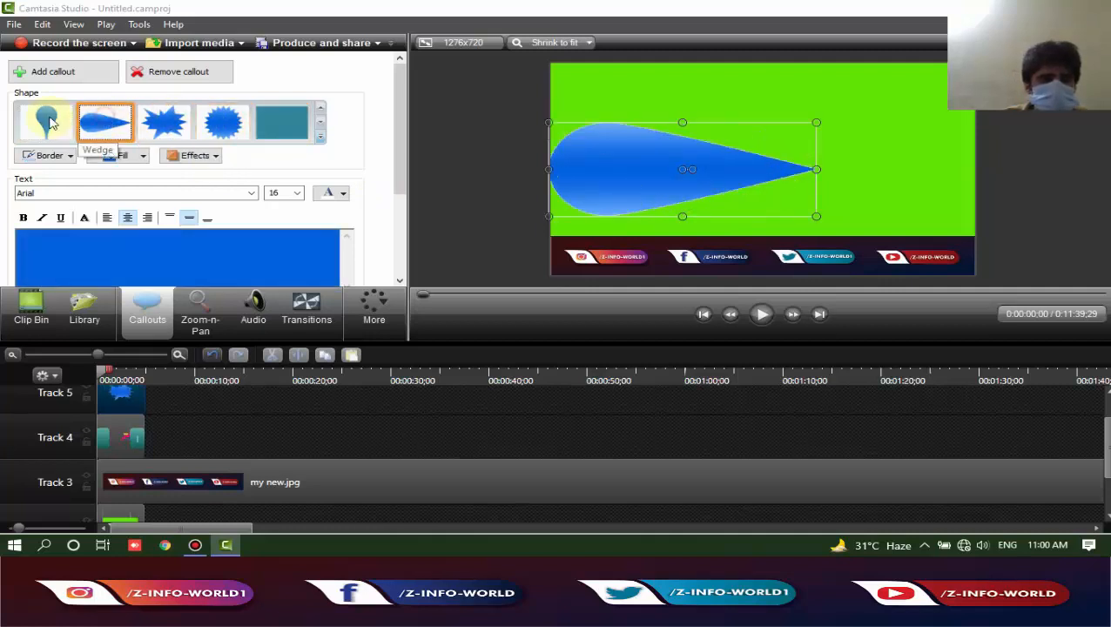
left_click(46, 122)
left_click(320, 136)
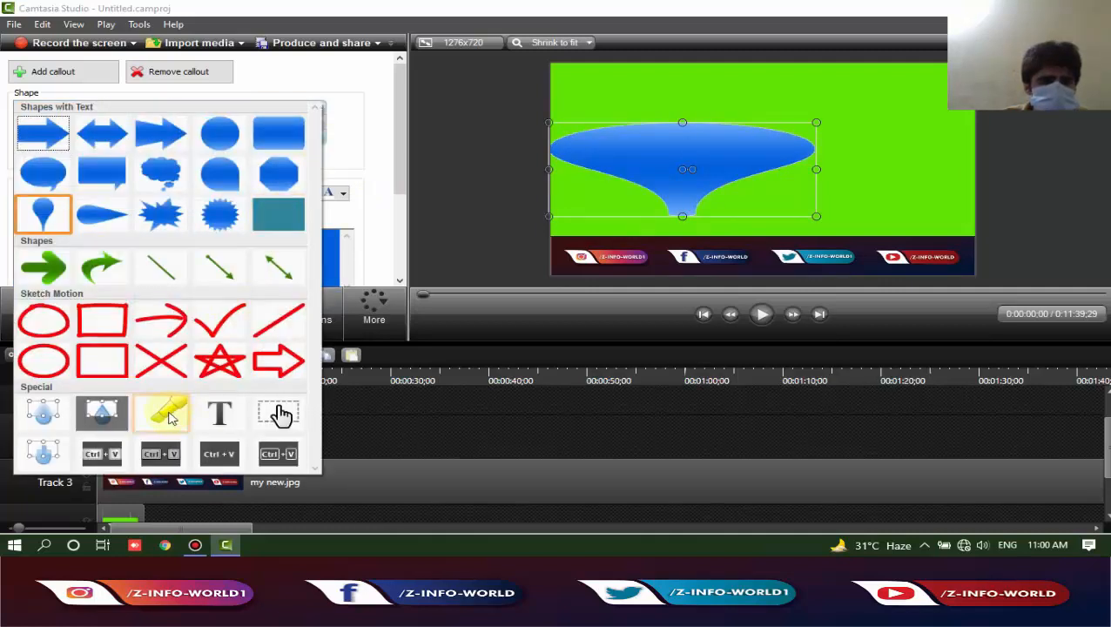
left_click(220, 413)
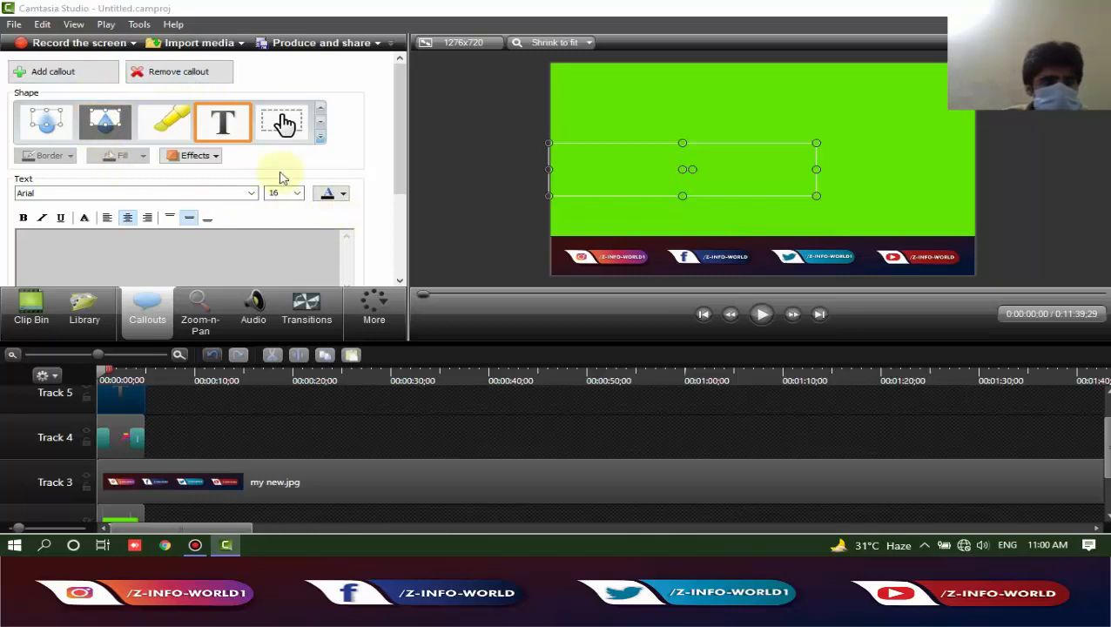
Add another callout, give it the teal rectangle shape, and enter the placeholder text "dasefsefsefsef"
left_click(52, 73)
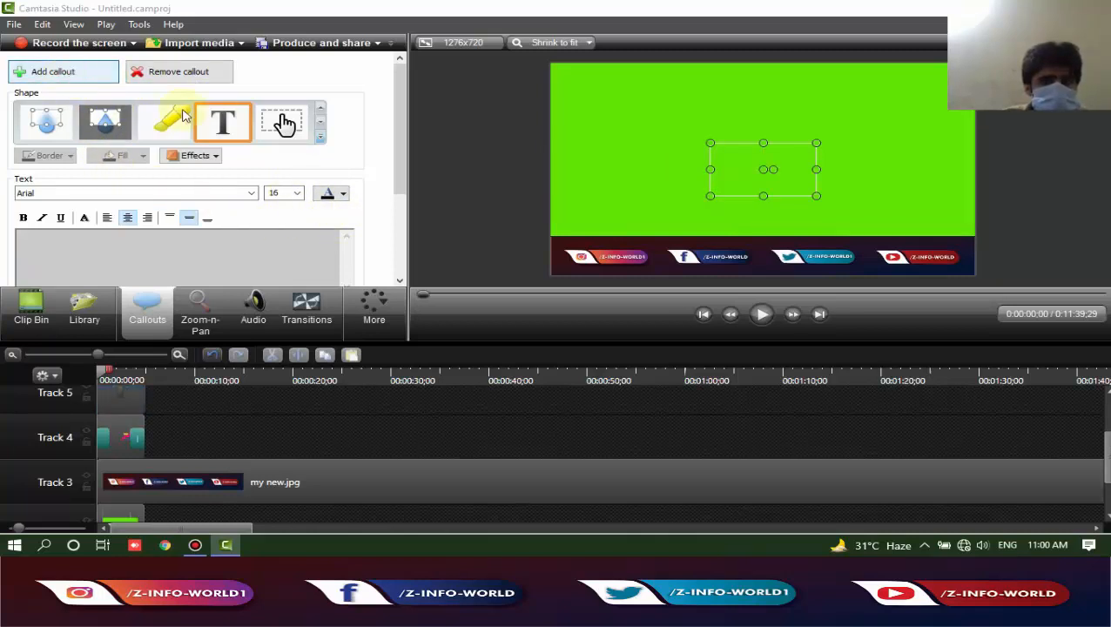
left_click(320, 142)
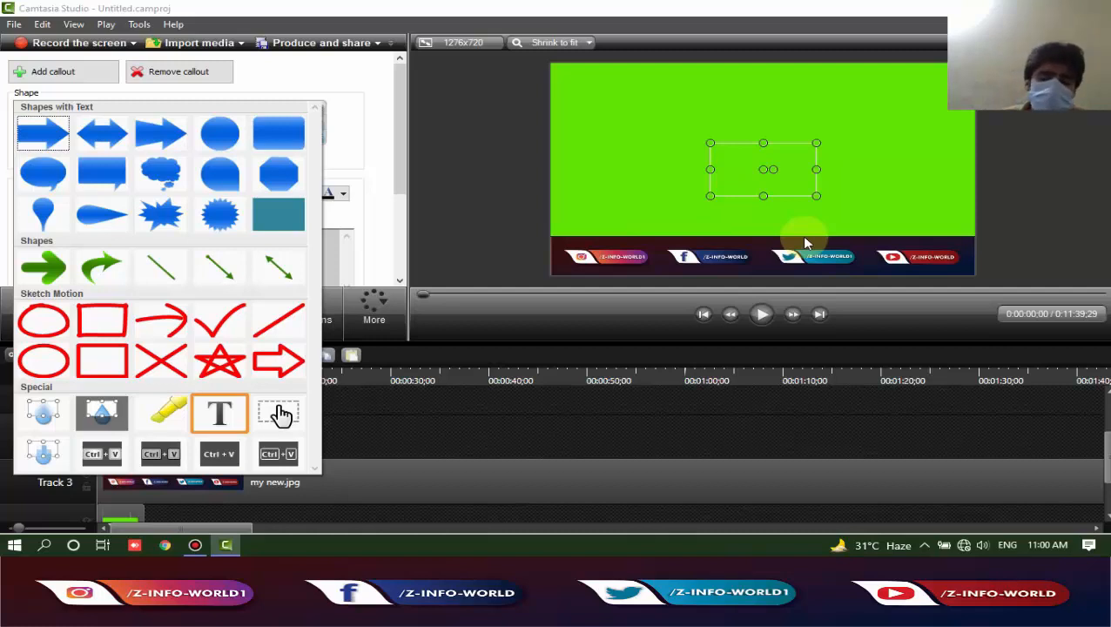
left_click(279, 214)
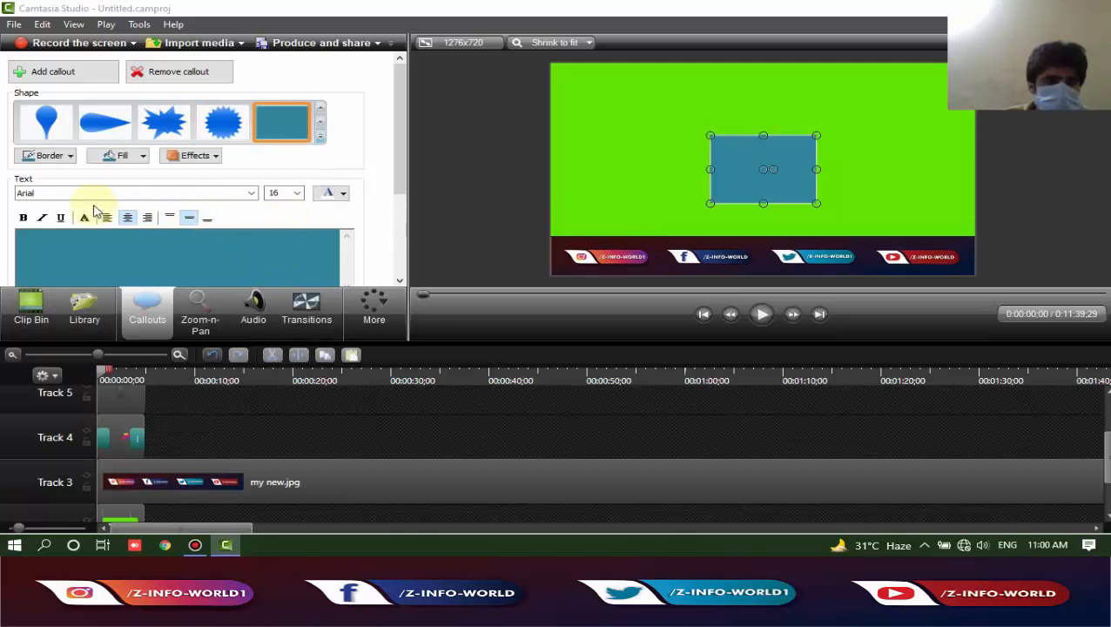
left_click(114, 248)
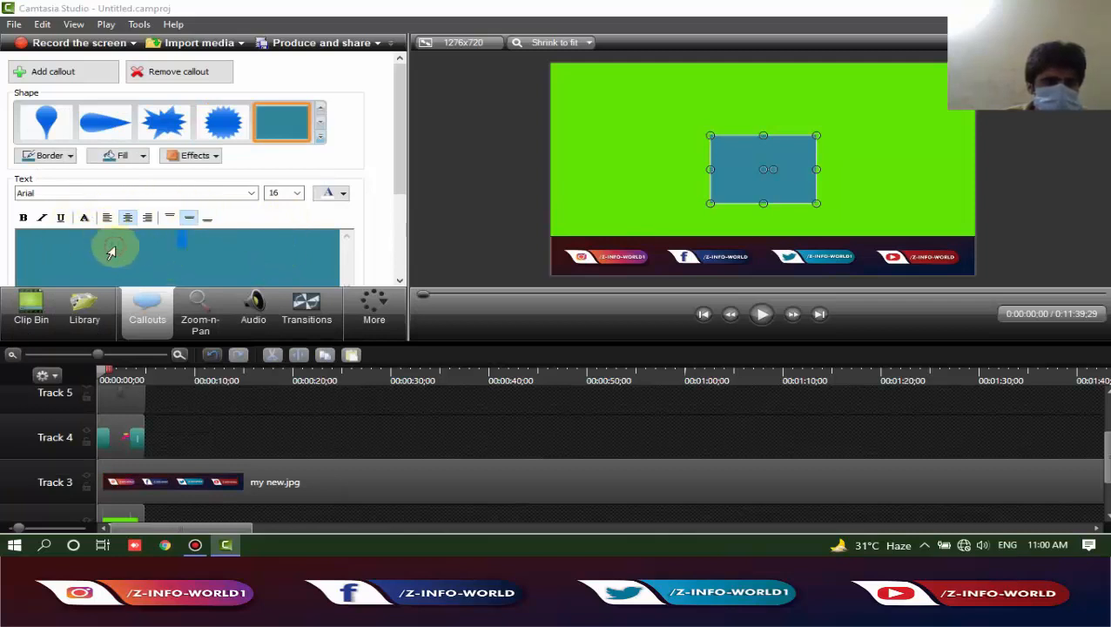
type("dasefsefsefsef")
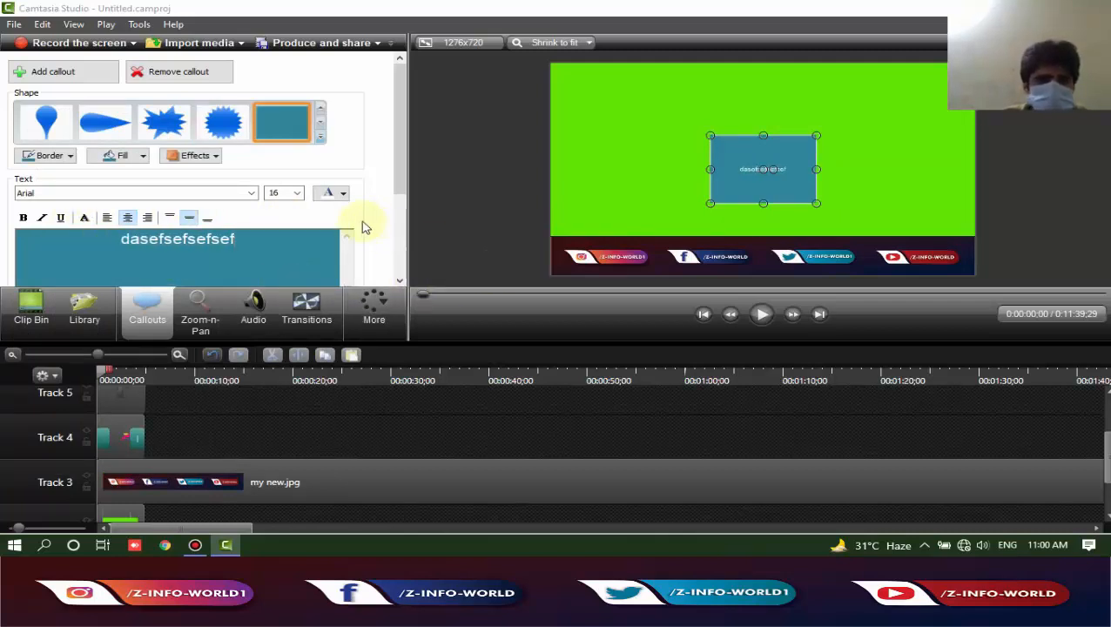
Stretch the teal rectangle callout across the full width of the video and replace its text with "How To"
left_click_drag(709, 169, 546, 181)
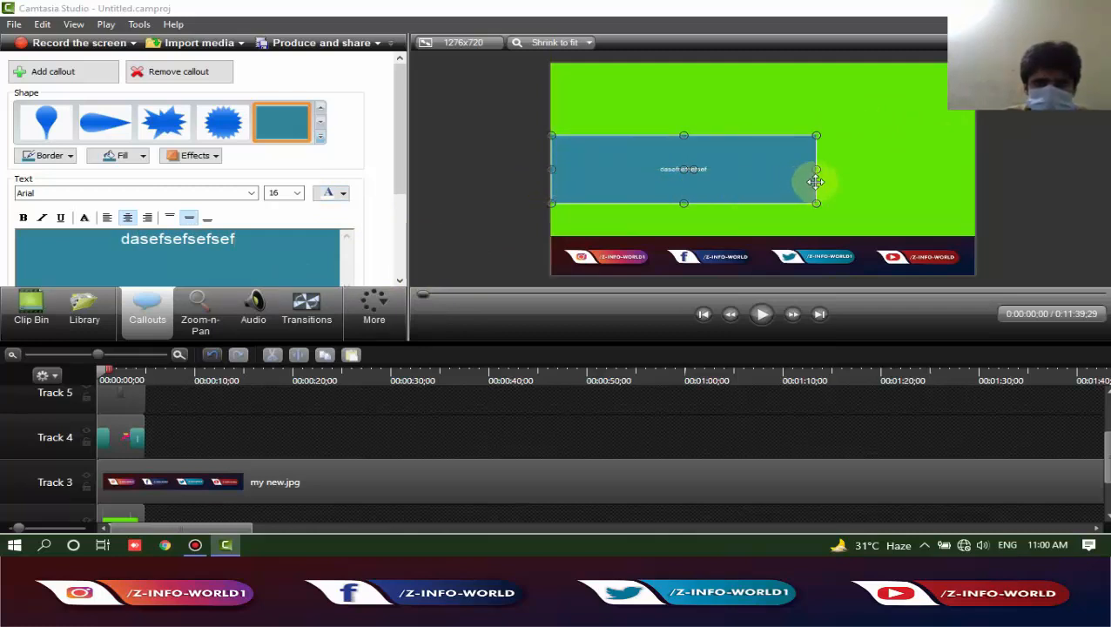
left_click_drag(822, 174, 976, 170)
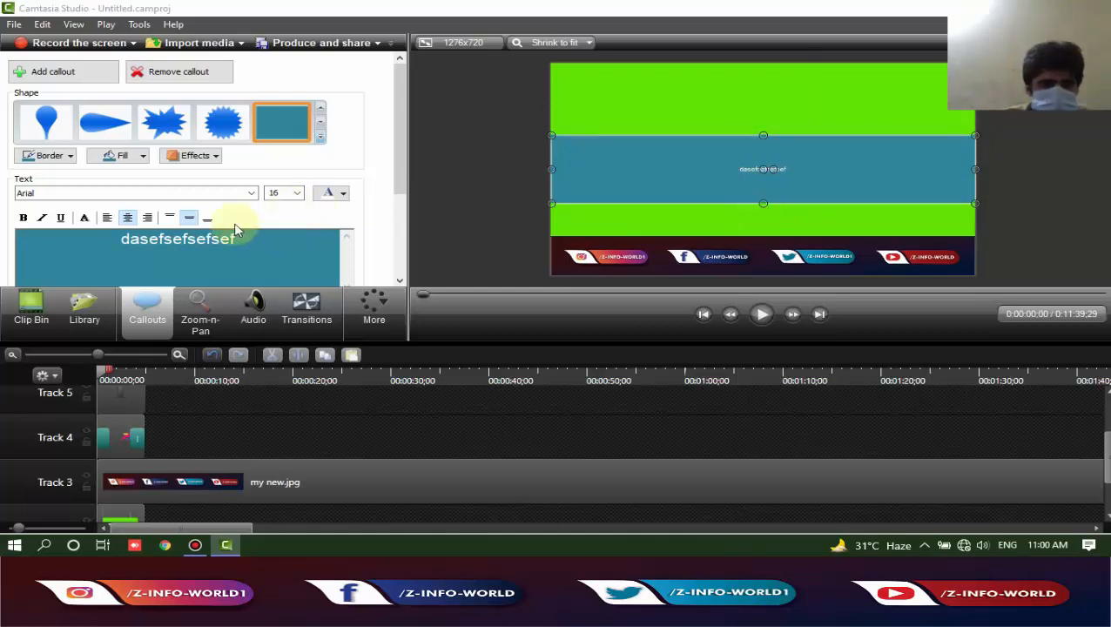
double_click(205, 245)
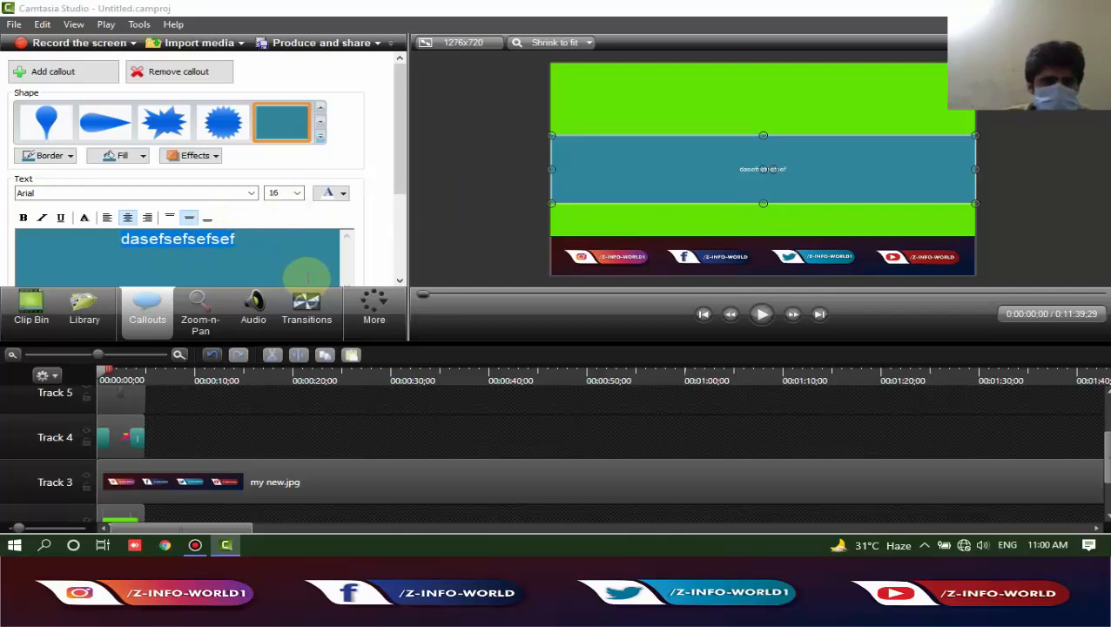
key("Delete")
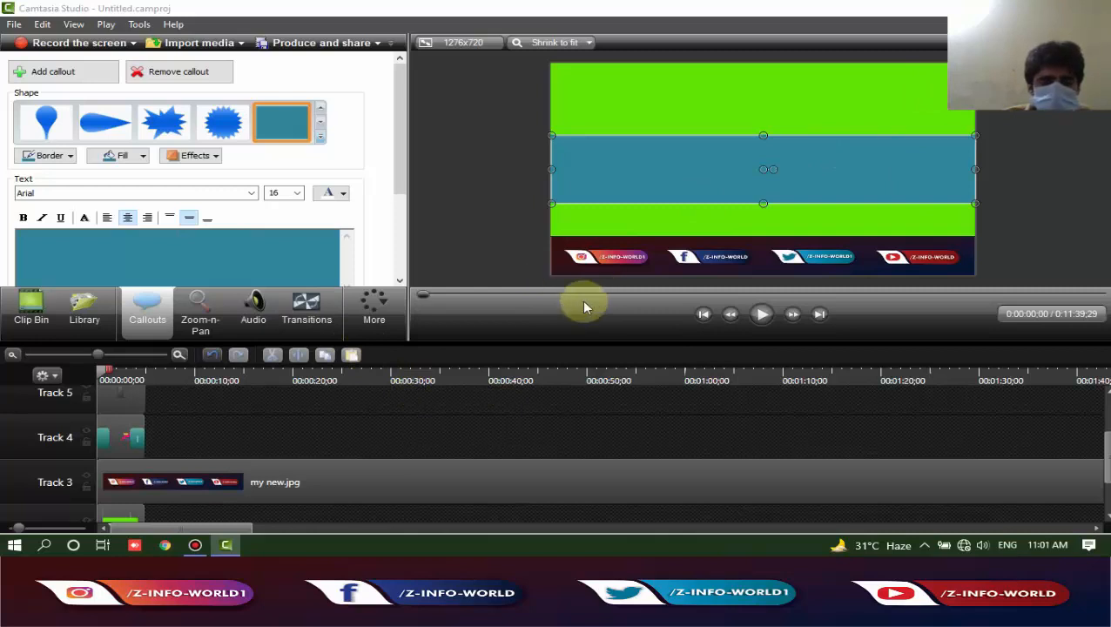
type("How")
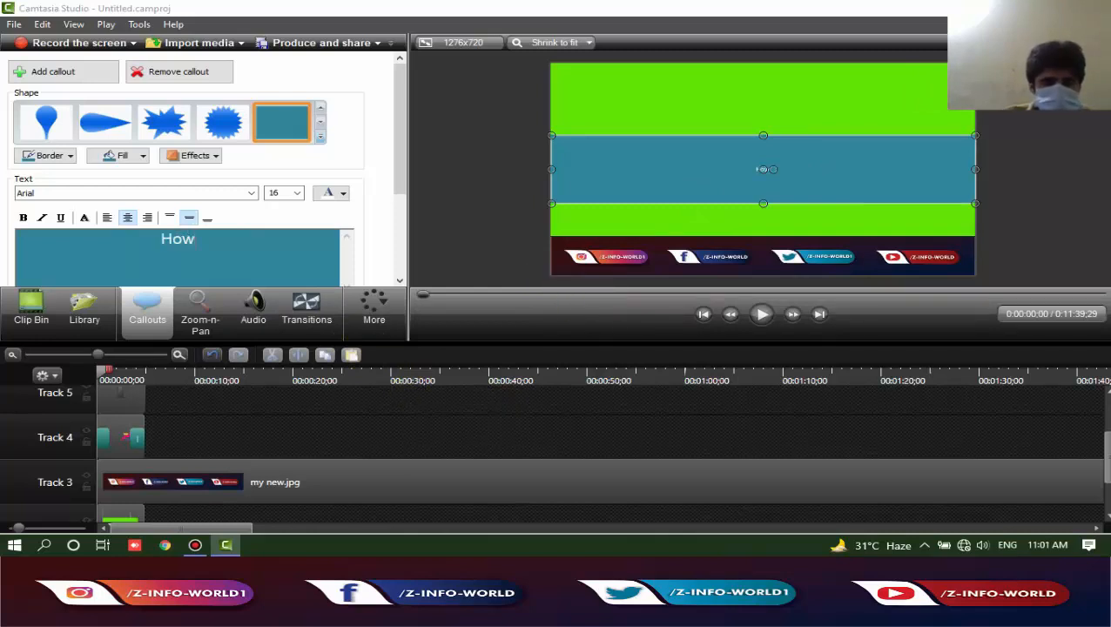
type(" To")
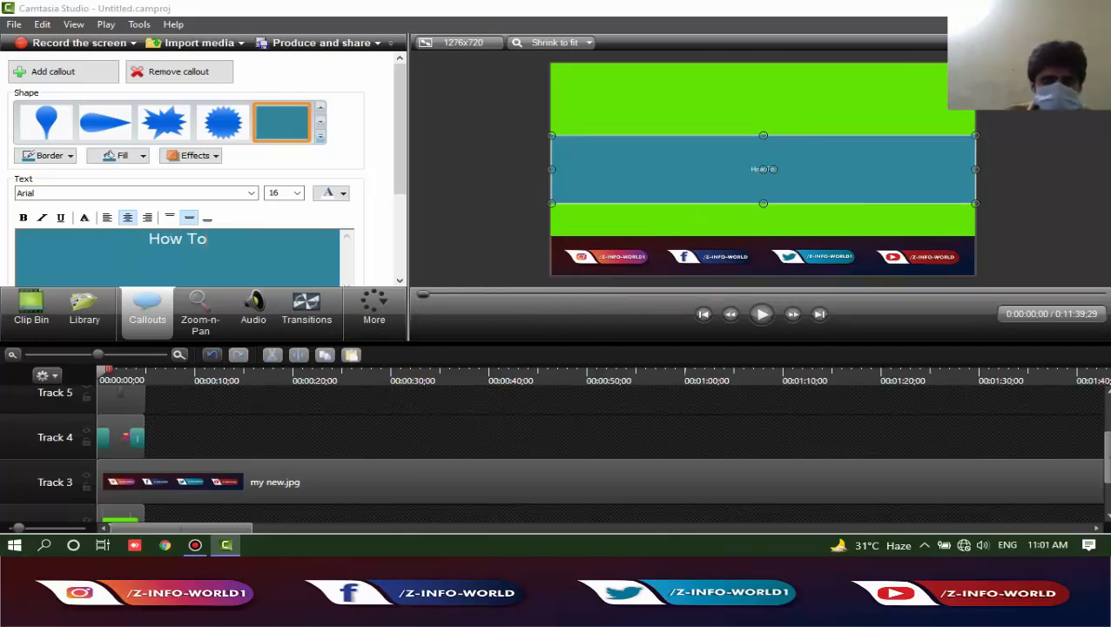
Check the bandicam recording and the "new vidt tmb001" thumbnail from the desktop for the video's topic, and return to Camtasia Studio
key("super+d")
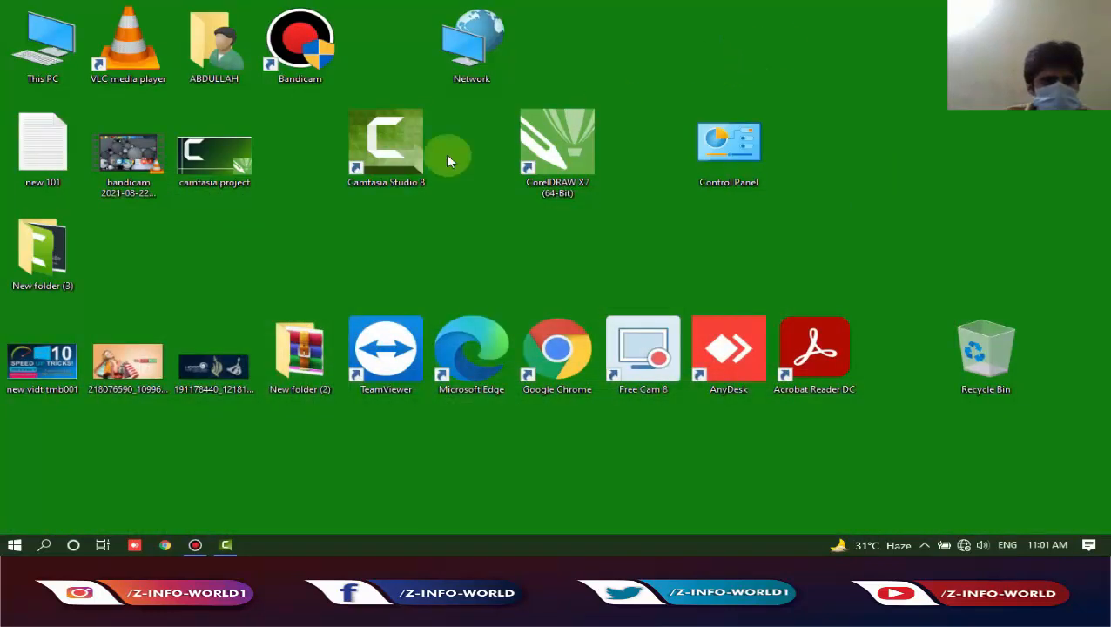
left_click(137, 155)
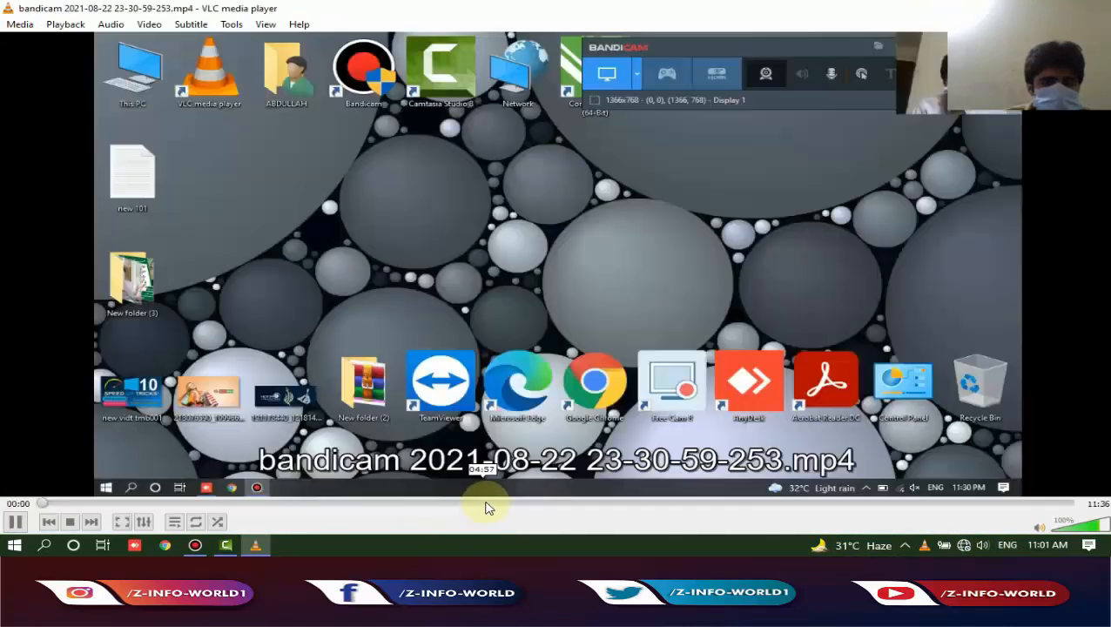
left_click_drag(487, 508, 642, 503)
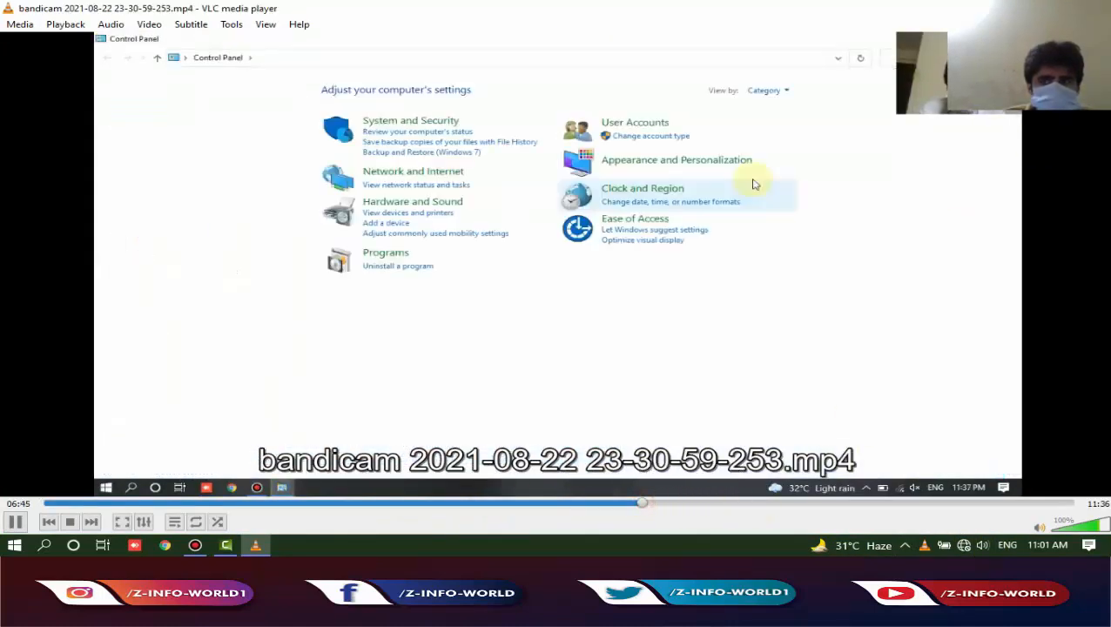
left_click(1094, 9)
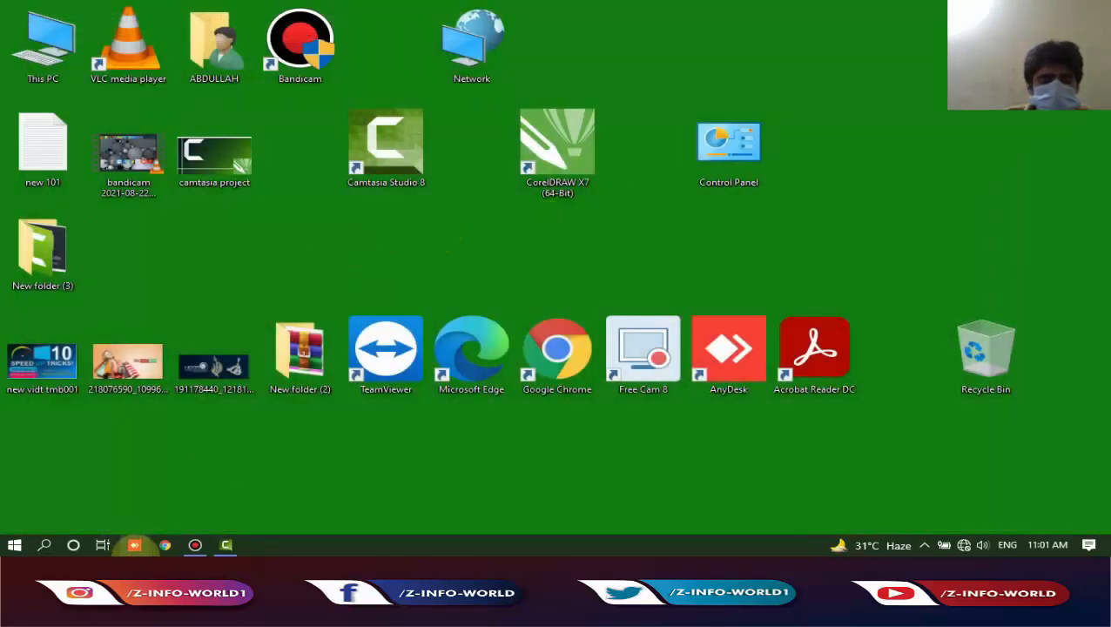
double_click(48, 373)
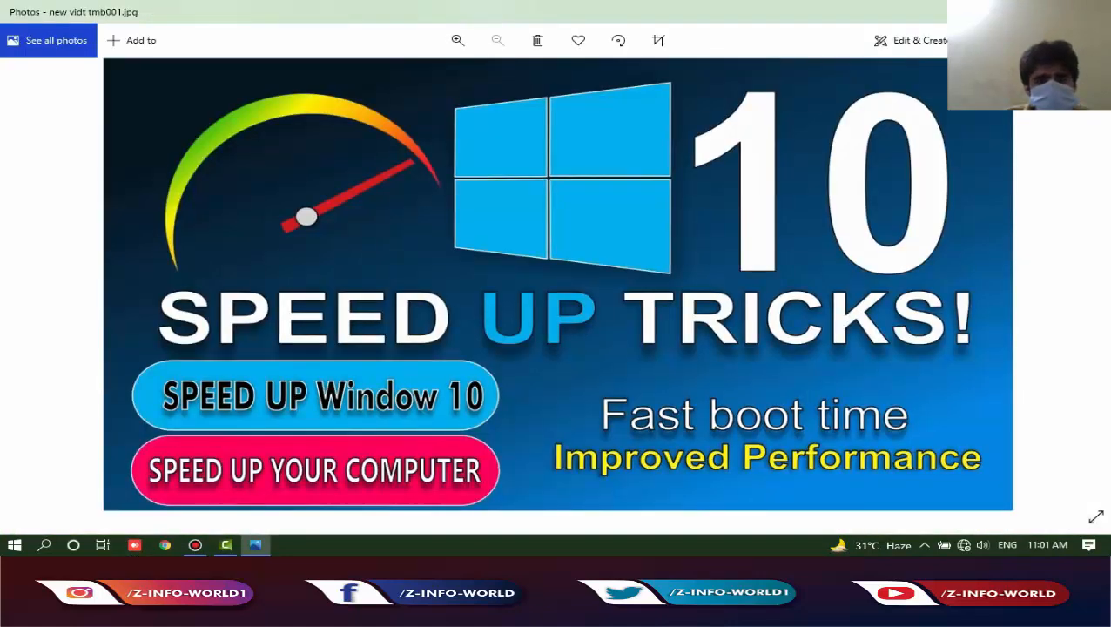
left_click(1091, 12)
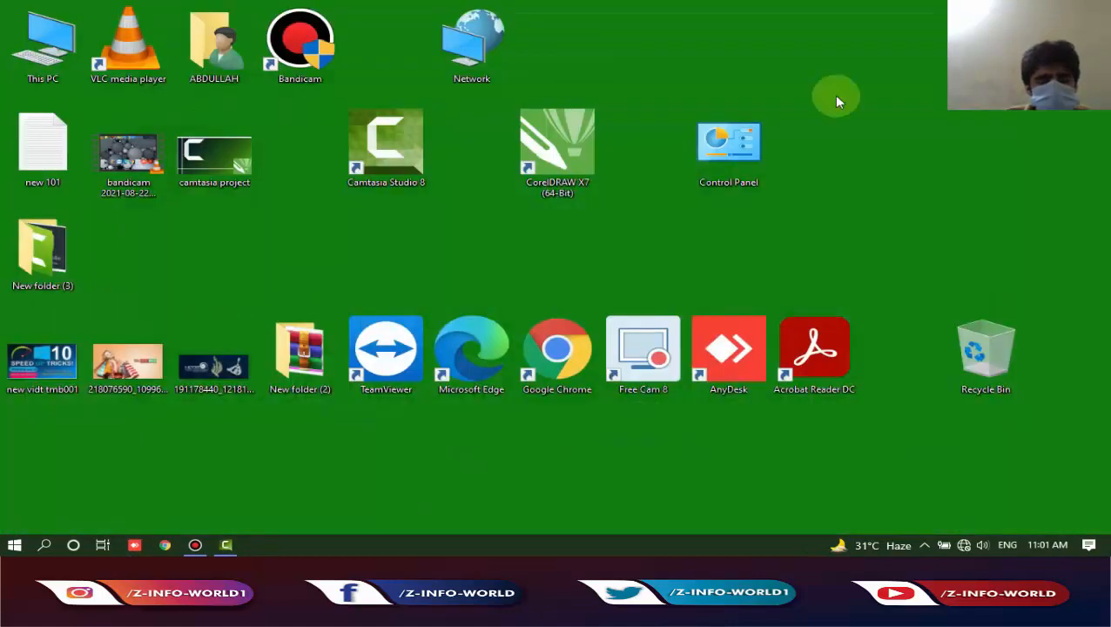
left_click(228, 545)
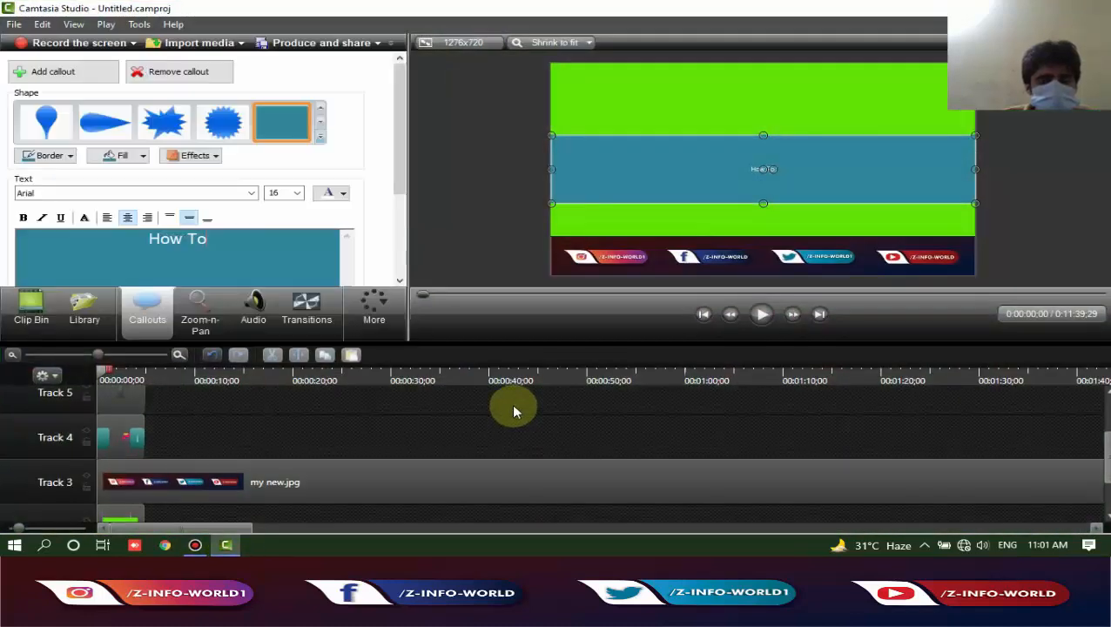
Complete the callout text so it reads "How To Speed Up Your Computer"
left_click(252, 268)
type("S")
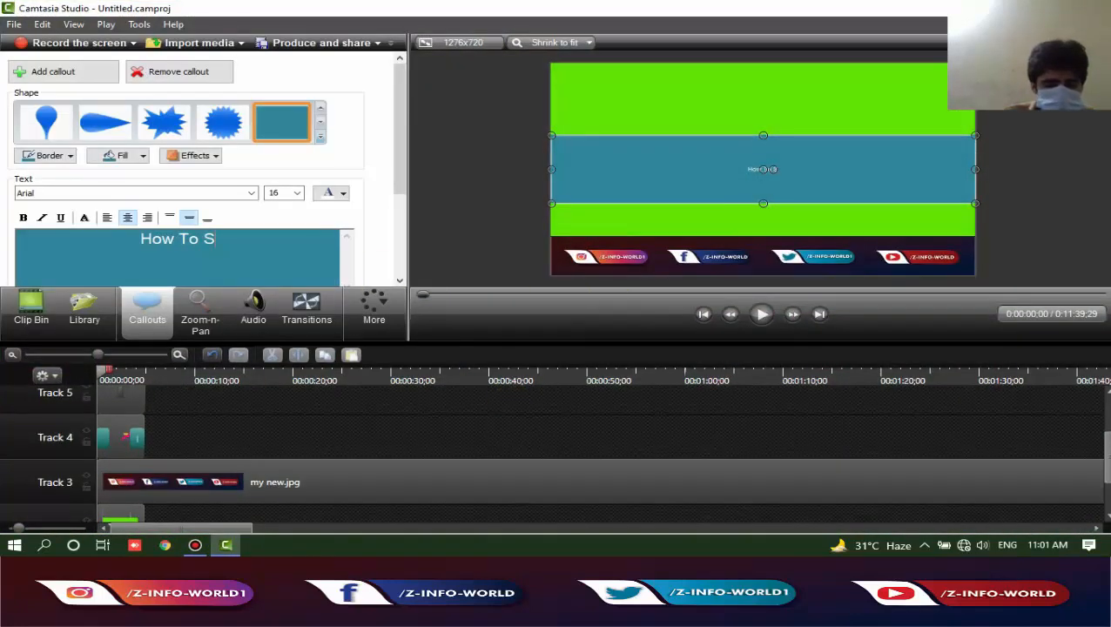
type("peed")
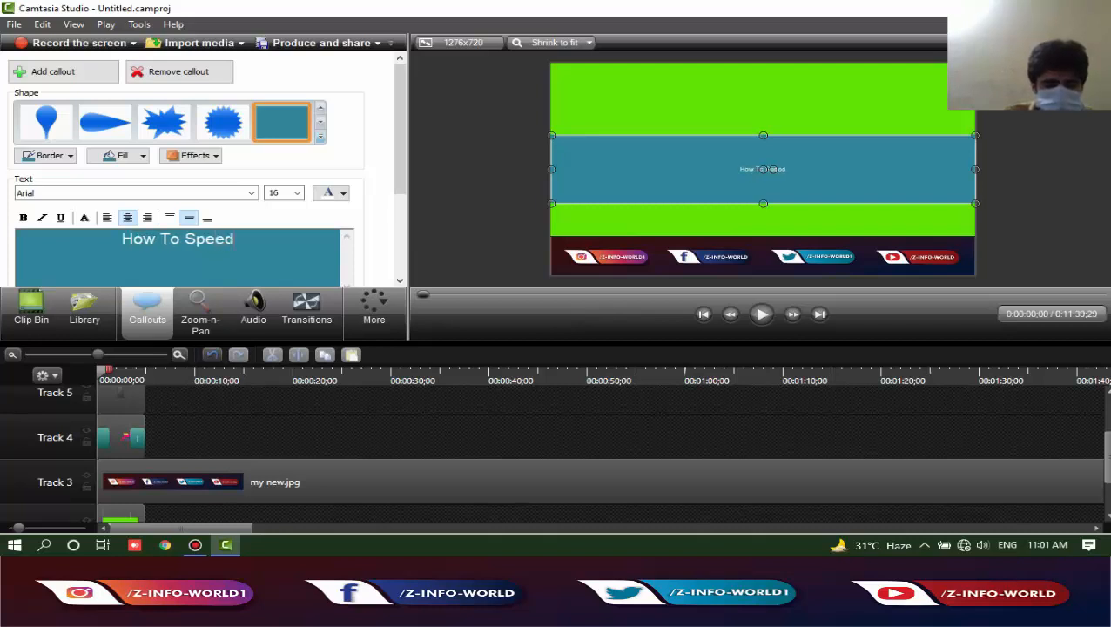
type(" Up Yo")
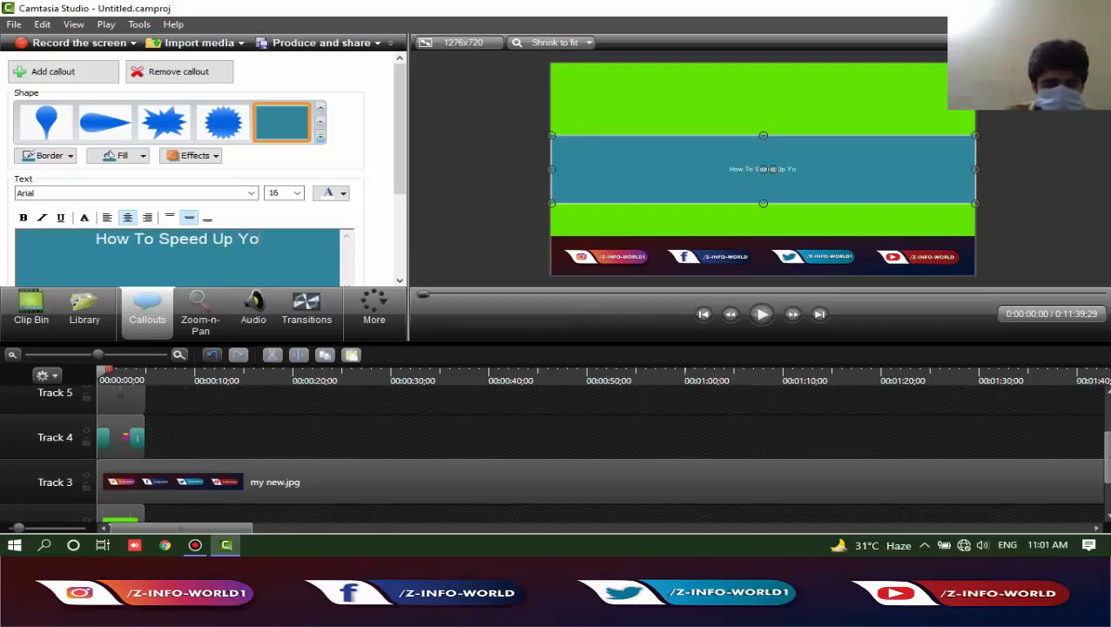
type("ur")
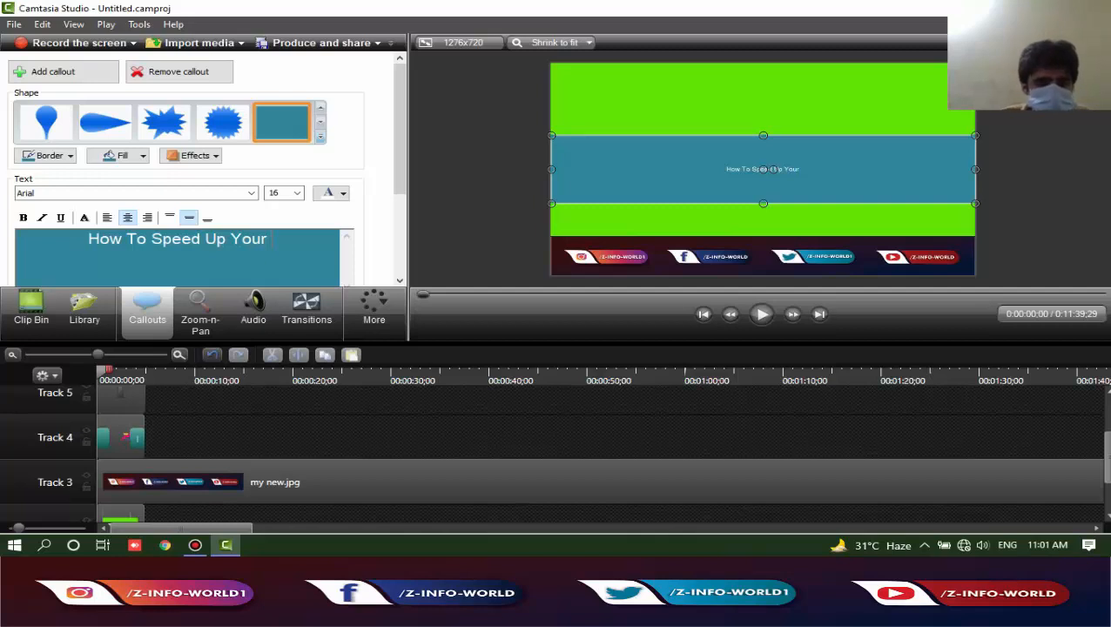
type("Co")
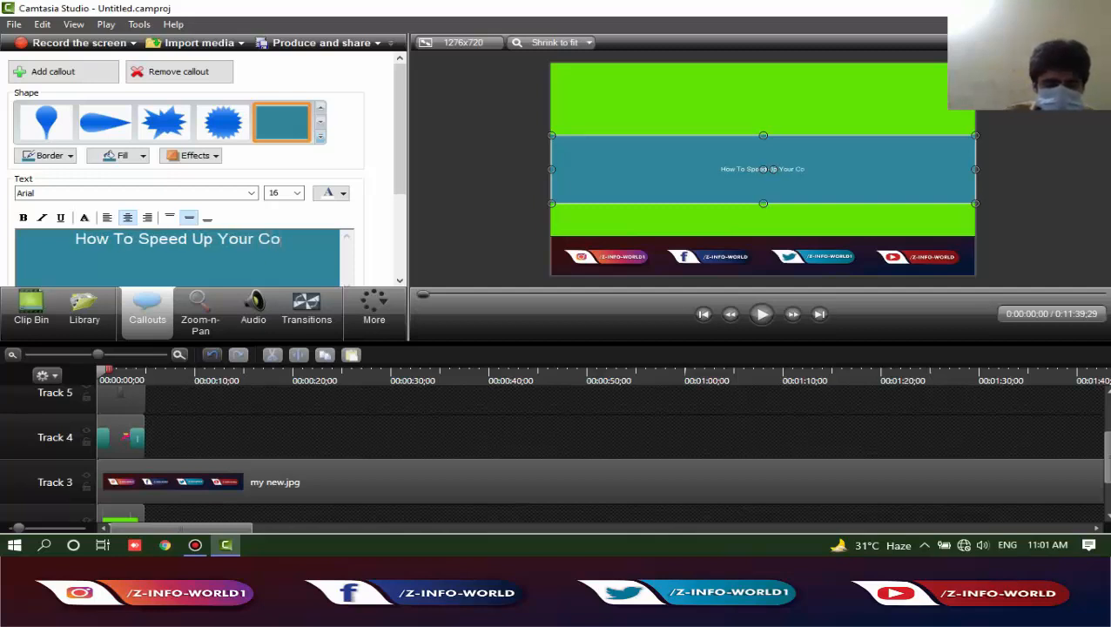
type("mputer")
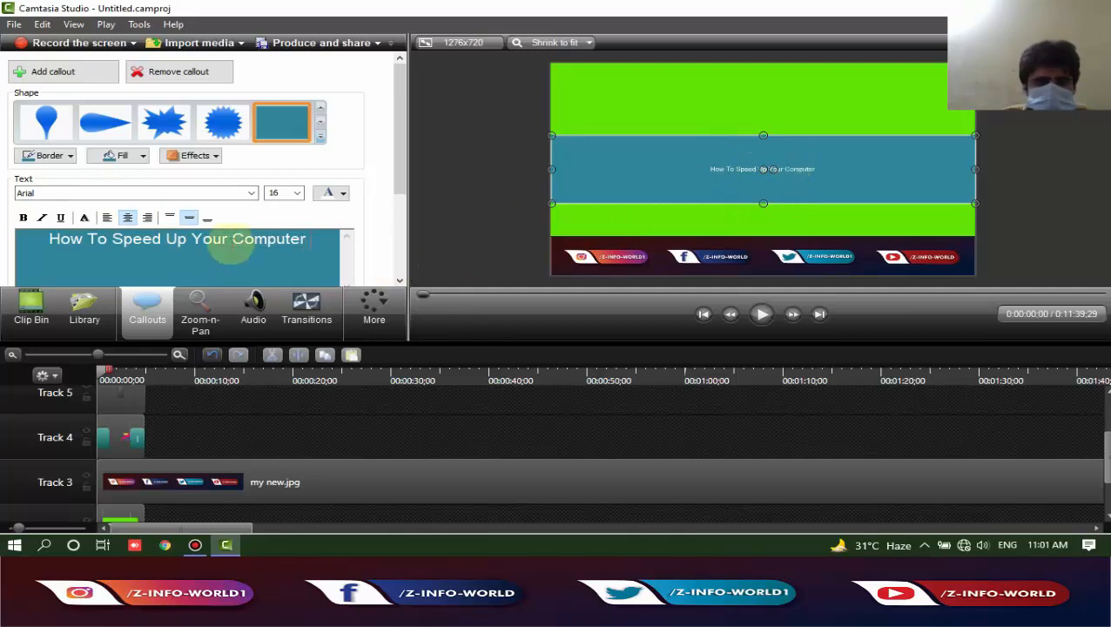
Set the font size of the entire callout title to 48
left_click_drag(307, 241, 35, 261)
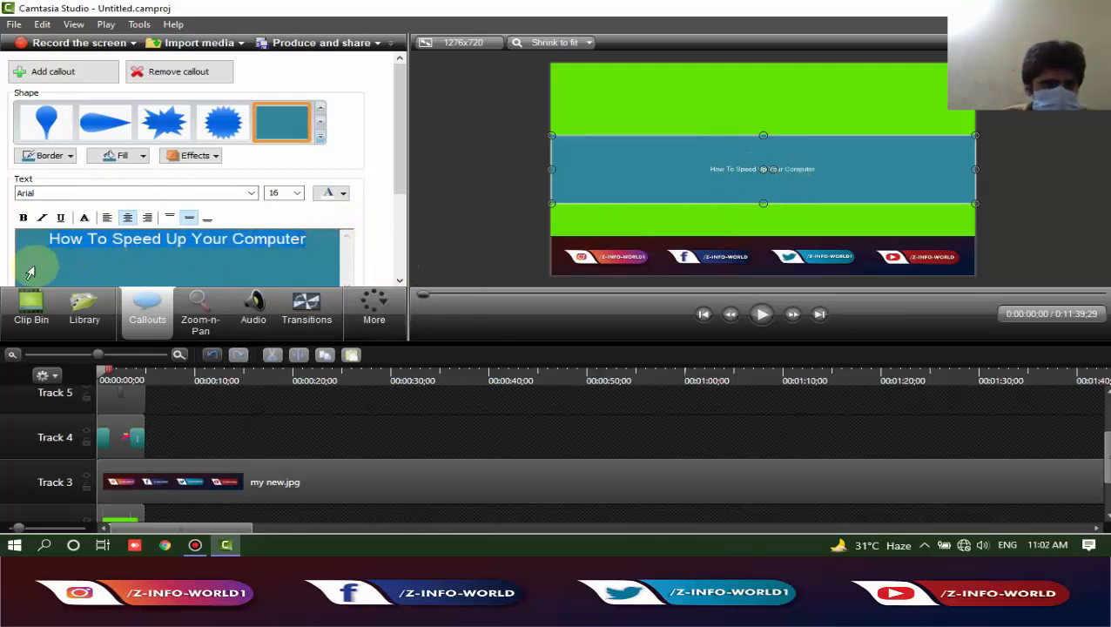
left_click(297, 194)
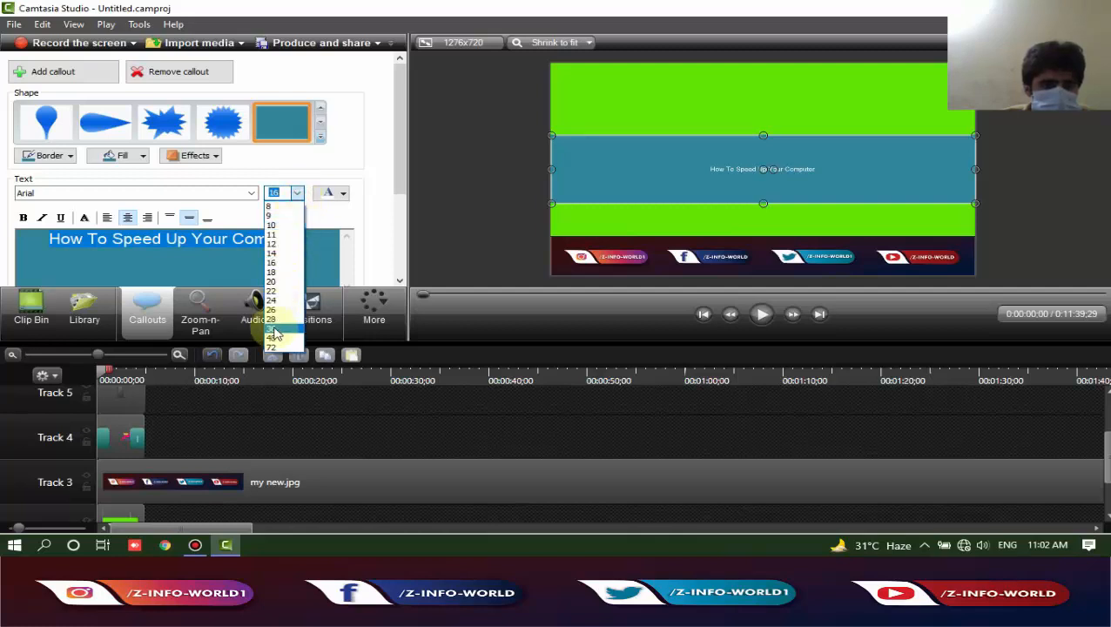
left_click(276, 338)
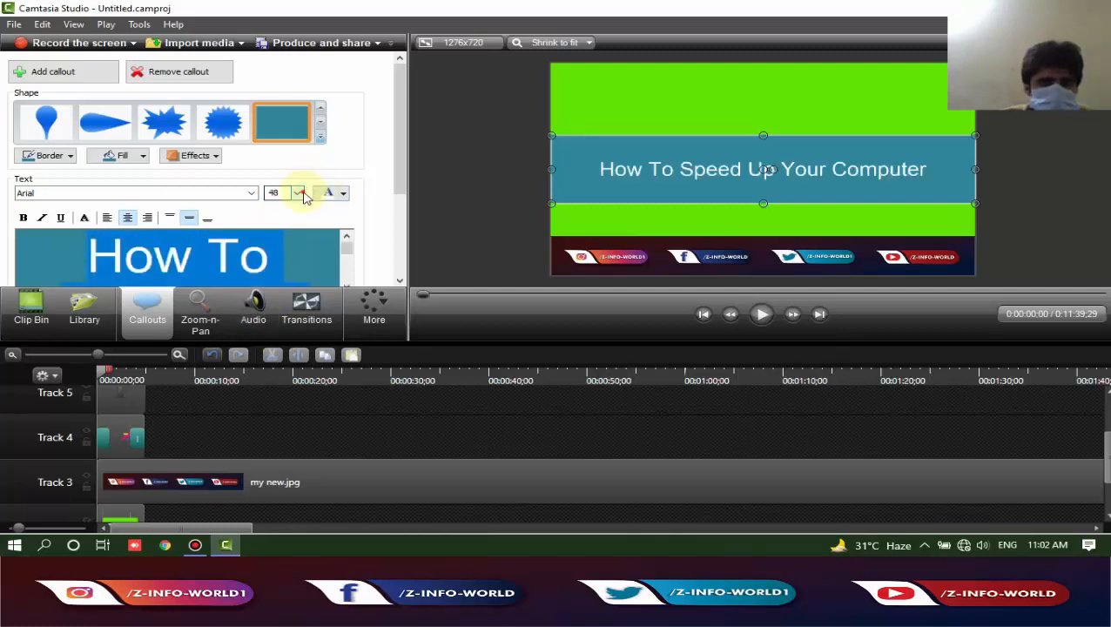
Set the title's font size to 72 and resize the callout into a thin single-line strip extending past the video's right edge
left_click(298, 193)
left_click(277, 347)
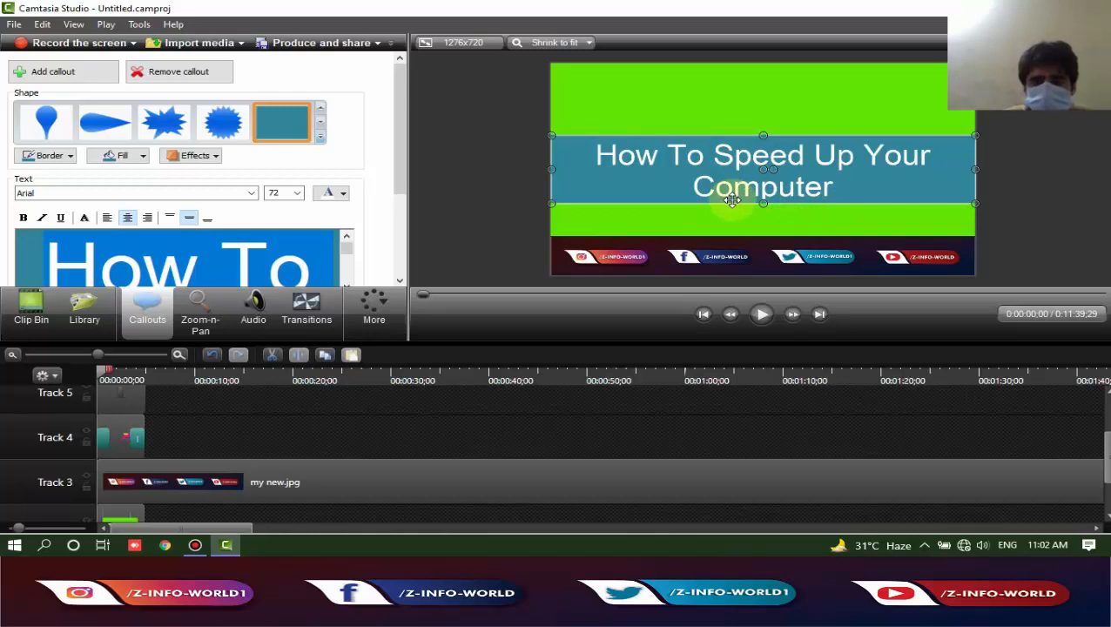
left_click_drag(650, 182, 801, 181)
left_click_drag(707, 175, 535, 179)
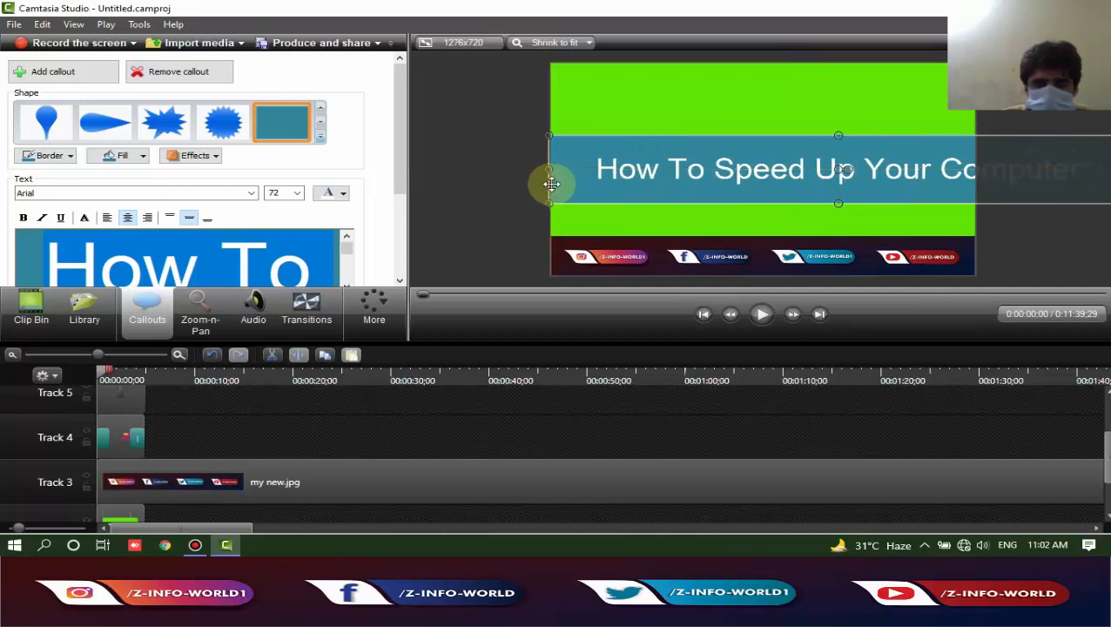
left_click_drag(692, 188, 699, 188)
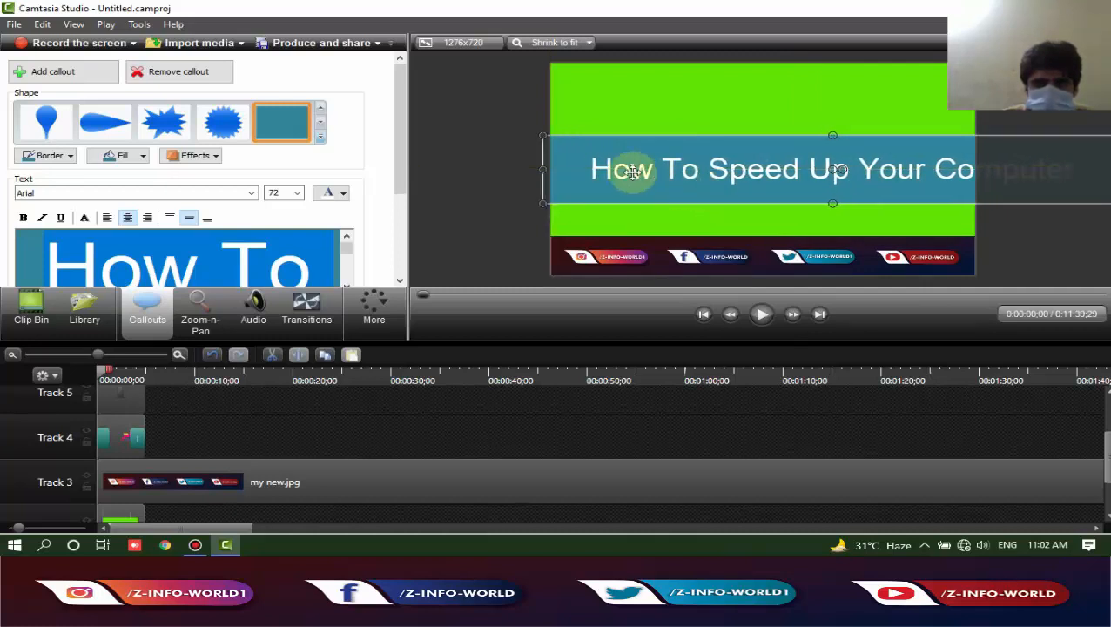
mouse_move(545, 170)
left_mouse_down()
mouse_move(568, 169)
mouse_move(557, 171)
left_mouse_up()
left_click_drag(841, 204, 834, 175)
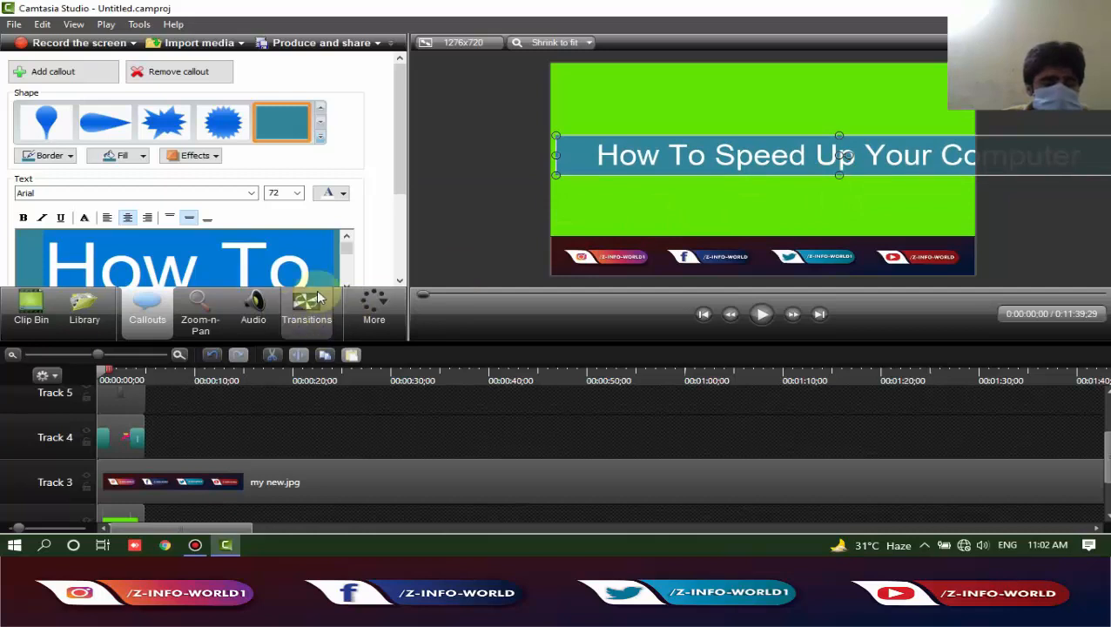
Add a shadow to the title text and change the callout's fill color to dark red
left_click(86, 220)
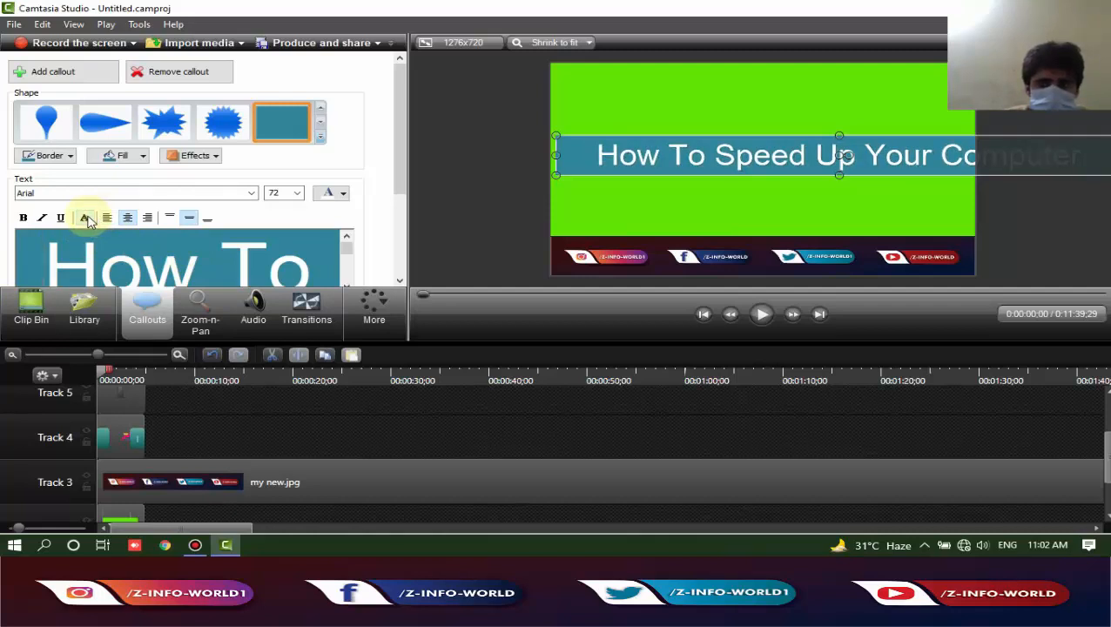
left_click(88, 217)
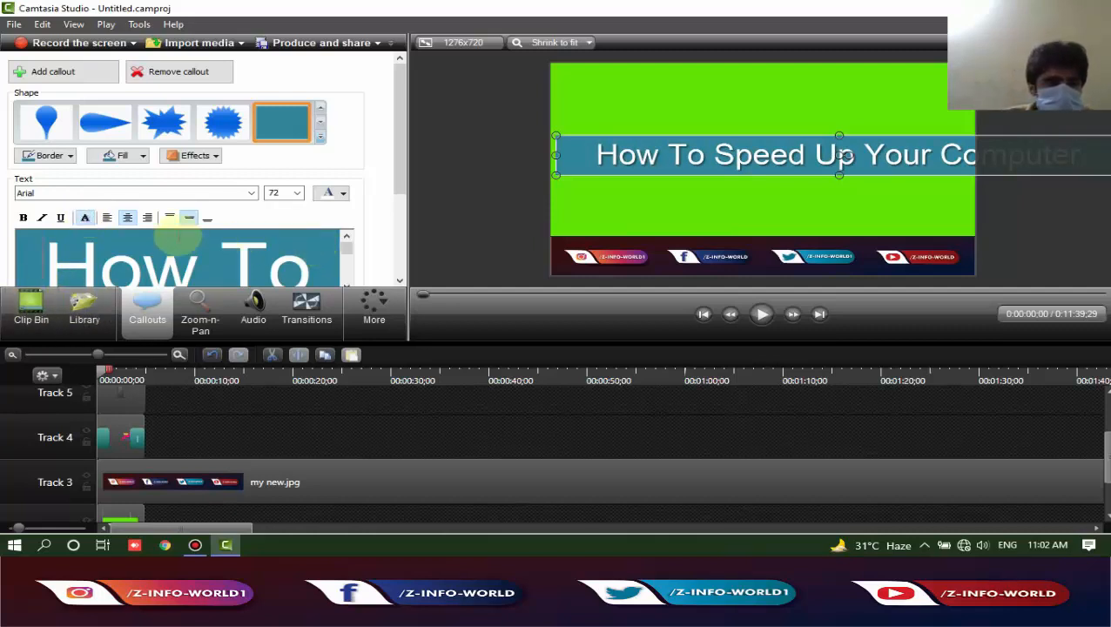
triple_click(277, 264)
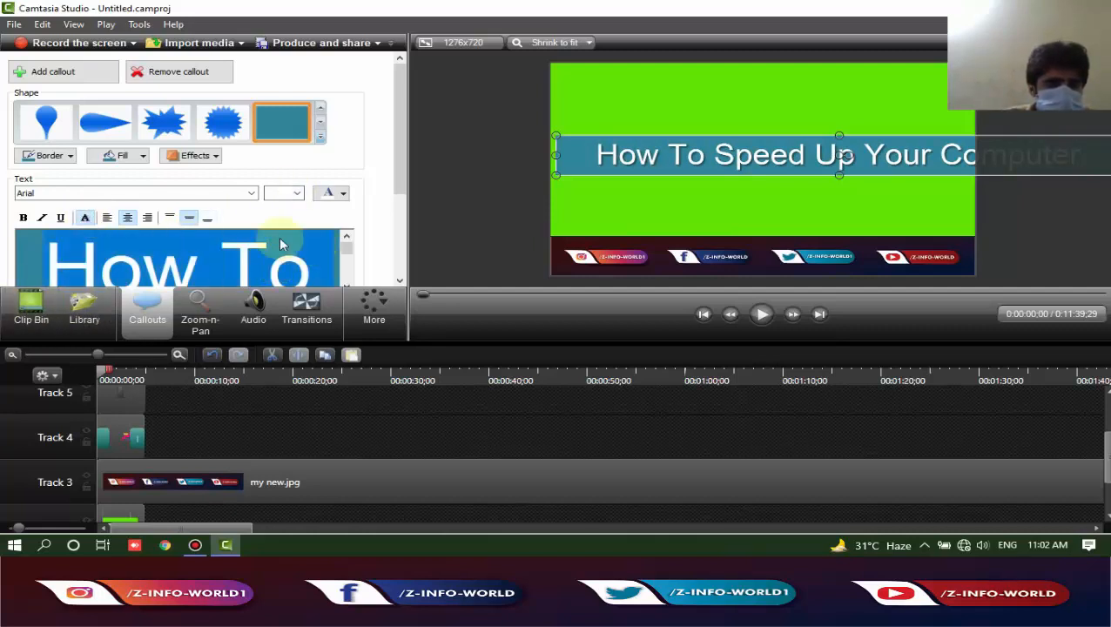
left_click(143, 156)
left_click(124, 190)
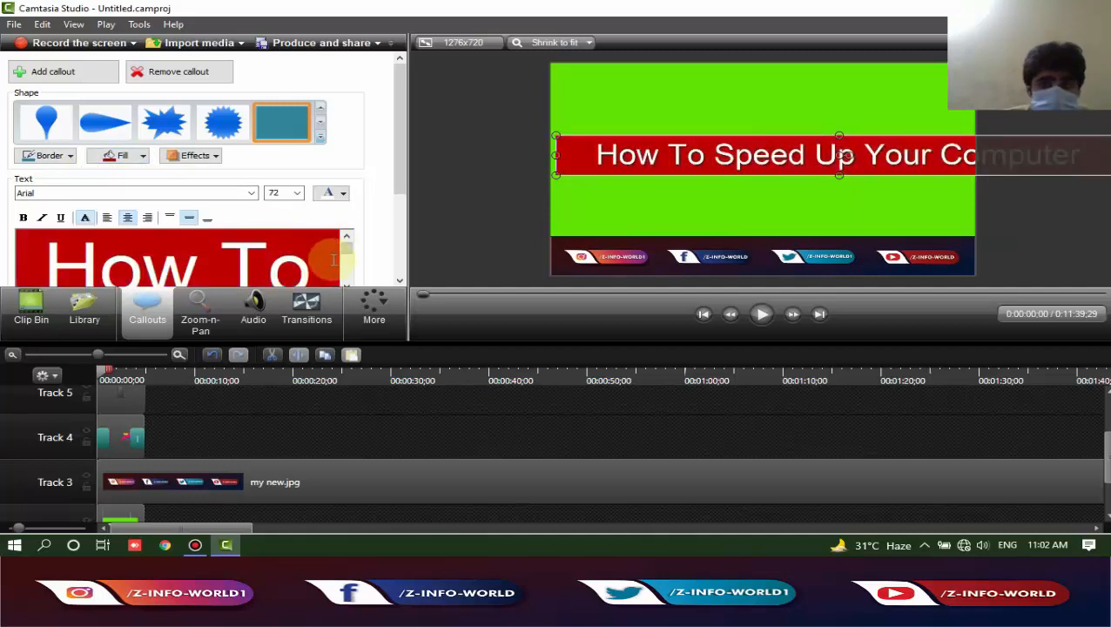
left_click(142, 157)
left_click(142, 159)
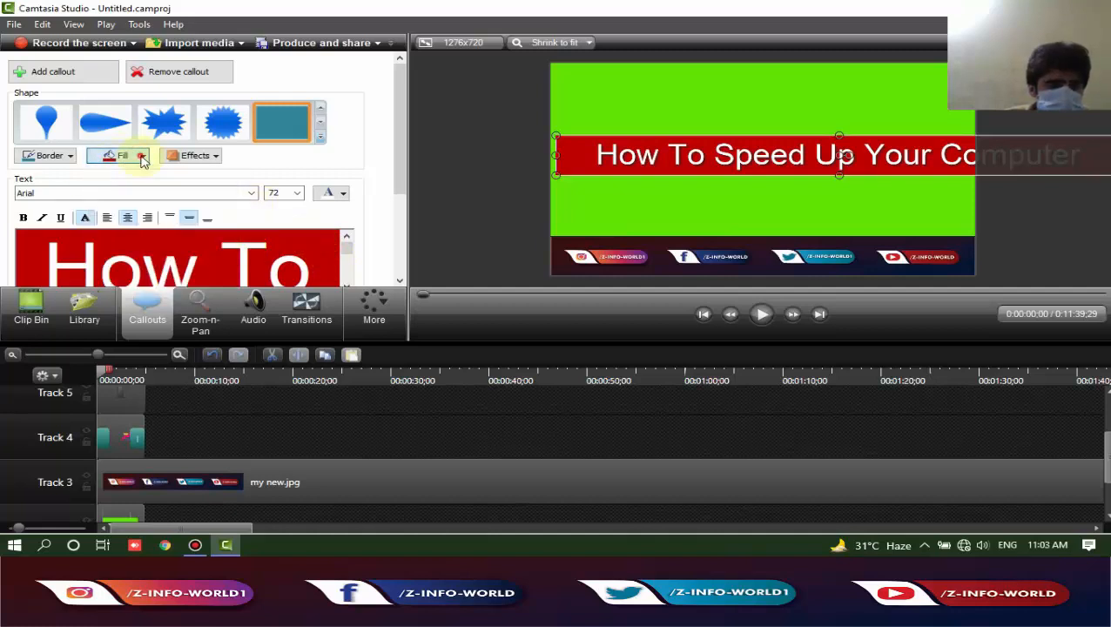
Select the entire callout title and change its text color to yellow
left_click(344, 193)
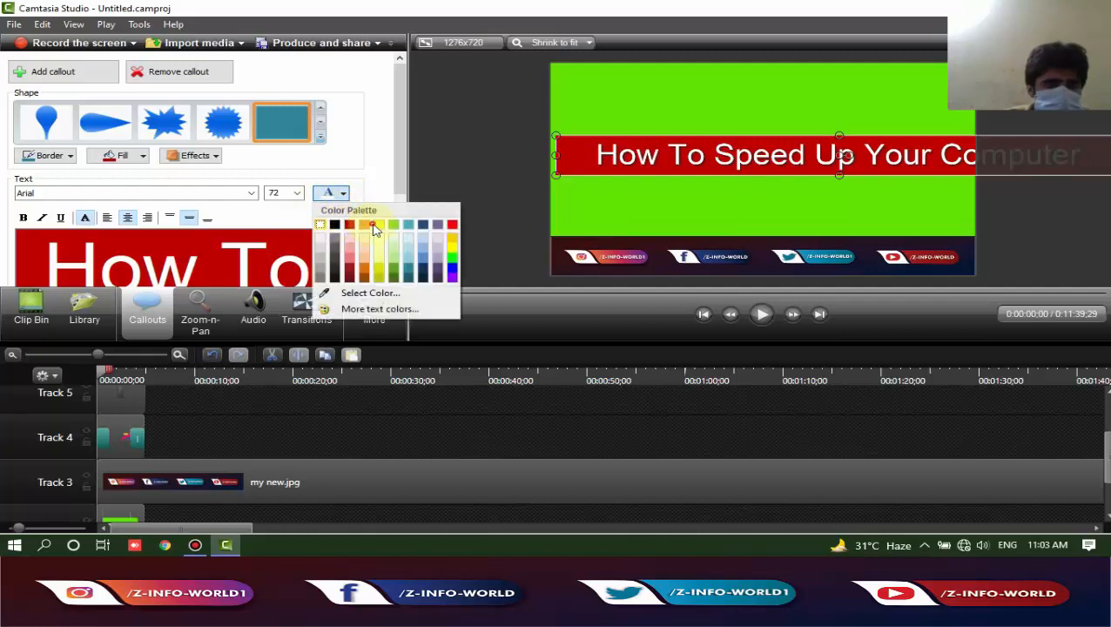
left_click(373, 226)
triple_click(257, 270)
left_click(344, 194)
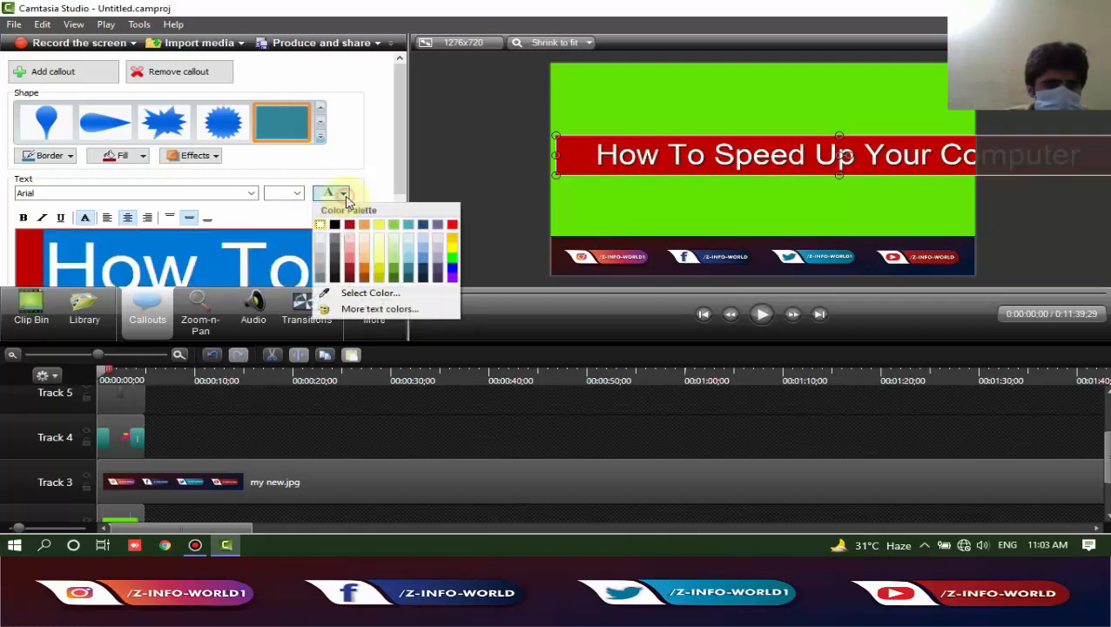
left_click(378, 227)
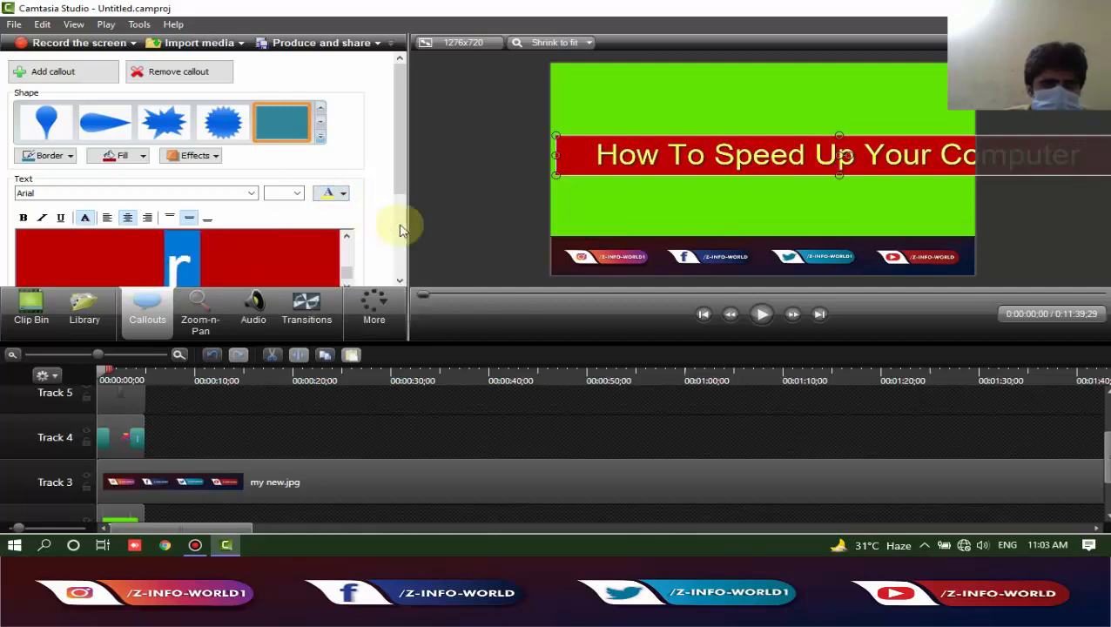
left_click(261, 273)
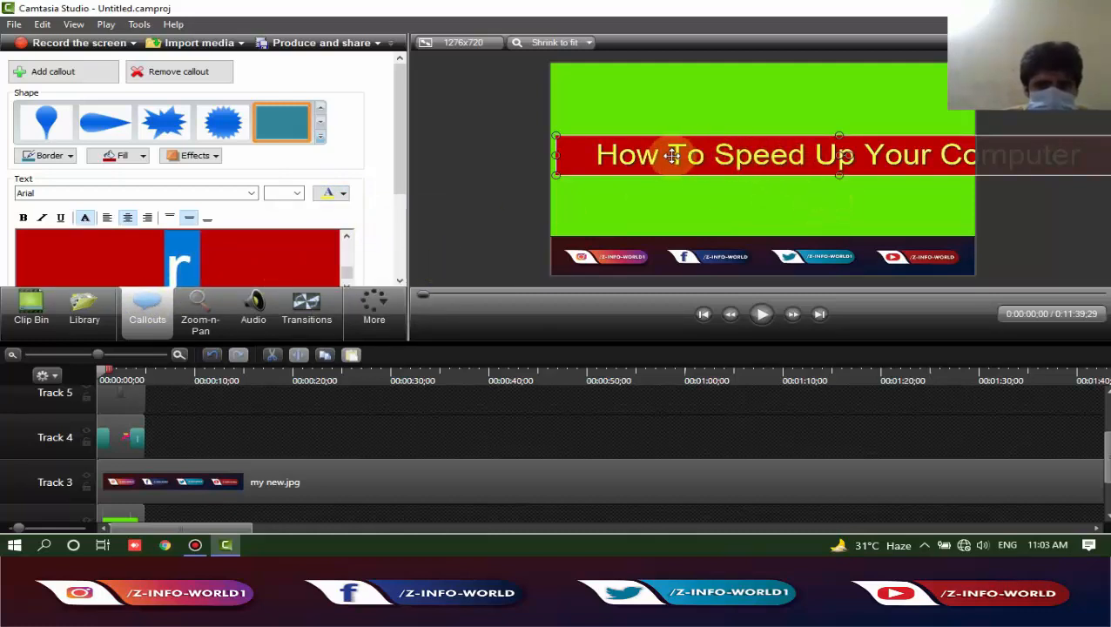
Change the font of the entire callout title to Arial Black
left_click(251, 267)
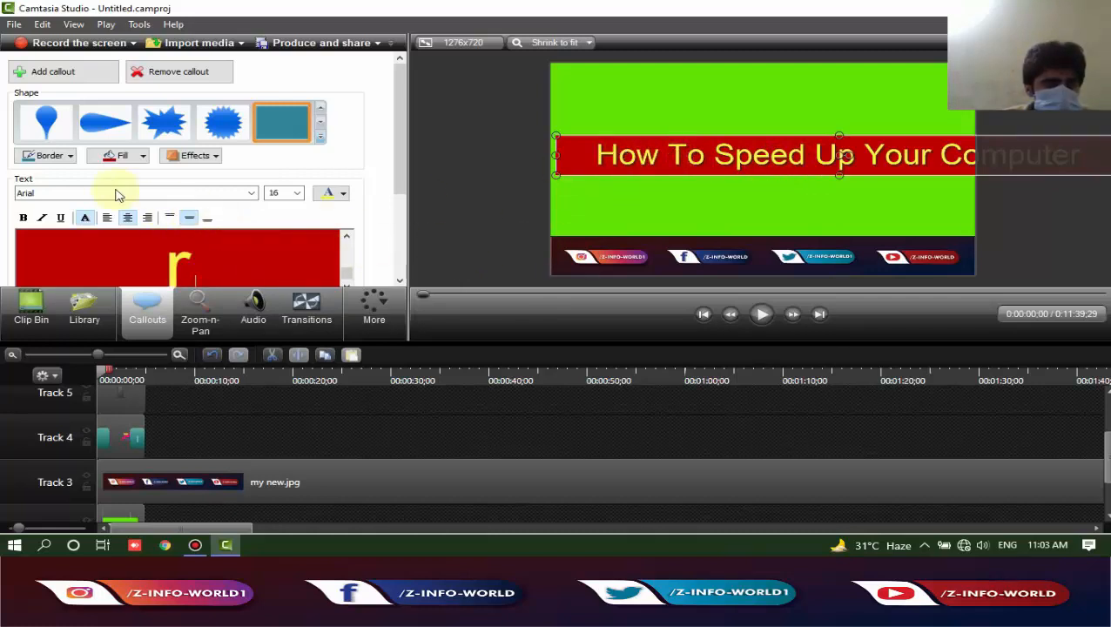
left_click(253, 192)
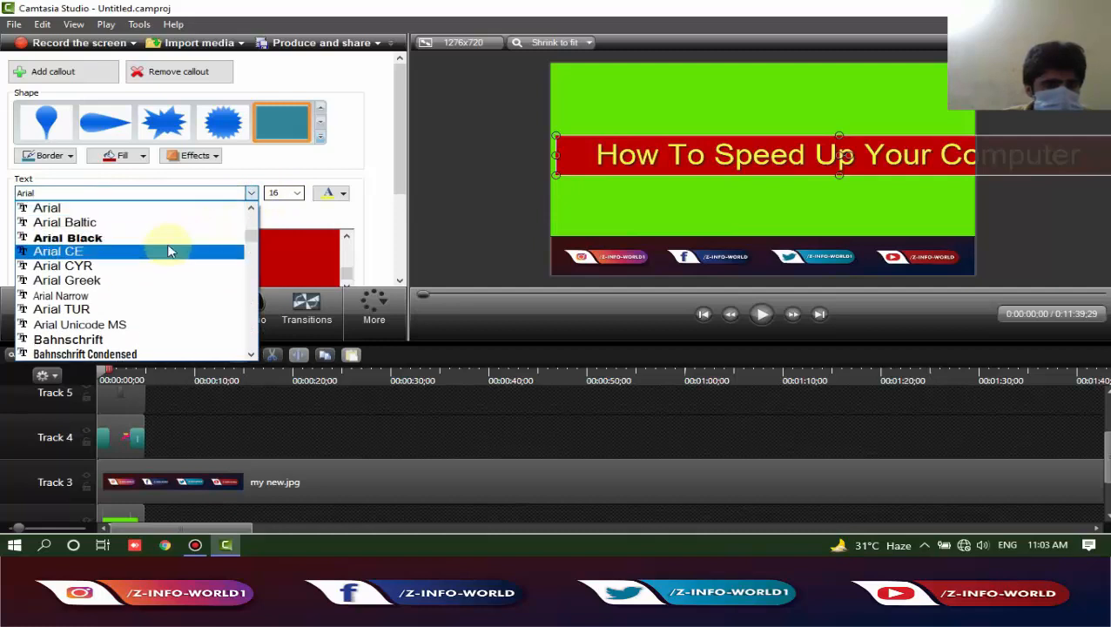
left_click(139, 243)
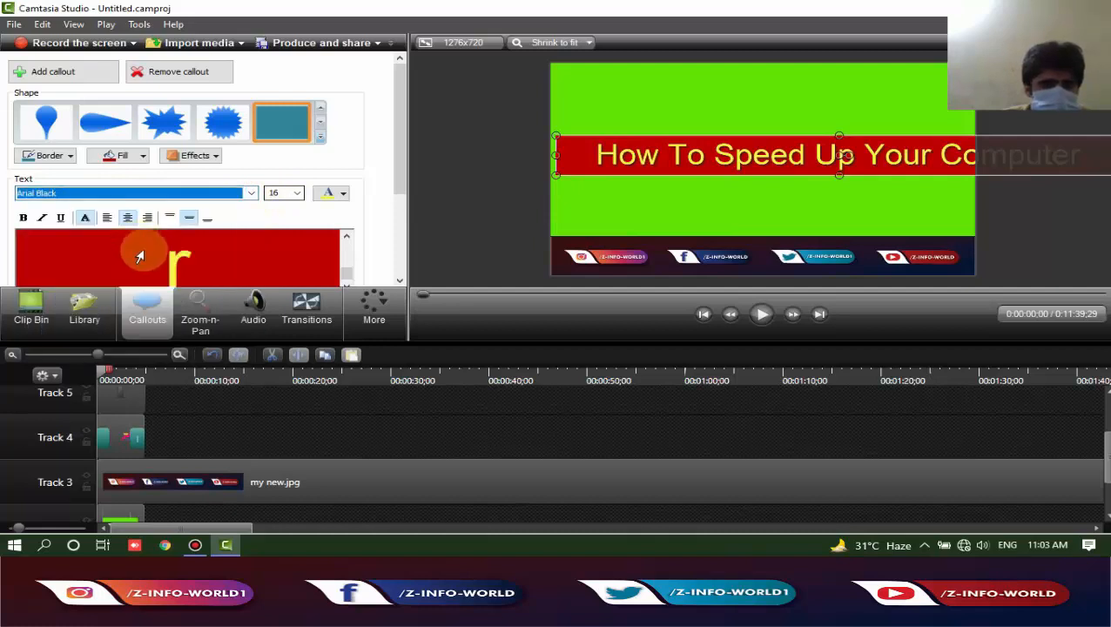
left_click_drag(139, 256, 154, 269)
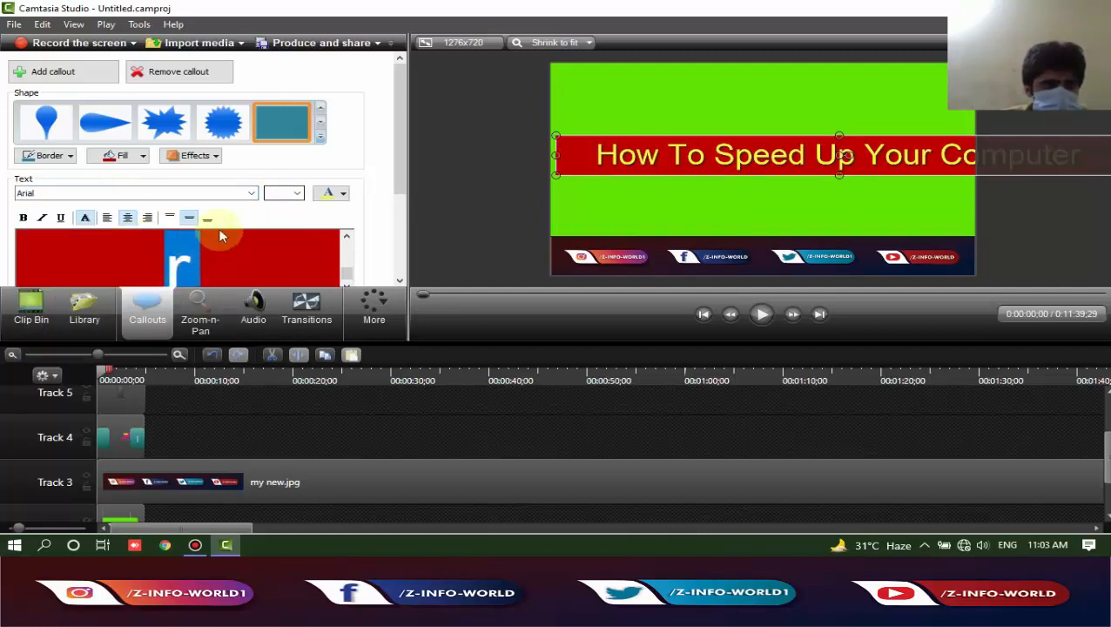
left_click(251, 194)
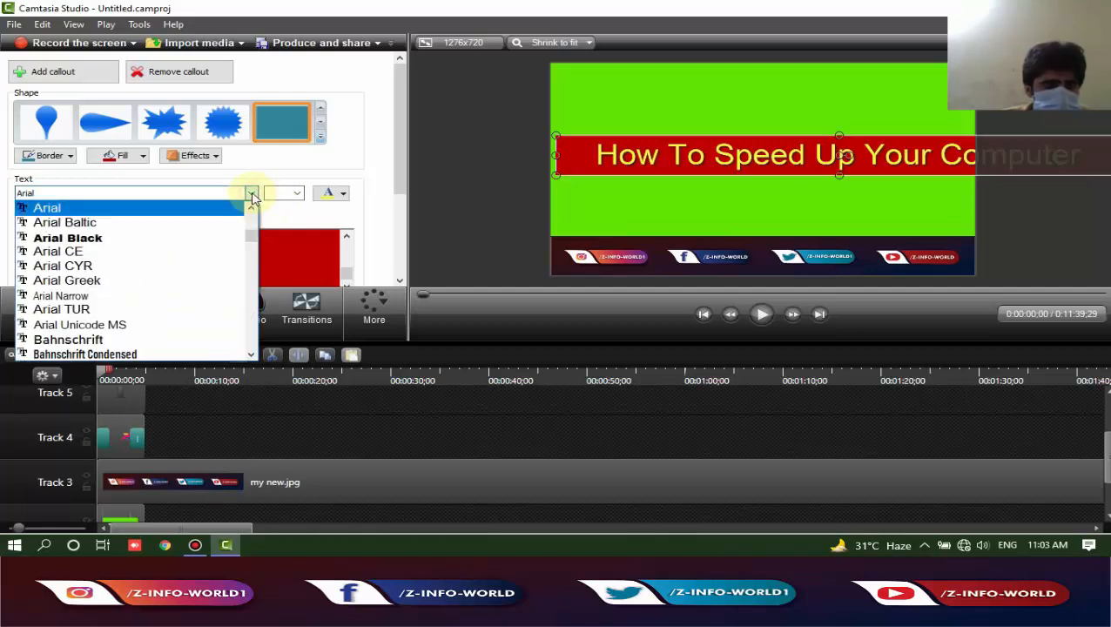
left_click(122, 240)
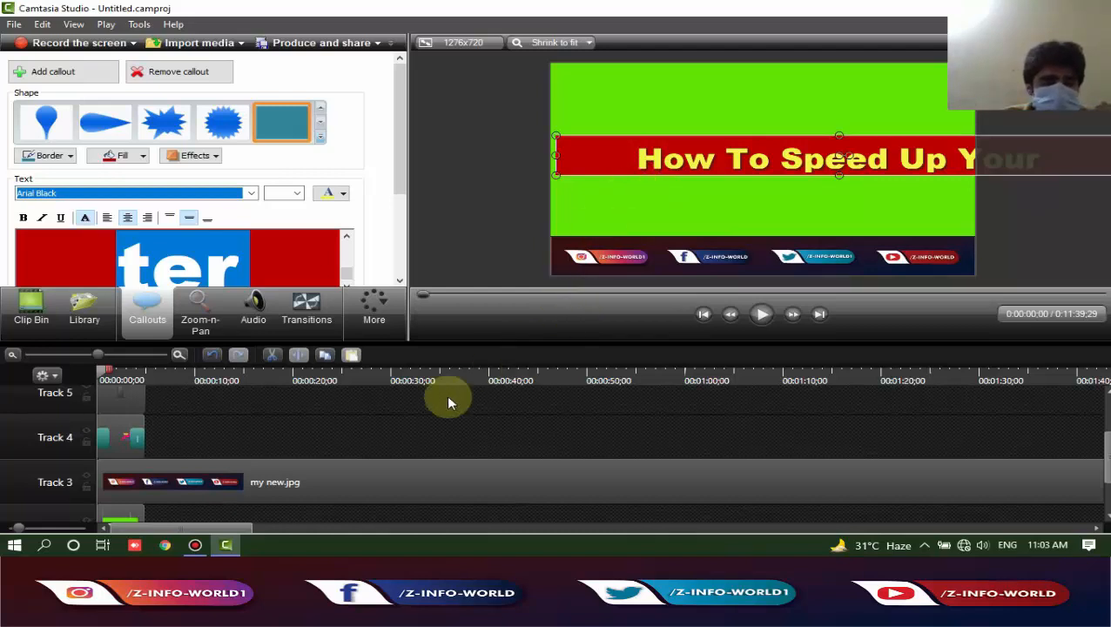
Preview the video past the intro and move the title callout on Track 6 to start at 0:00:12;27
scroll(399, 479, "up", 2)
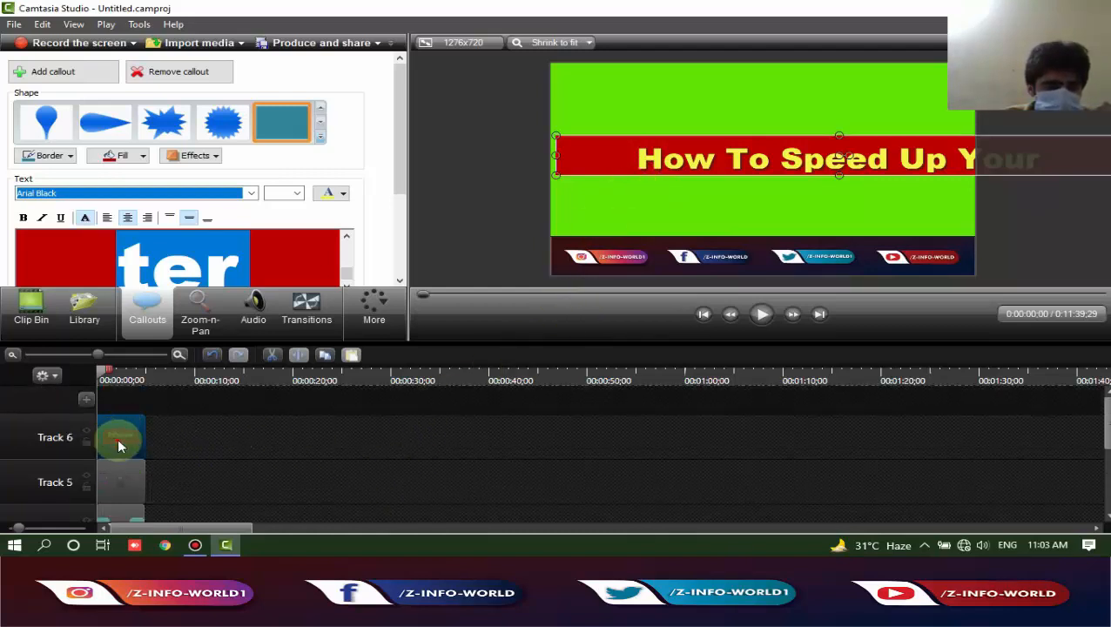
left_click_drag(117, 437, 396, 435)
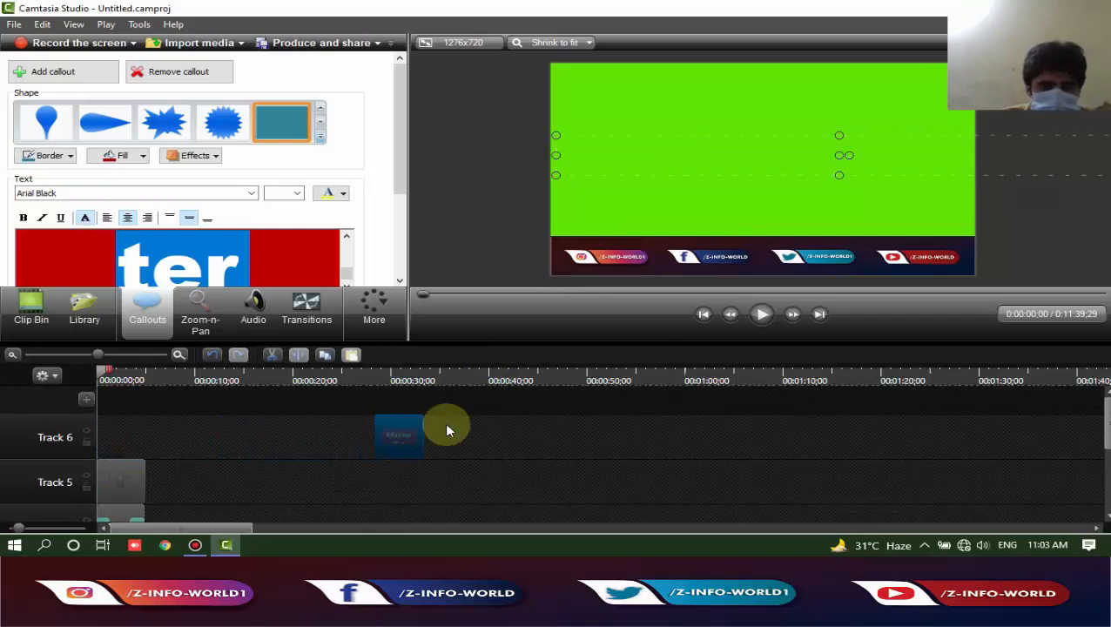
left_click(760, 315)
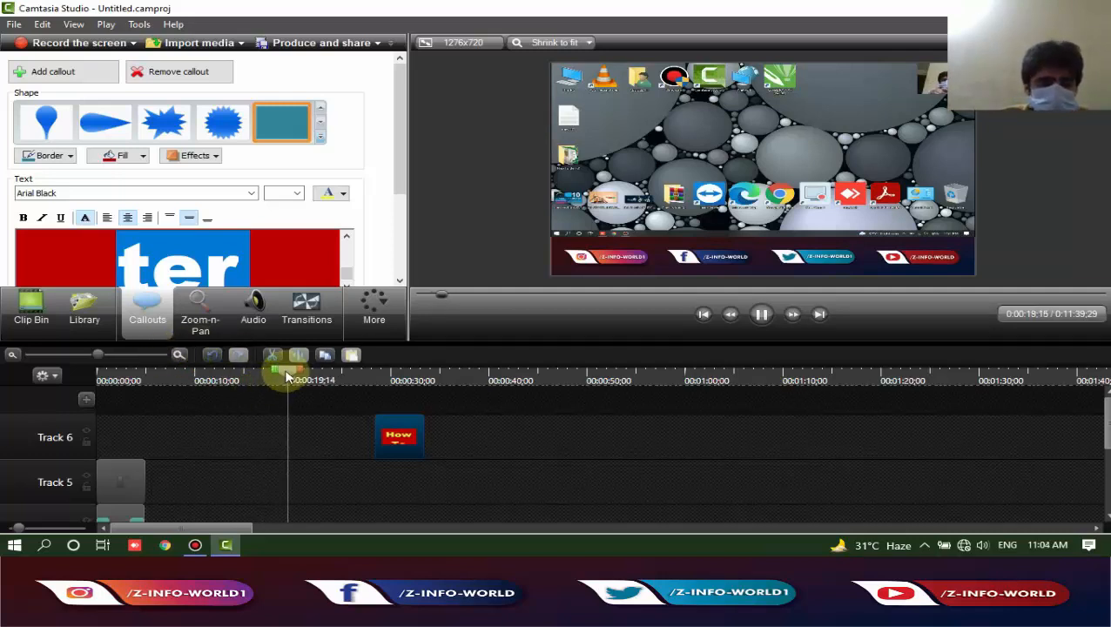
left_click_drag(285, 377, 222, 386)
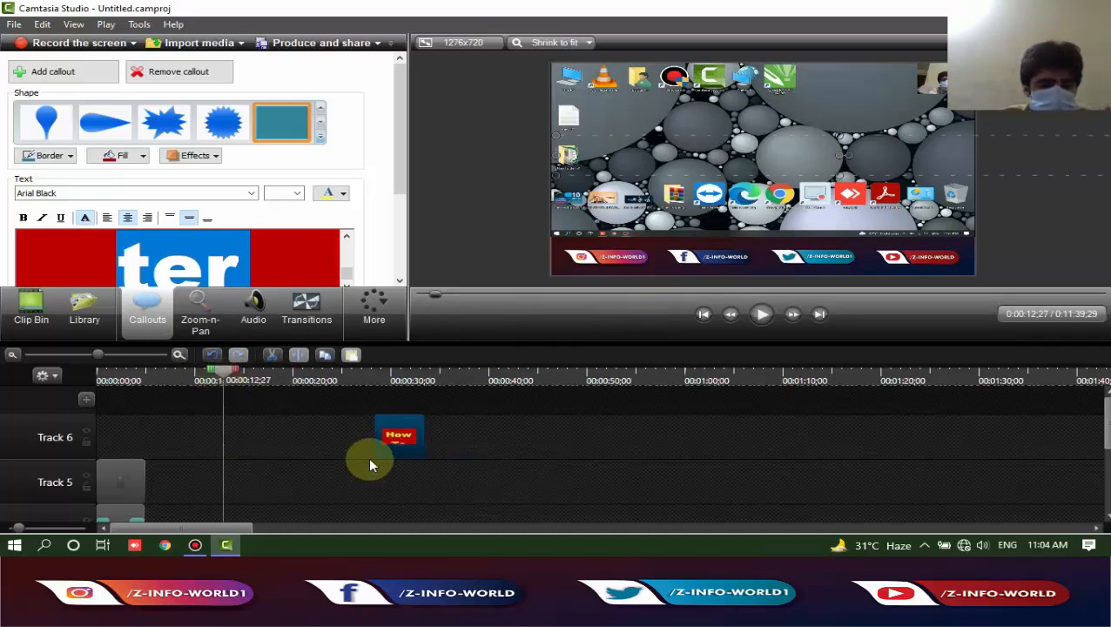
left_click_drag(402, 445, 258, 431)
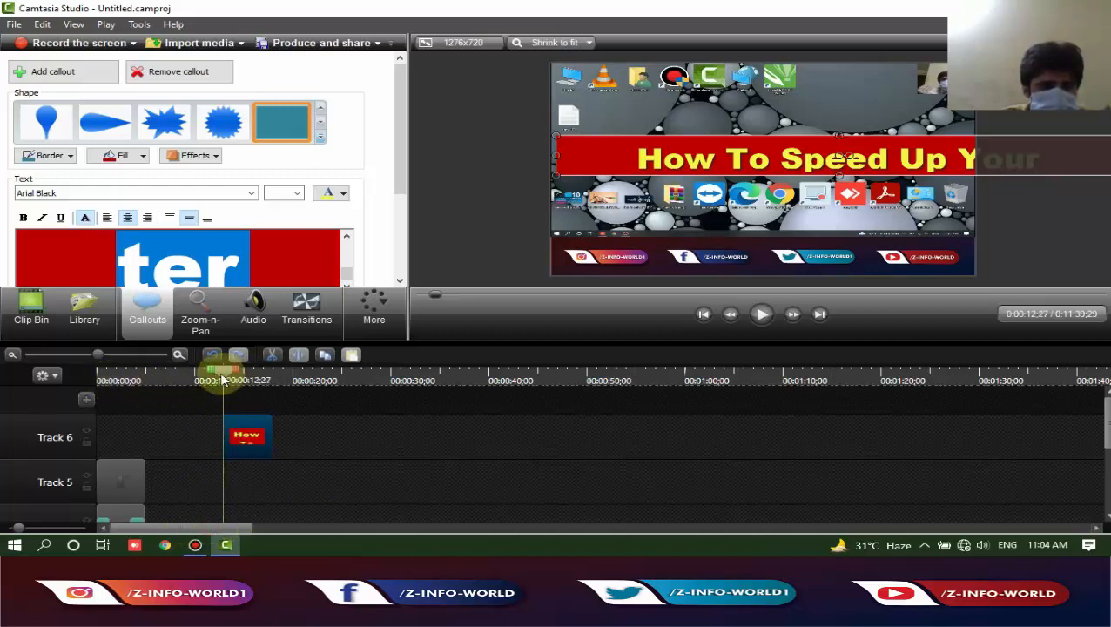
Move the title callout on Track 6 to start at 0:00:19;27
left_click_drag(234, 368, 320, 384)
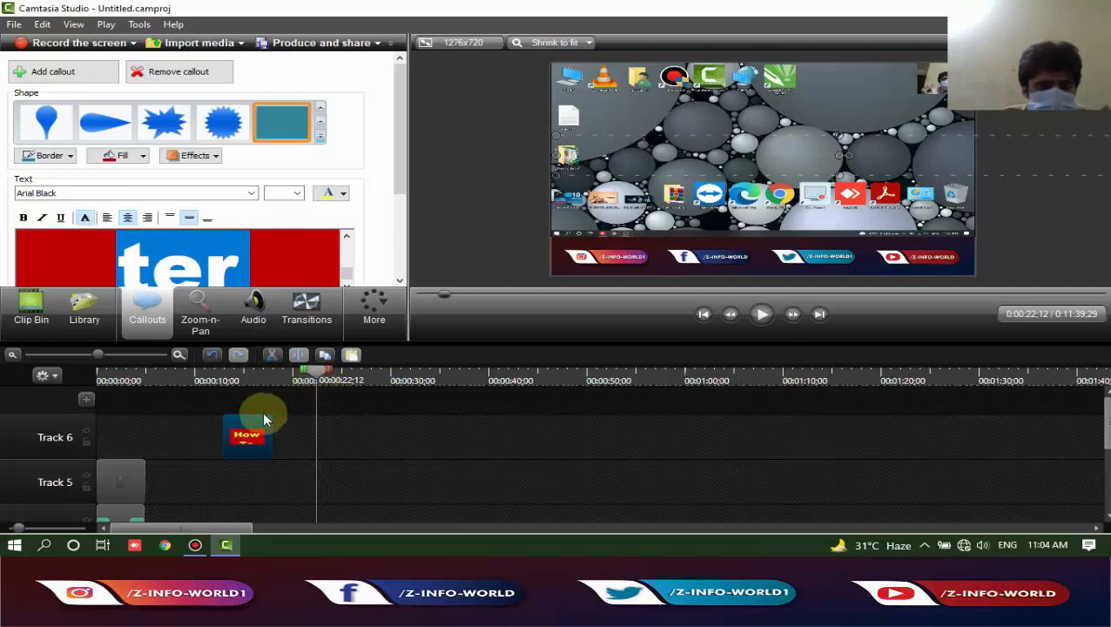
left_click(240, 435)
left_click_drag(240, 435, 259, 436)
mouse_move(315, 379)
left_mouse_down()
mouse_move(301, 377)
mouse_move(325, 366)
mouse_move(305, 379)
left_mouse_up()
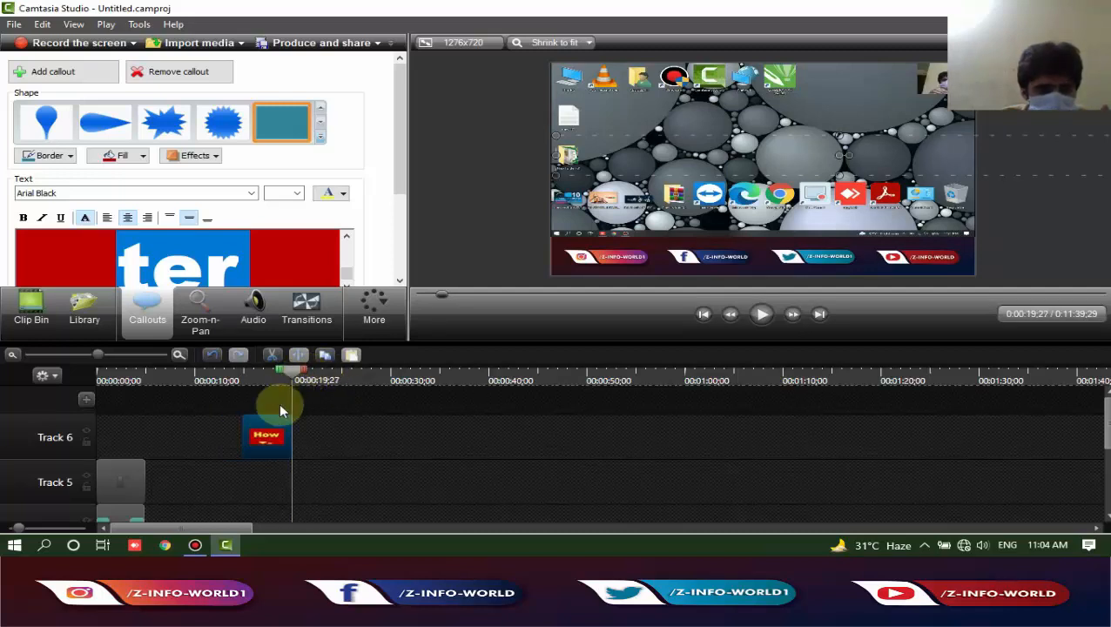
left_click_drag(266, 427, 312, 435)
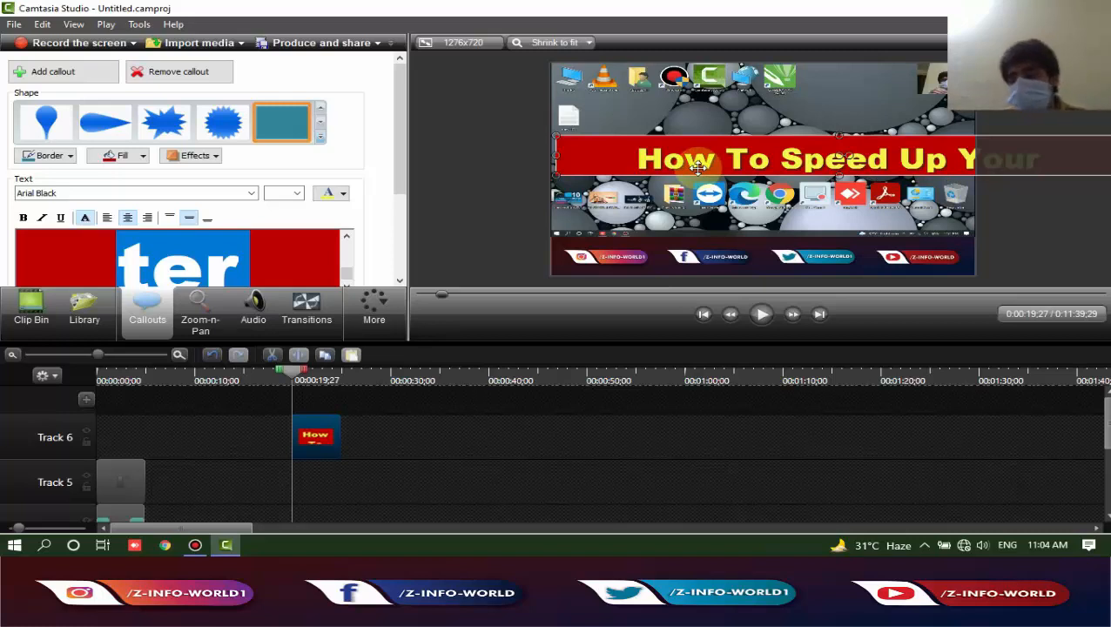
Place the title callout just outside the video's right edge and extend its duration to about 40 seconds
left_click_drag(588, 154, 1016, 144)
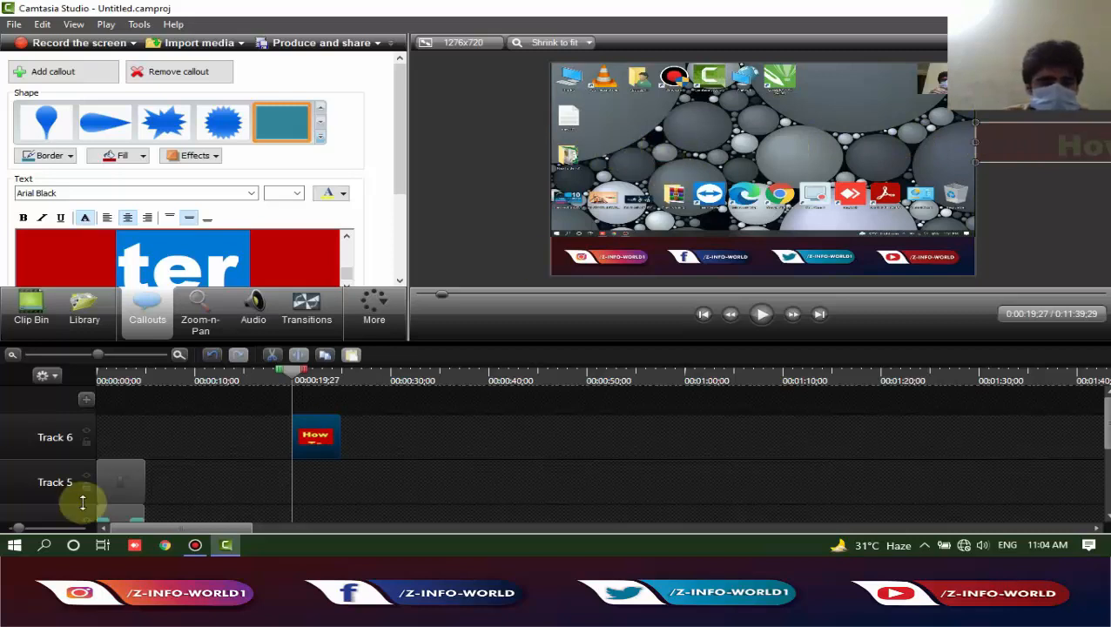
left_click_drag(338, 445, 720, 448)
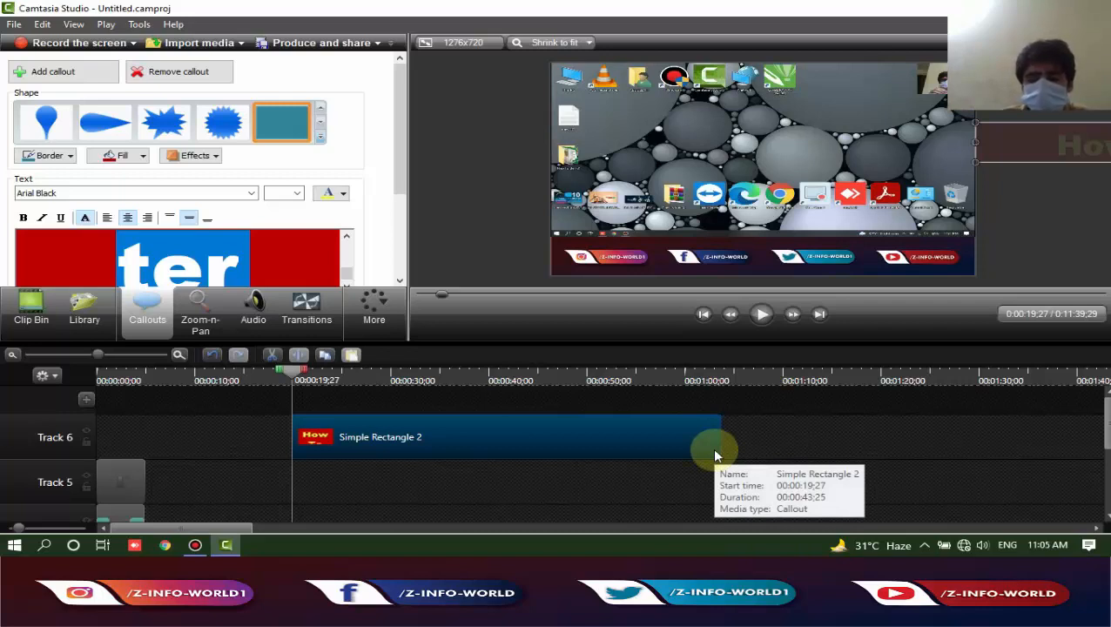
left_click_drag(720, 445, 690, 449)
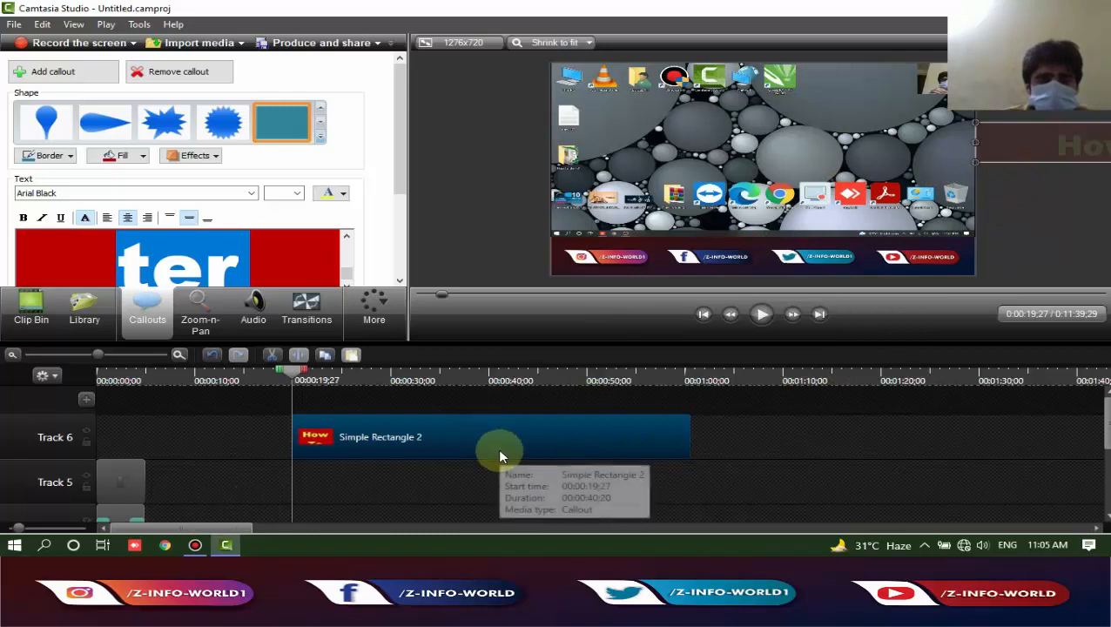
Add a Visual Properties animation to the title callout at its start, 0:00:19;27
left_click(373, 315)
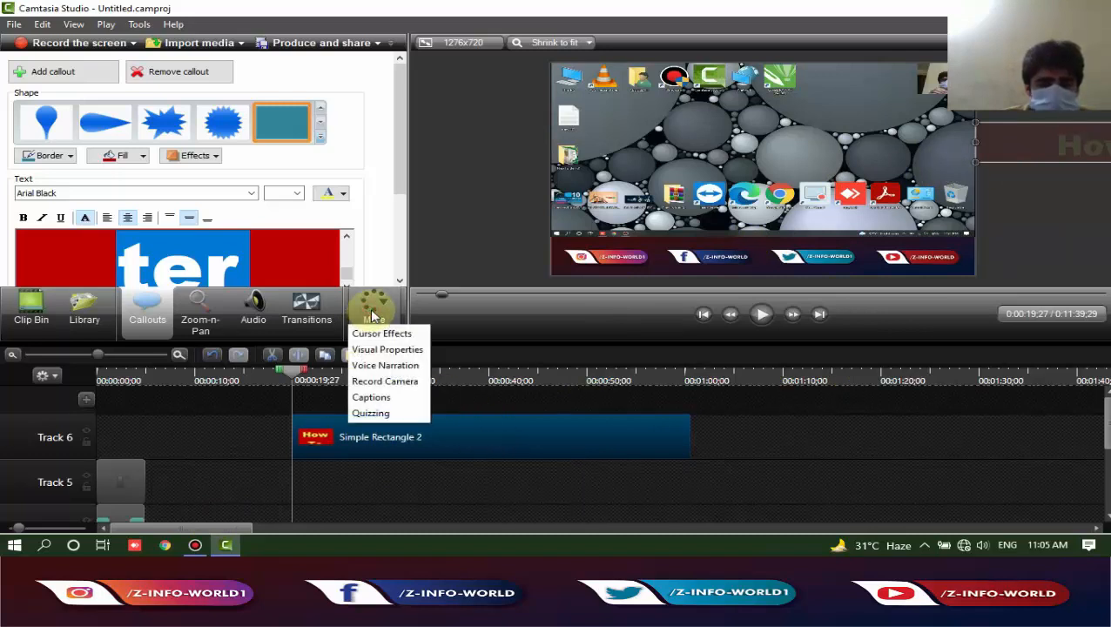
left_click(388, 349)
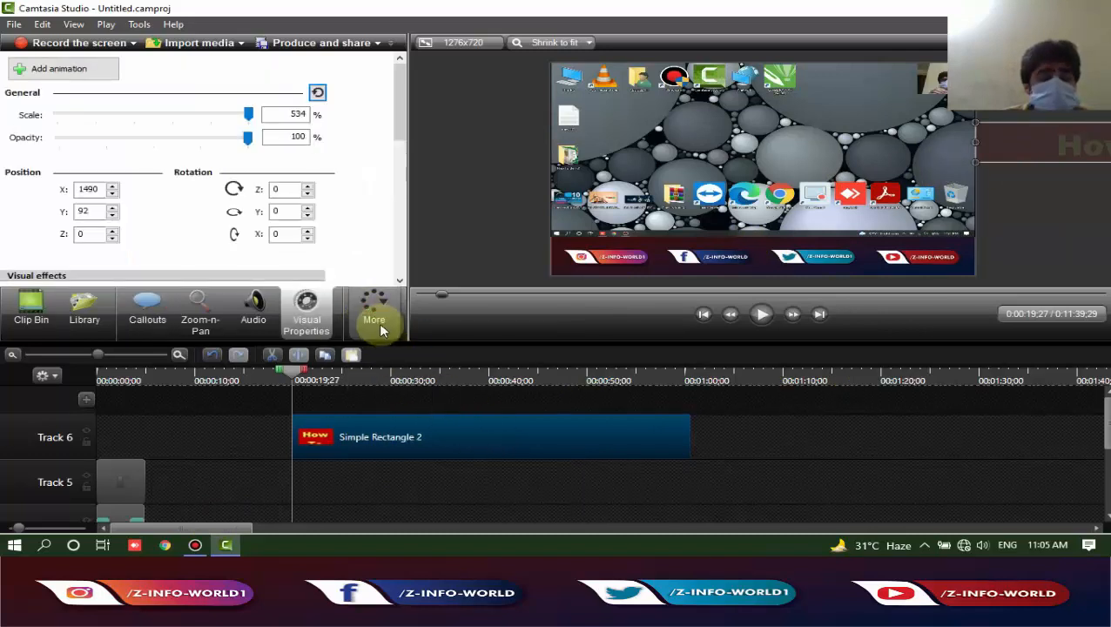
left_click(52, 74)
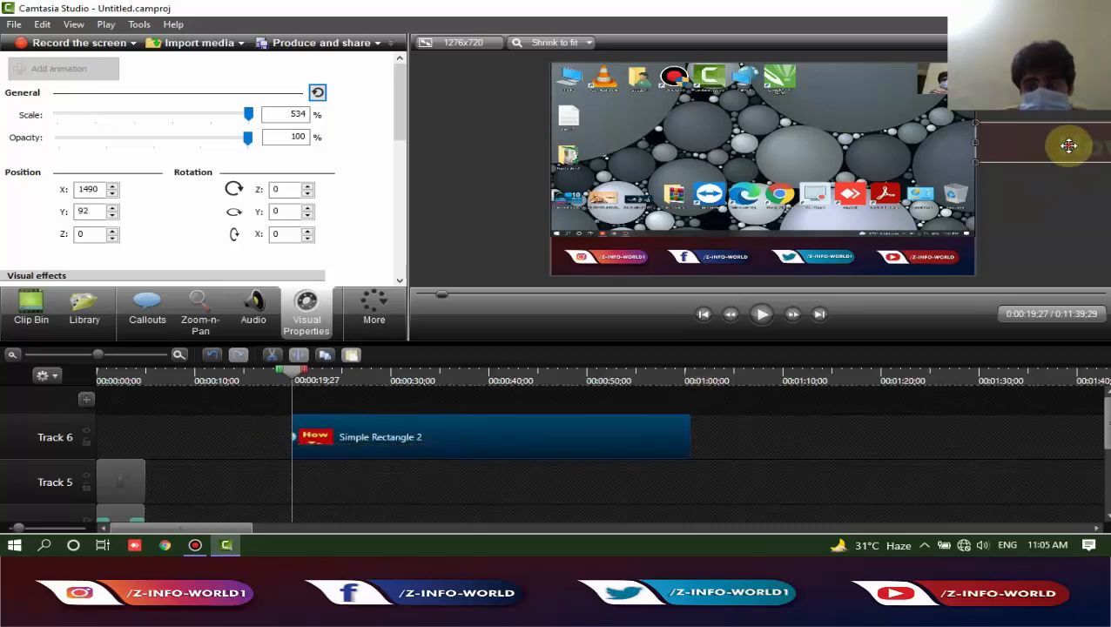
left_click_drag(1069, 145, 563, 157)
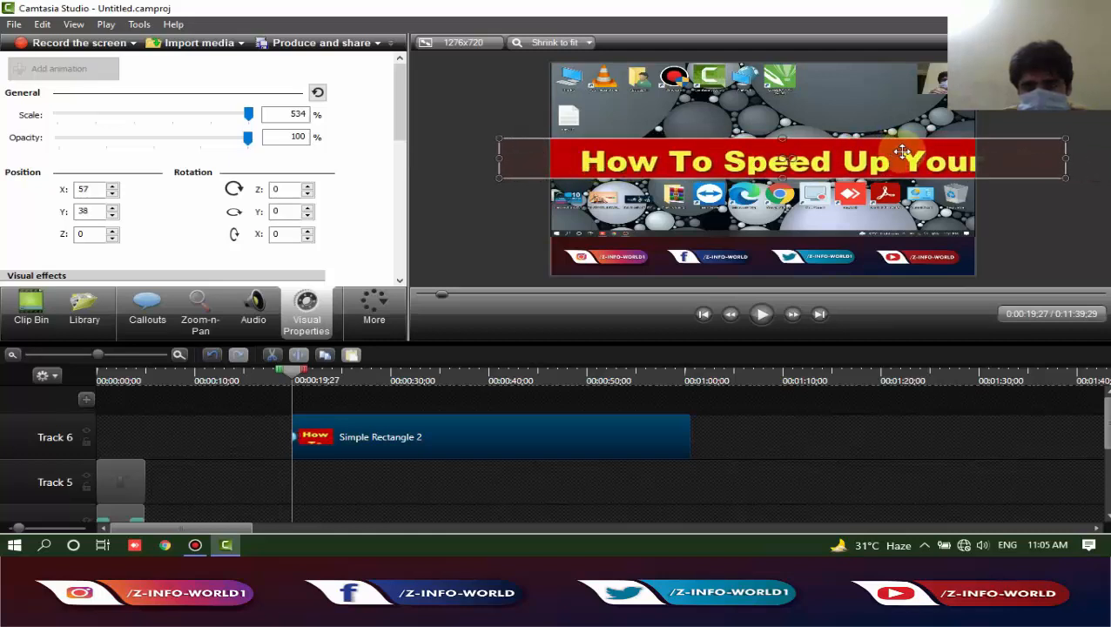
left_click_drag(902, 152, 817, 156)
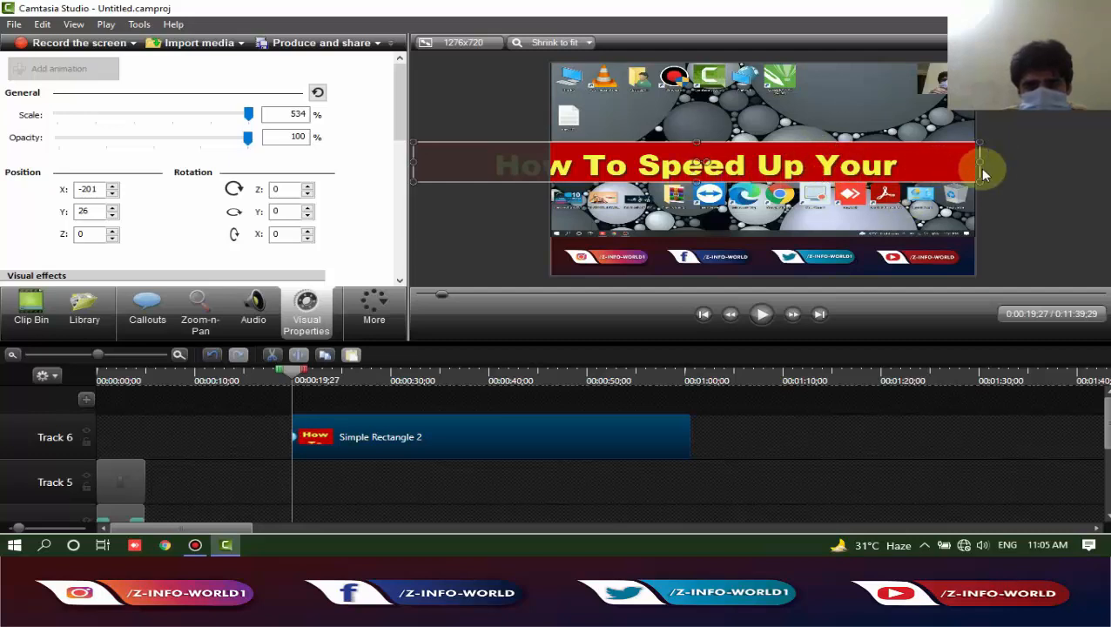
key("ctrl+z")
key("ctrl+z")
key("ctrl+z")
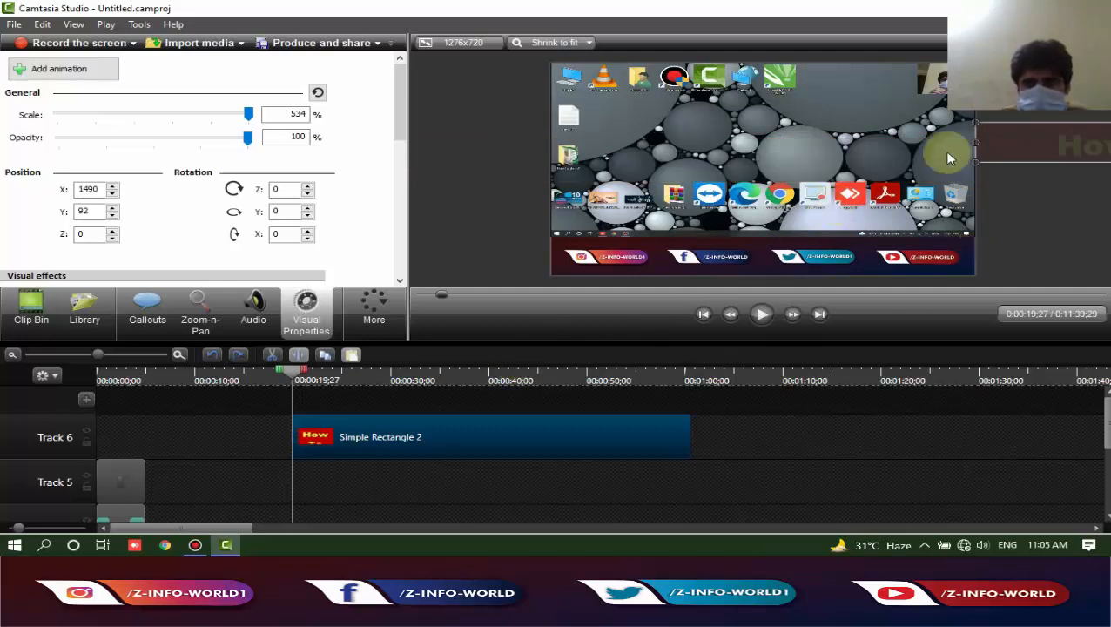
Widen the title callout to about 611% scale and place it just outside the video's right edge, at about X 1612, Y 75
left_click_drag(1007, 142, 546, 156)
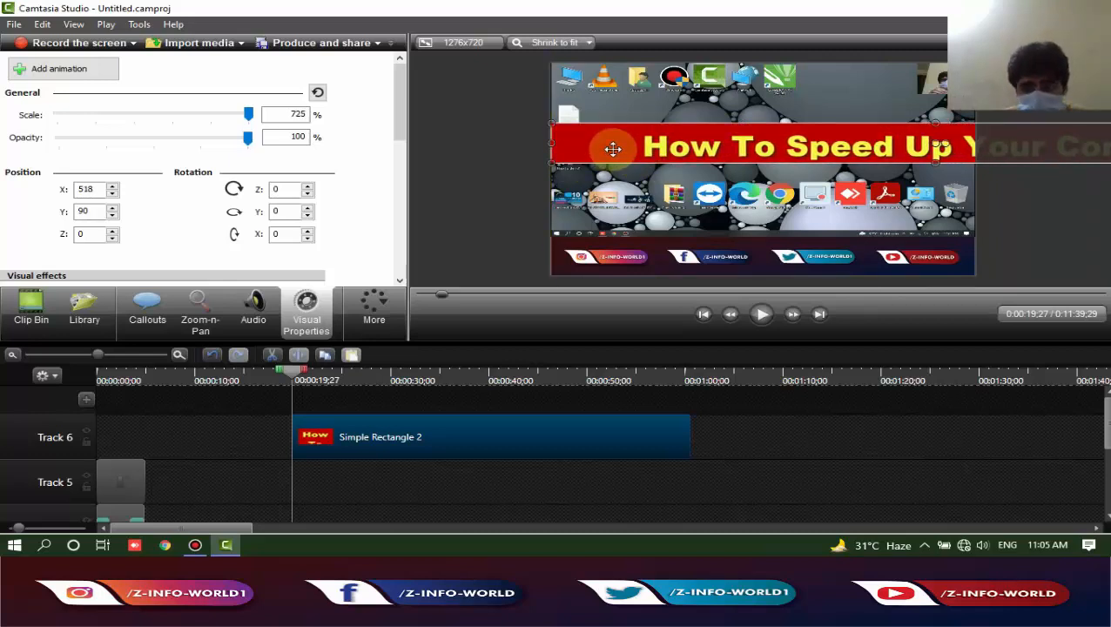
left_click_drag(618, 140, 658, 151)
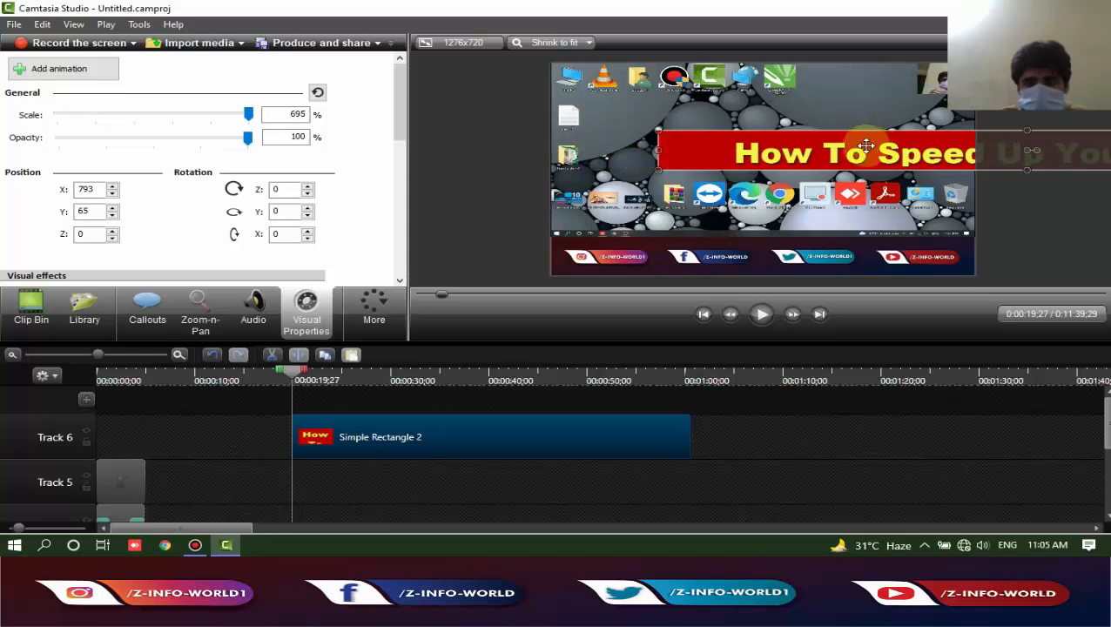
left_click_drag(867, 145, 565, 158)
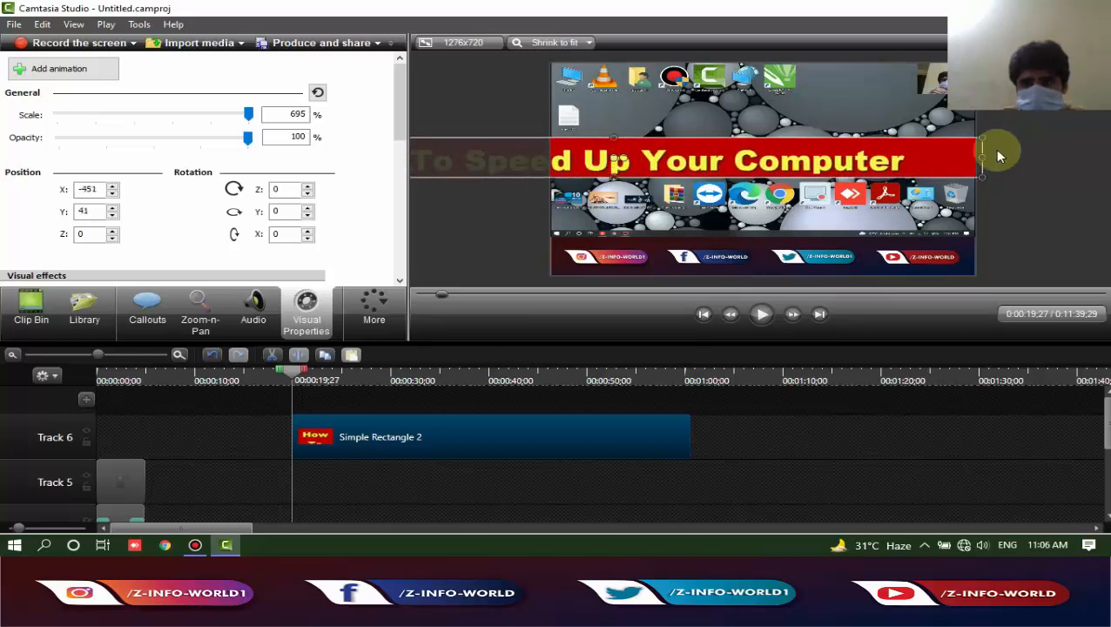
left_click_drag(984, 155, 891, 159)
left_click_drag(632, 155, 1093, 149)
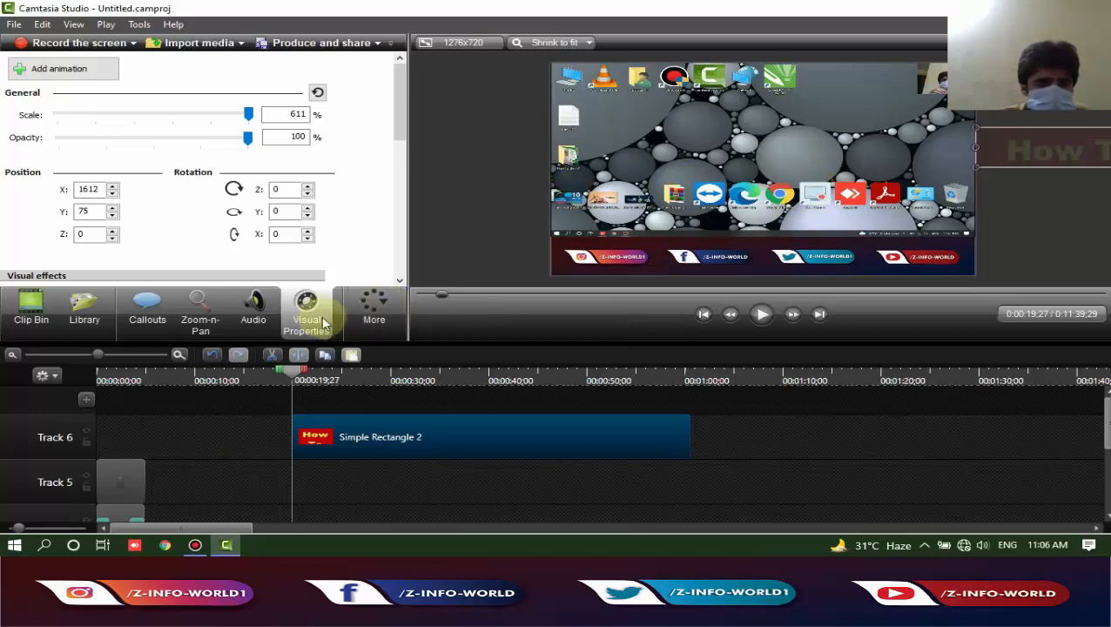
left_click(66, 70)
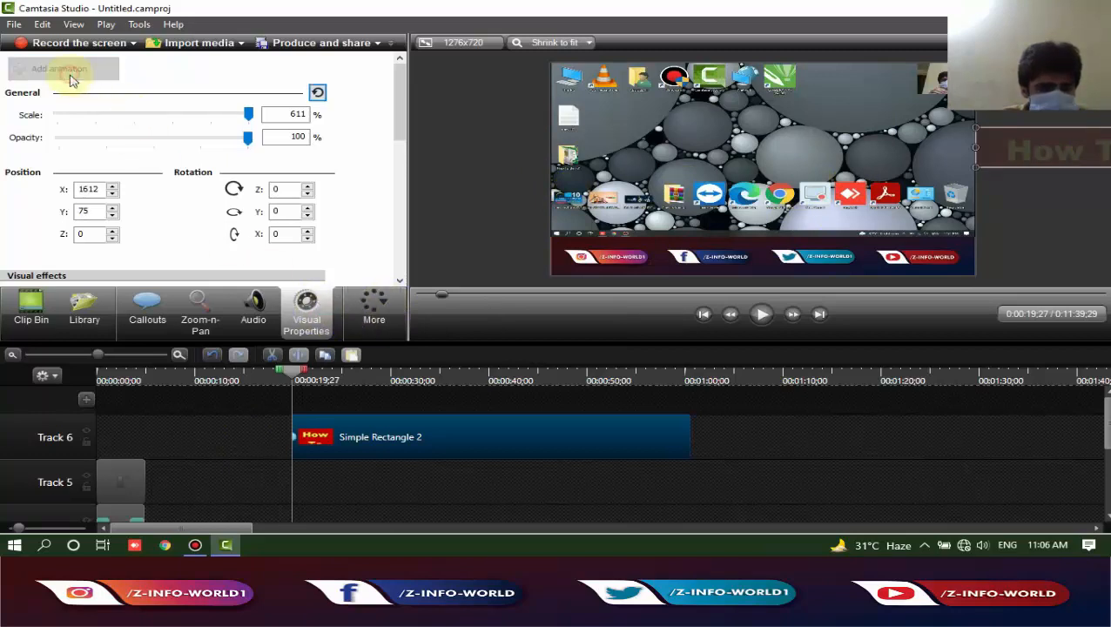
left_click_drag(1049, 148, 631, 160)
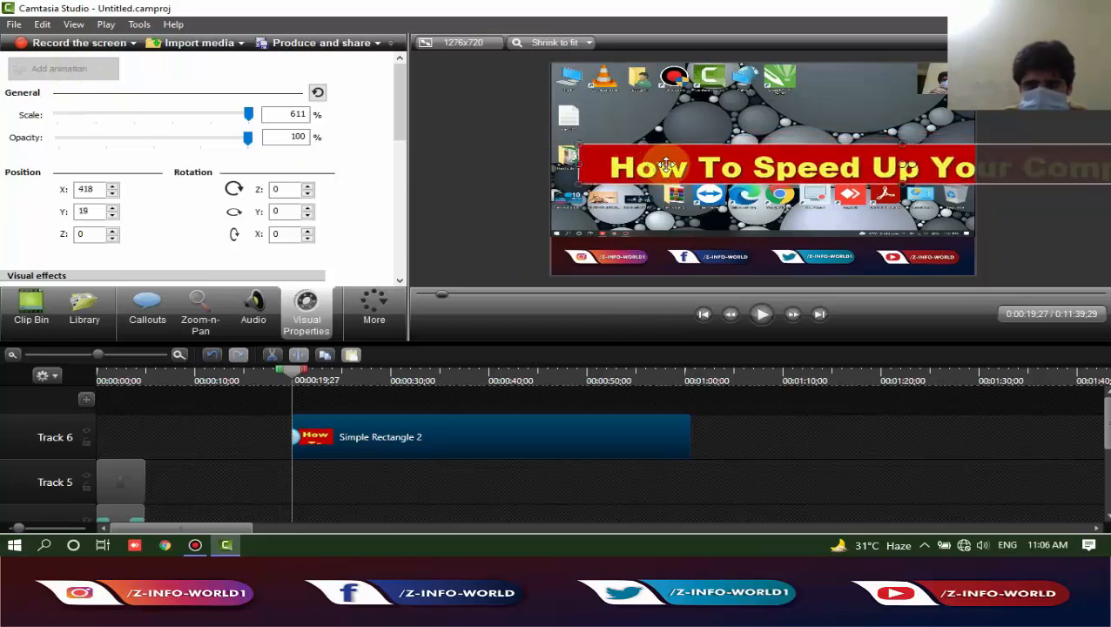
left_click_drag(892, 162, 531, 167)
left_click_drag(655, 173, 586, 164)
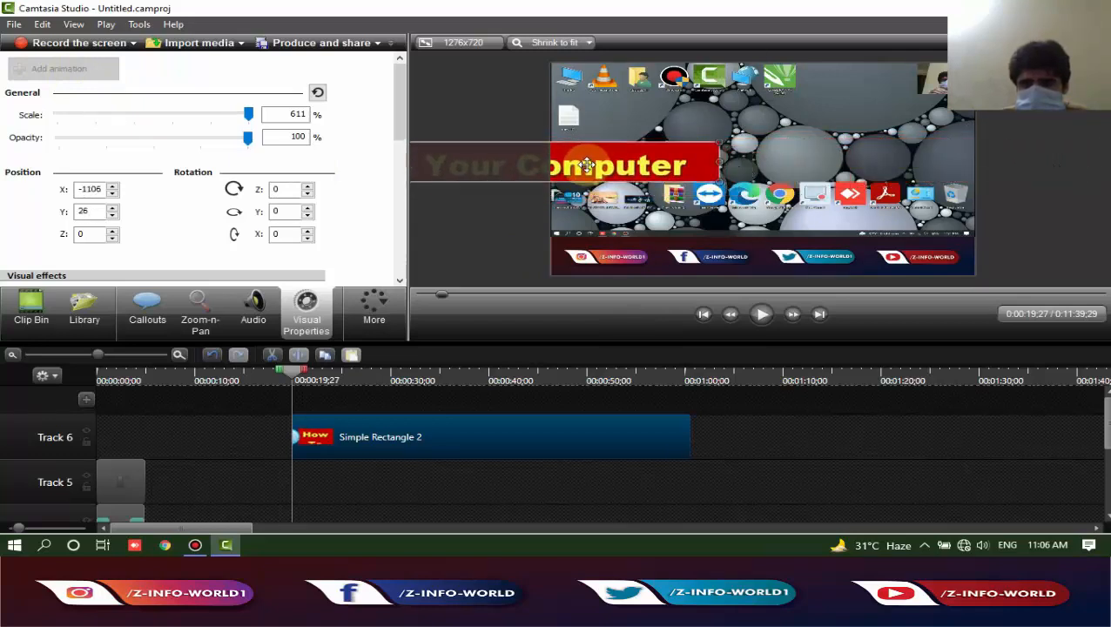
left_click_drag(672, 166, 512, 163)
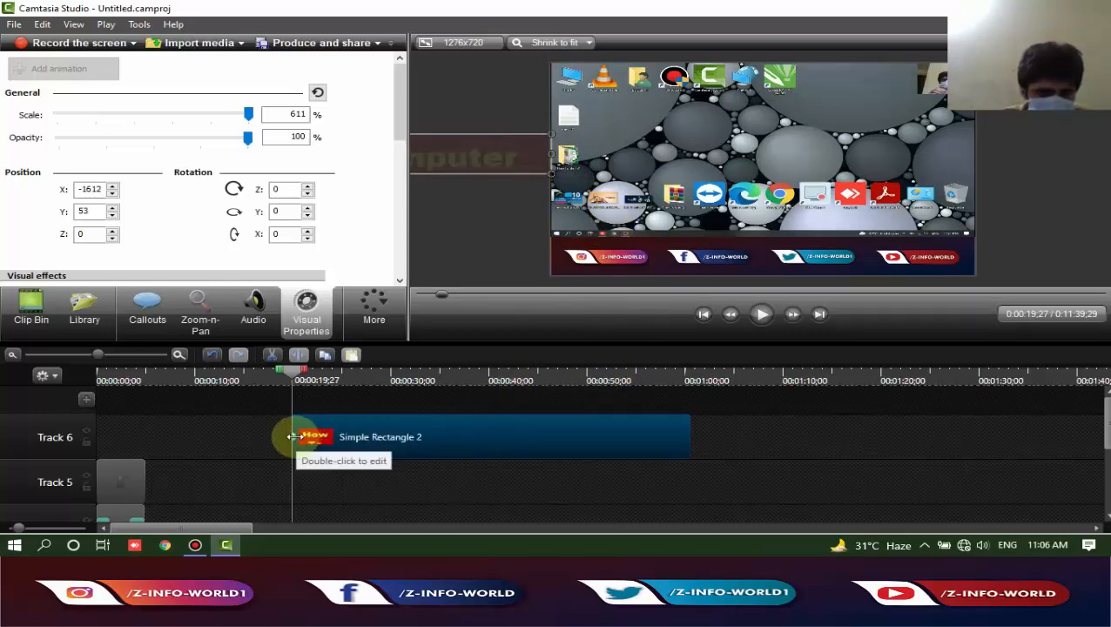
left_click_drag(295, 437, 422, 442)
left_click_drag(998, 149, 1002, 149)
key("ctrl+z")
key("ctrl+z")
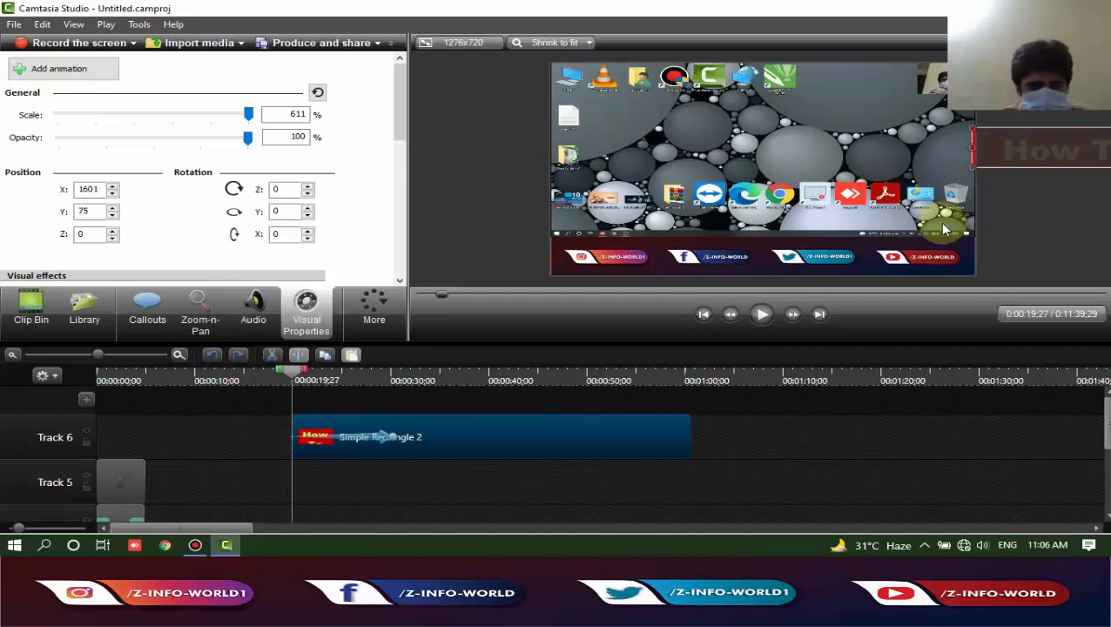
key("ctrl+z")
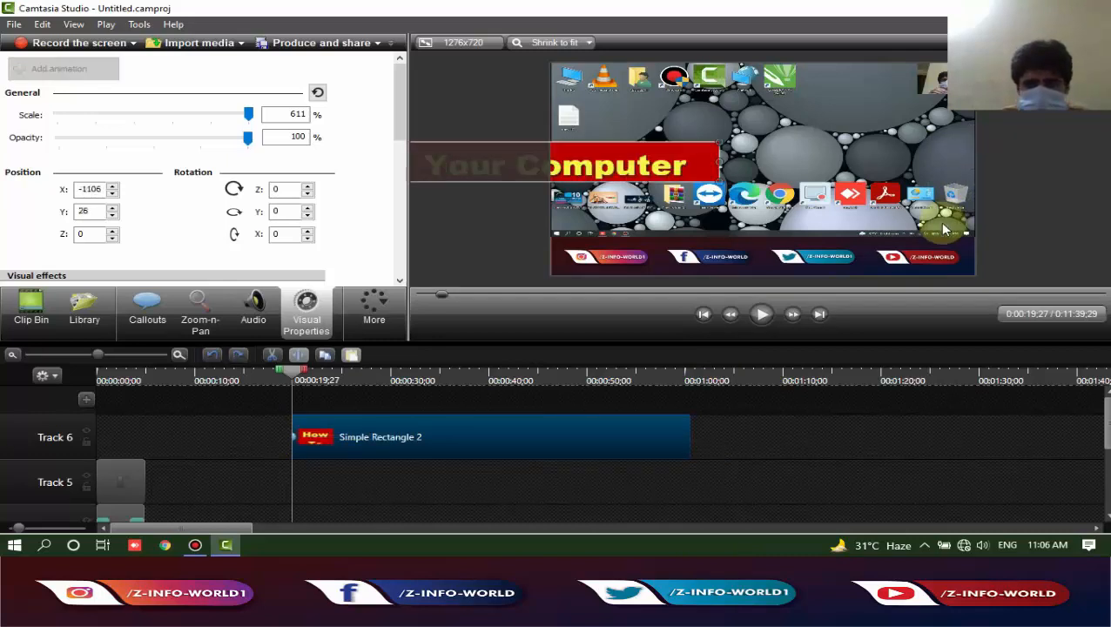
key("ctrl+z")
key("ctrl+z")
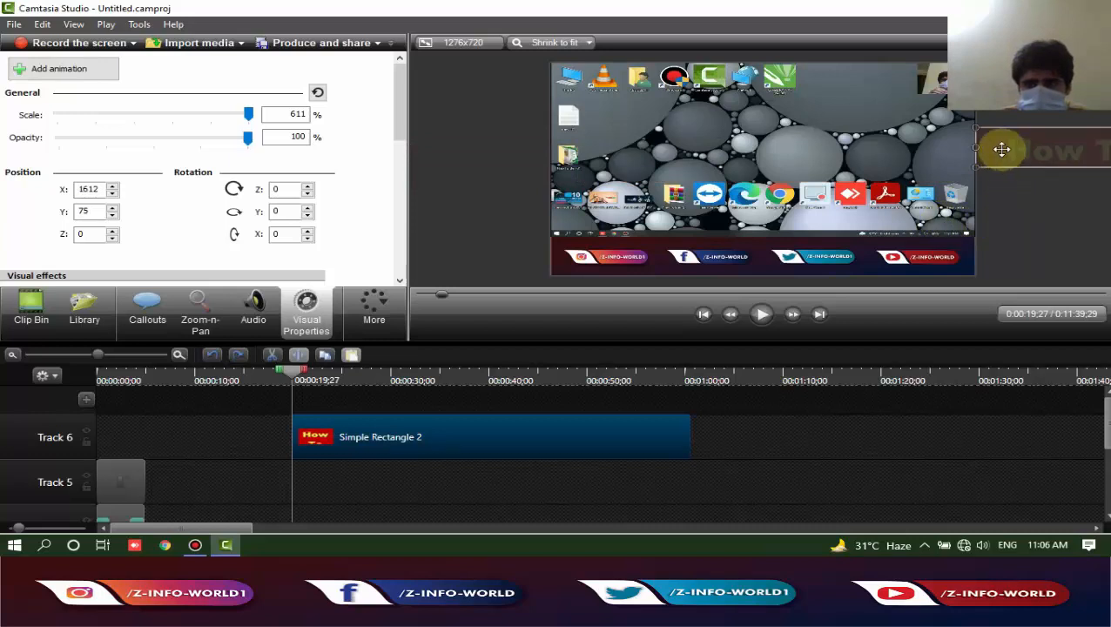
Animate the title callout from beyond the video's right edge to beyond its left edge, from 0:00:19;27 to about 0:00:28;19
left_click_drag(1009, 149, 1016, 153)
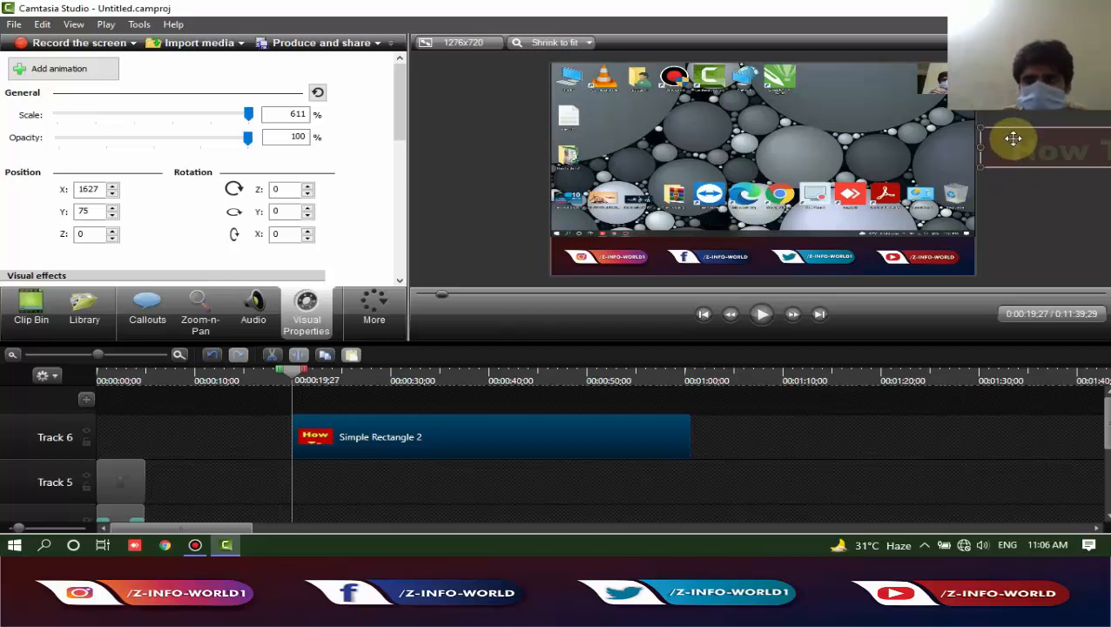
left_click_drag(1012, 136, 1012, 144)
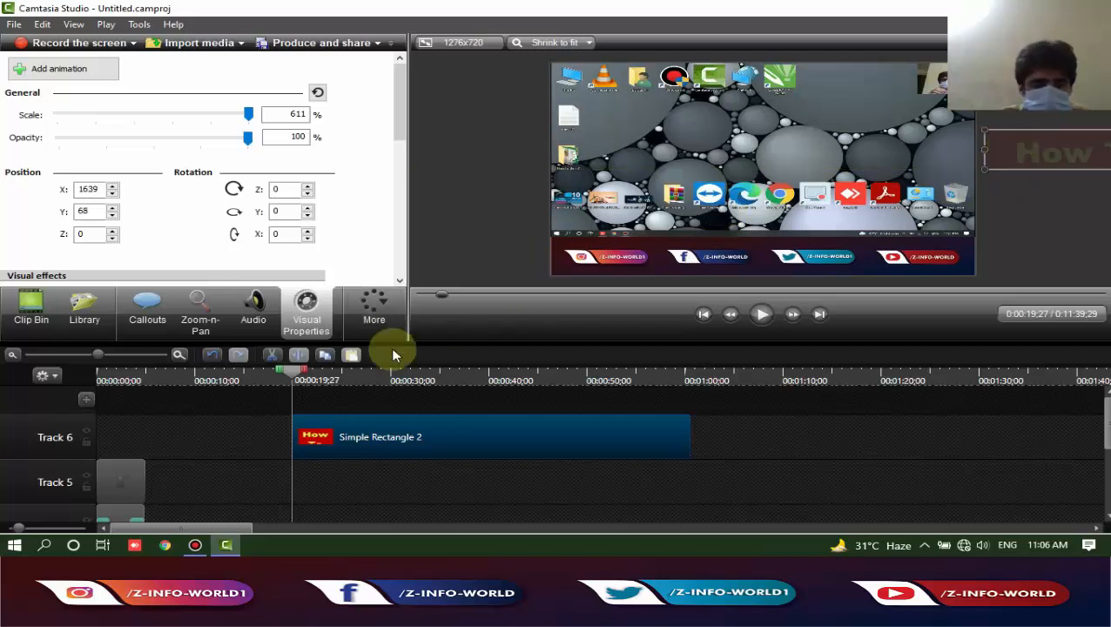
left_click(54, 68)
left_click_drag(1043, 163, 473, 163)
left_click_drag(880, 150, 499, 174)
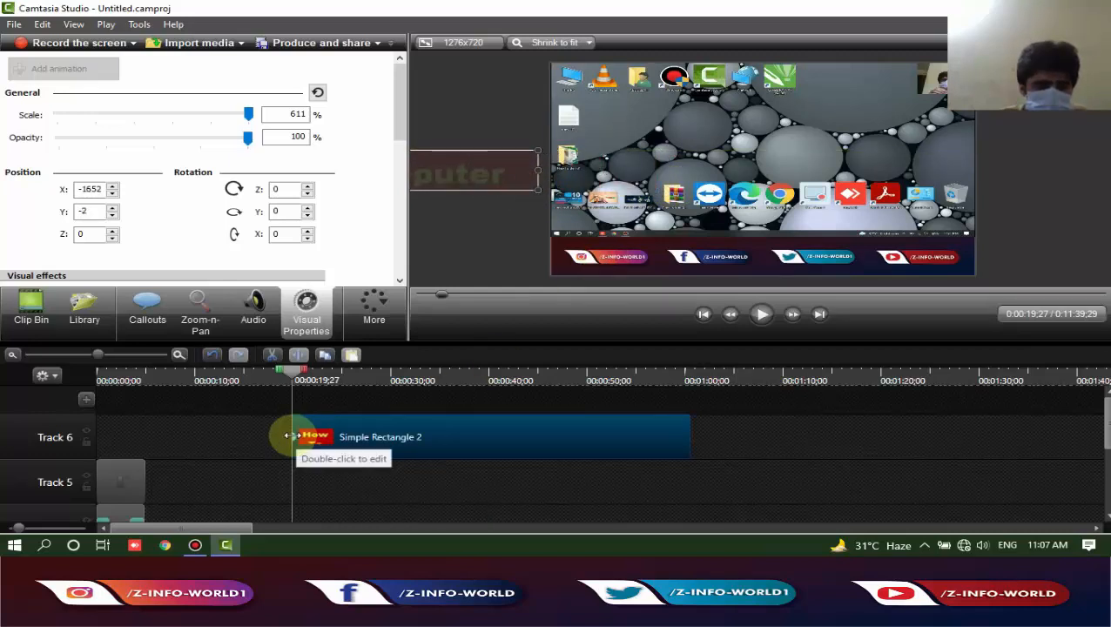
left_click_drag(296, 436, 375, 432)
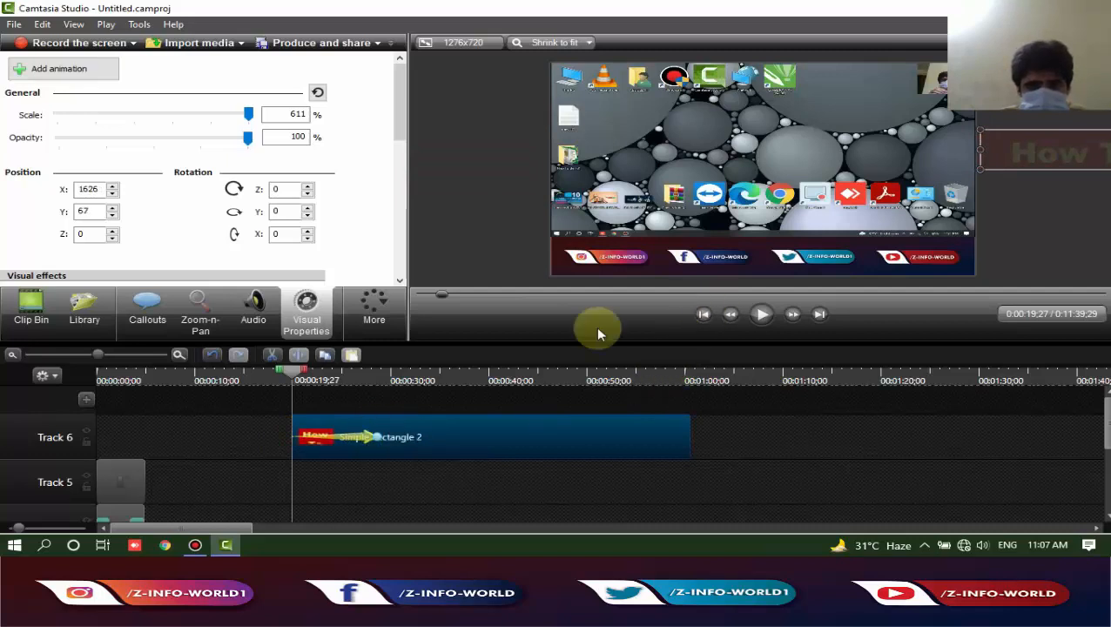
Preview the video from the beginning through the title callout's scroll across the screen
left_click_drag(290, 374, 71, 388)
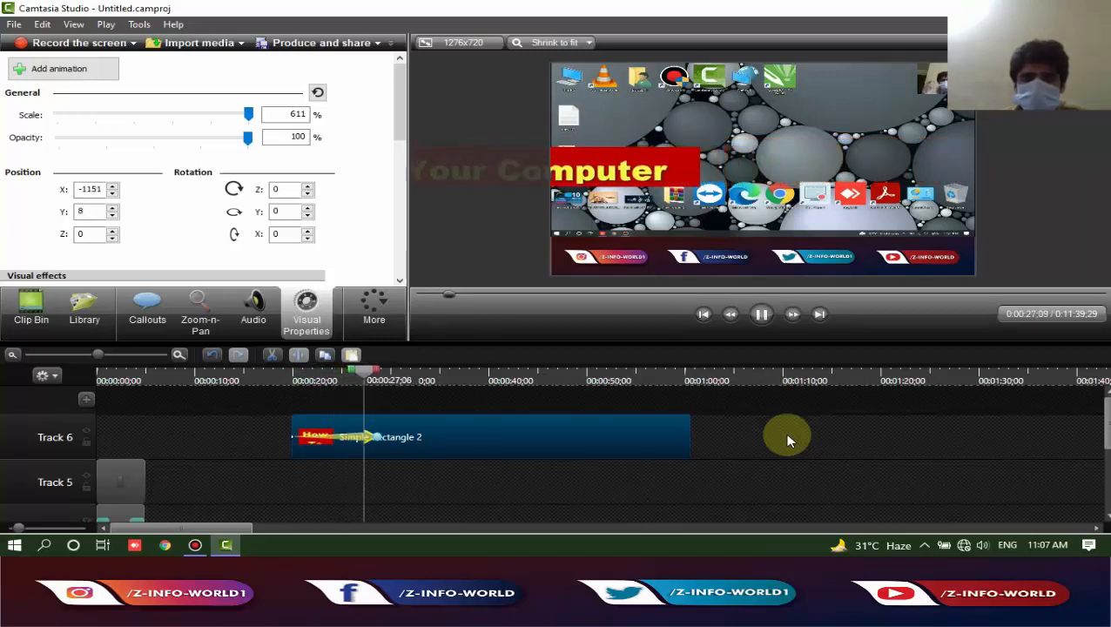
left_click(768, 313)
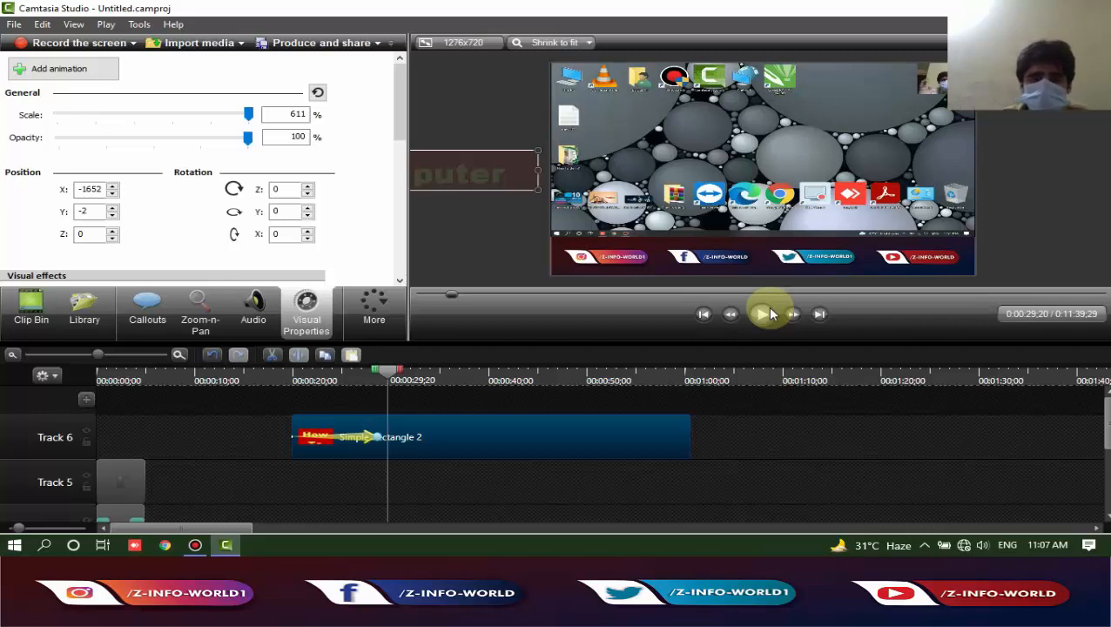
Remove the title callout's animation and delete the callout from Track 6
left_click(361, 440)
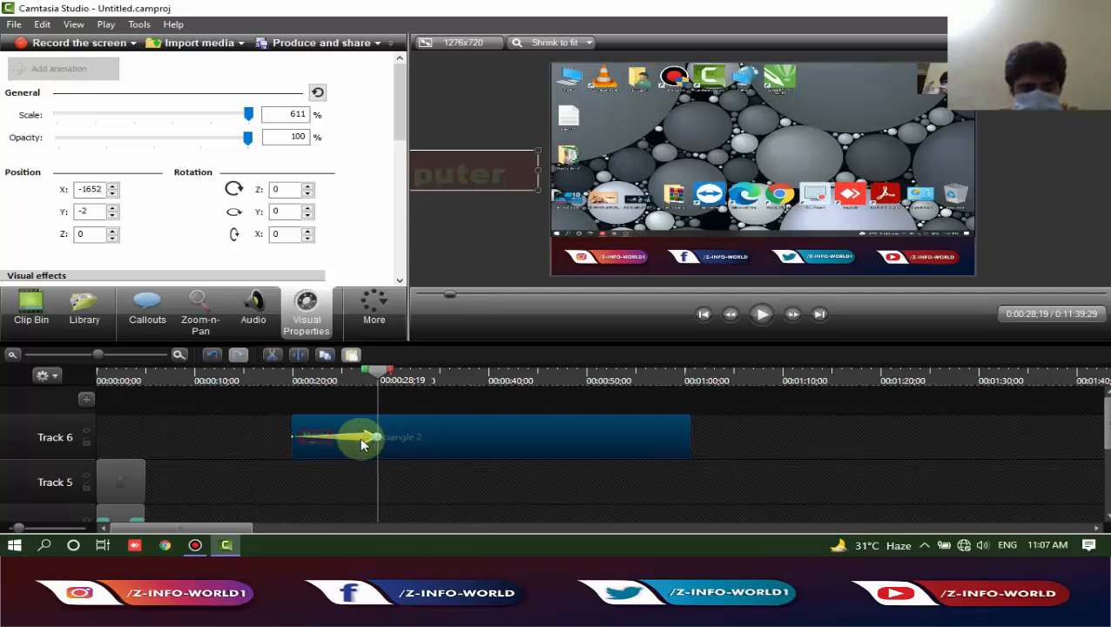
left_click(361, 434)
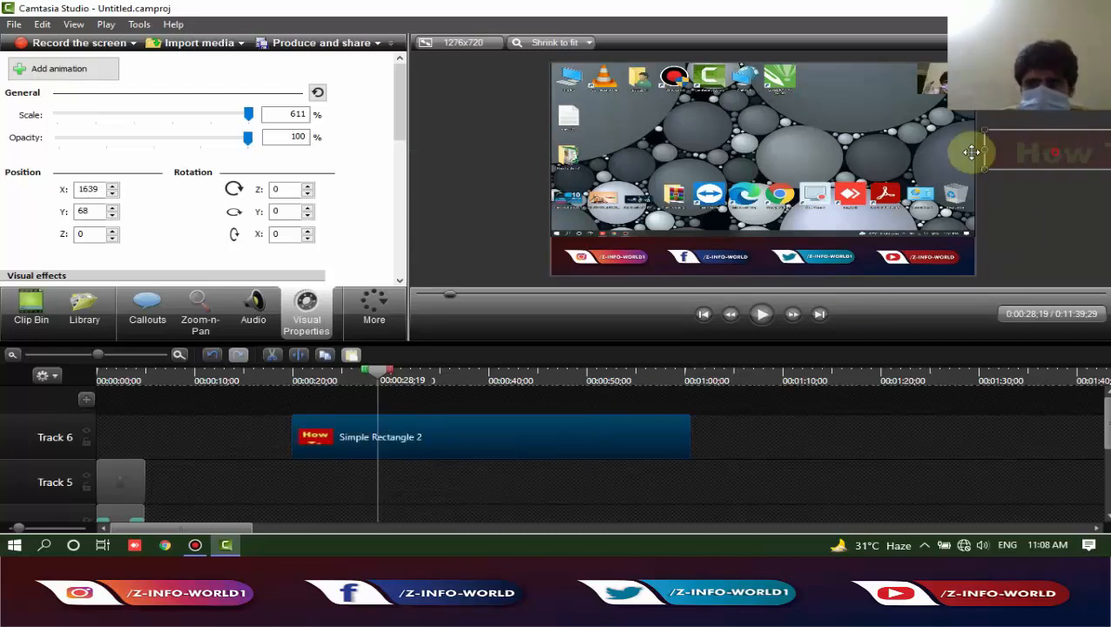
left_click_drag(968, 149, 740, 156)
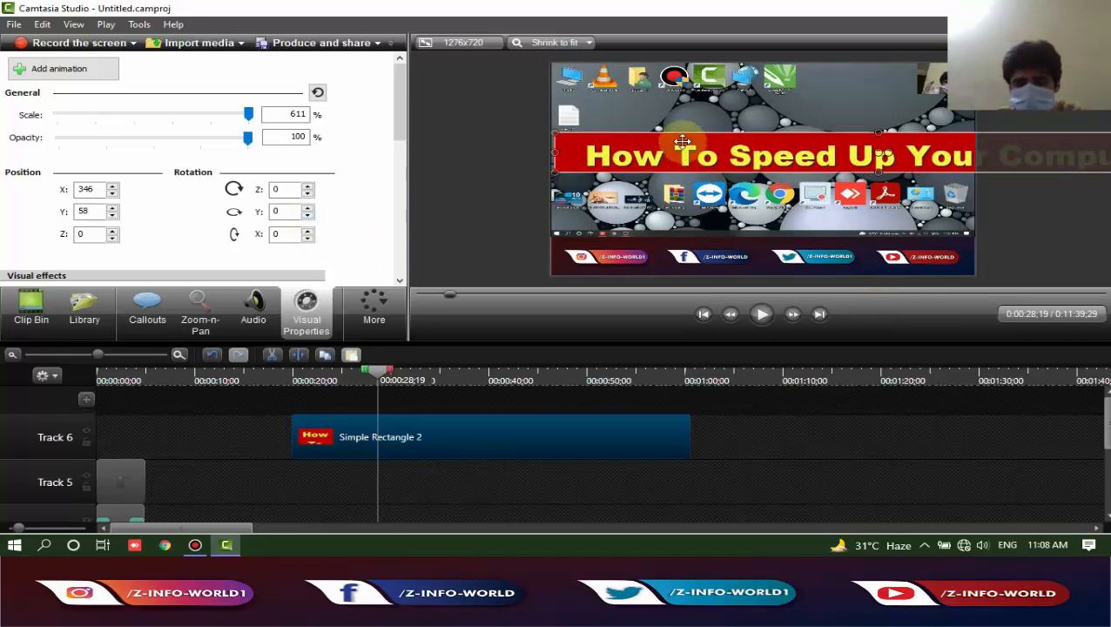
key("Delete")
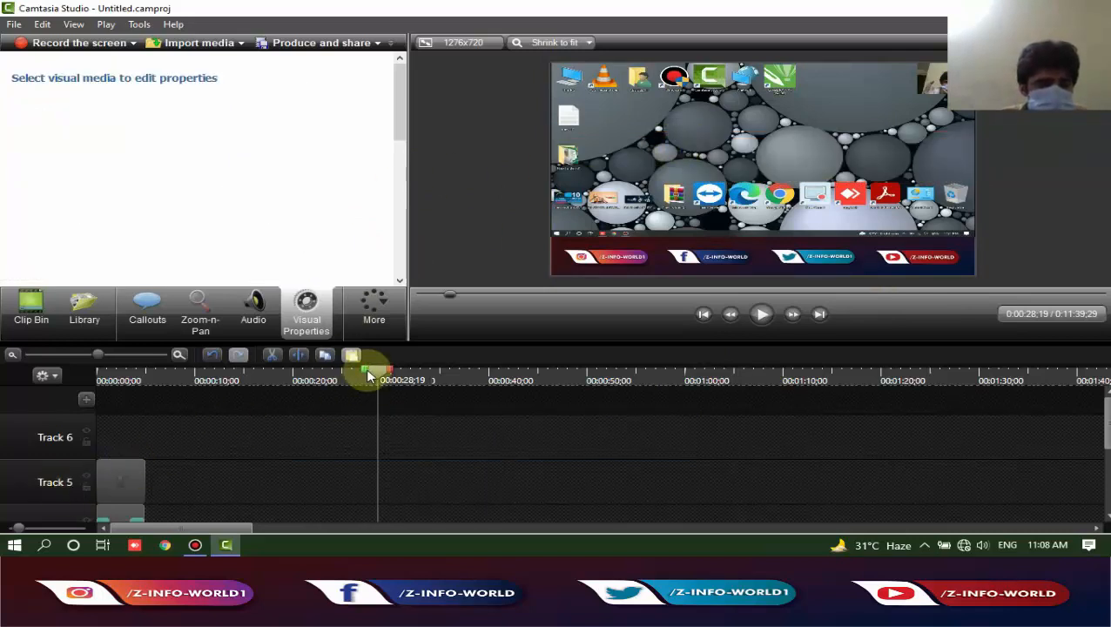
Return to the start of the timeline and delete the empty text callout from Track 5
left_click_drag(367, 371, 94, 383)
left_click(130, 477)
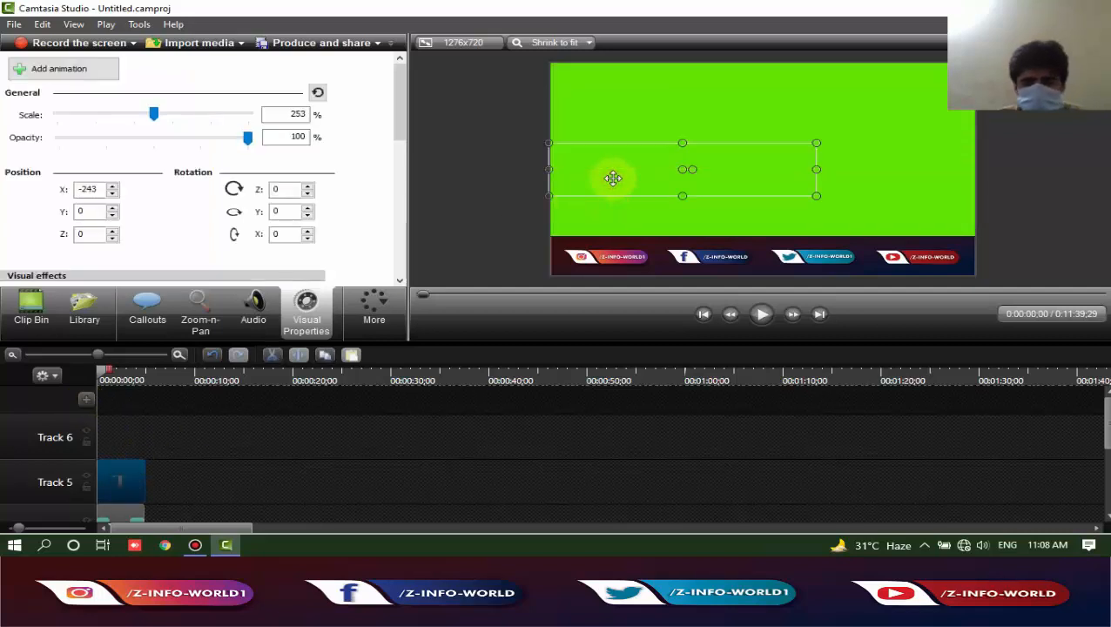
key("Delete")
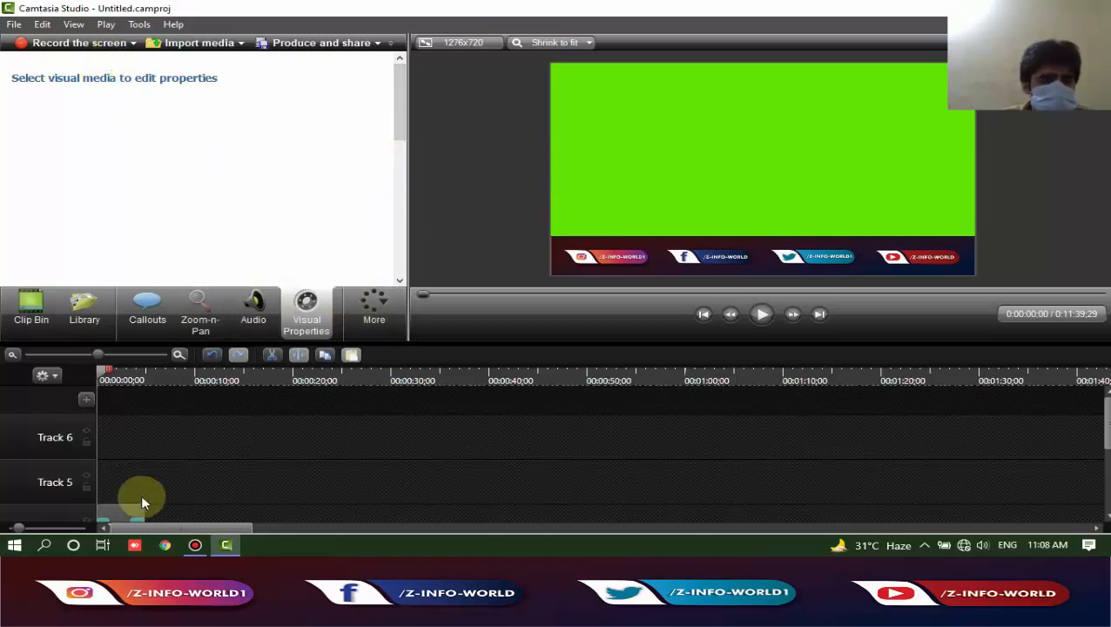
Add a new Text callout at the start of the timeline on Track 5
scroll(143, 503, "down", 1)
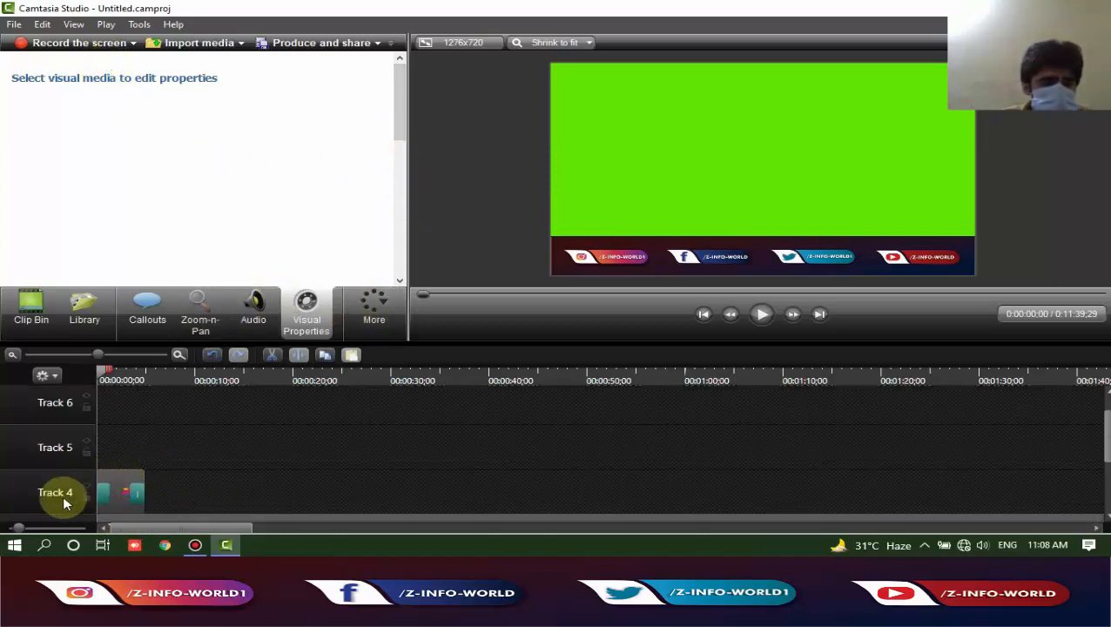
scroll(140, 414, "down", 1)
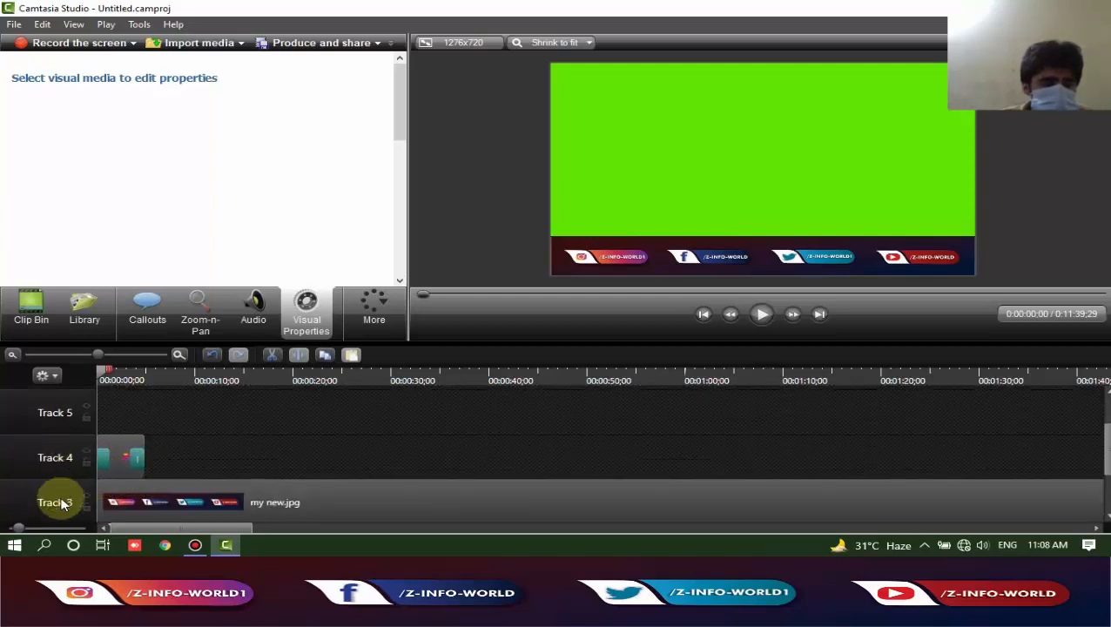
scroll(253, 442, "up", 1)
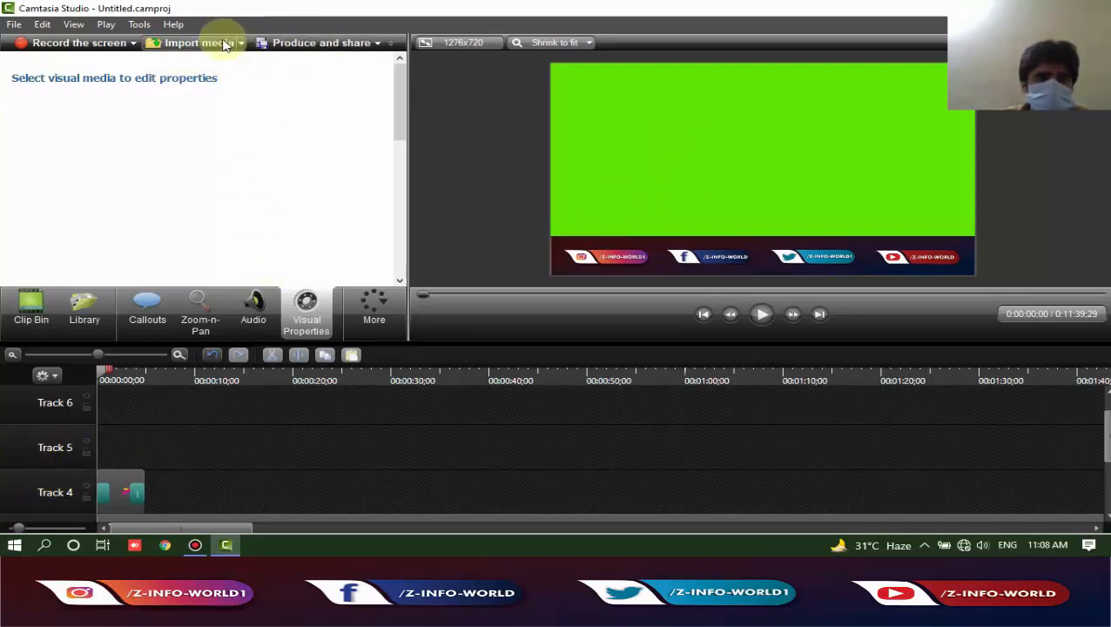
left_click(393, 302)
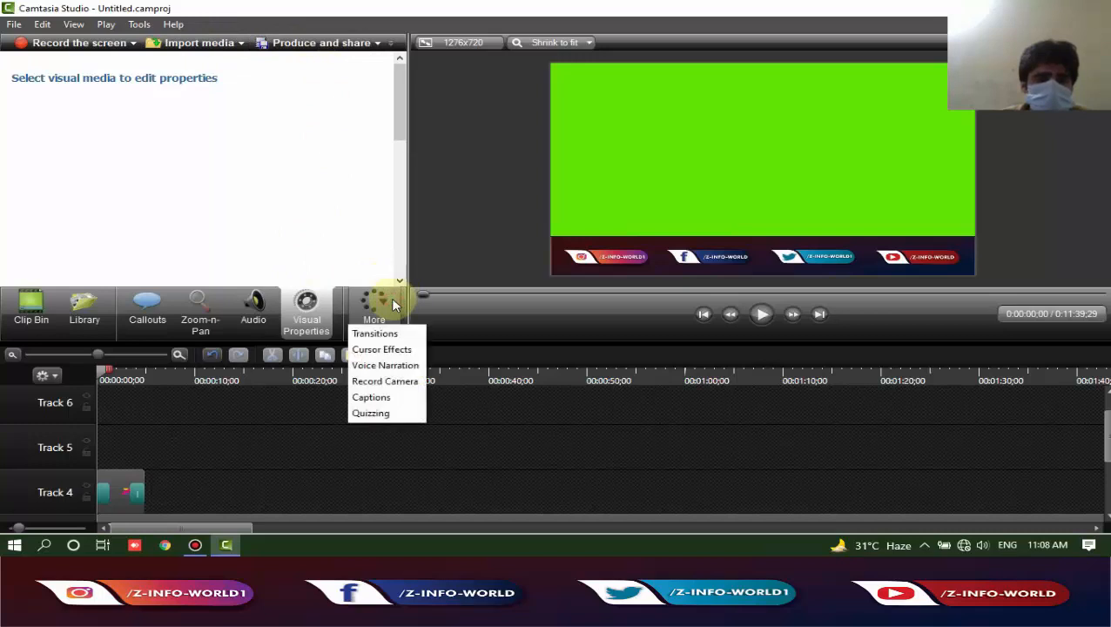
left_click(135, 325)
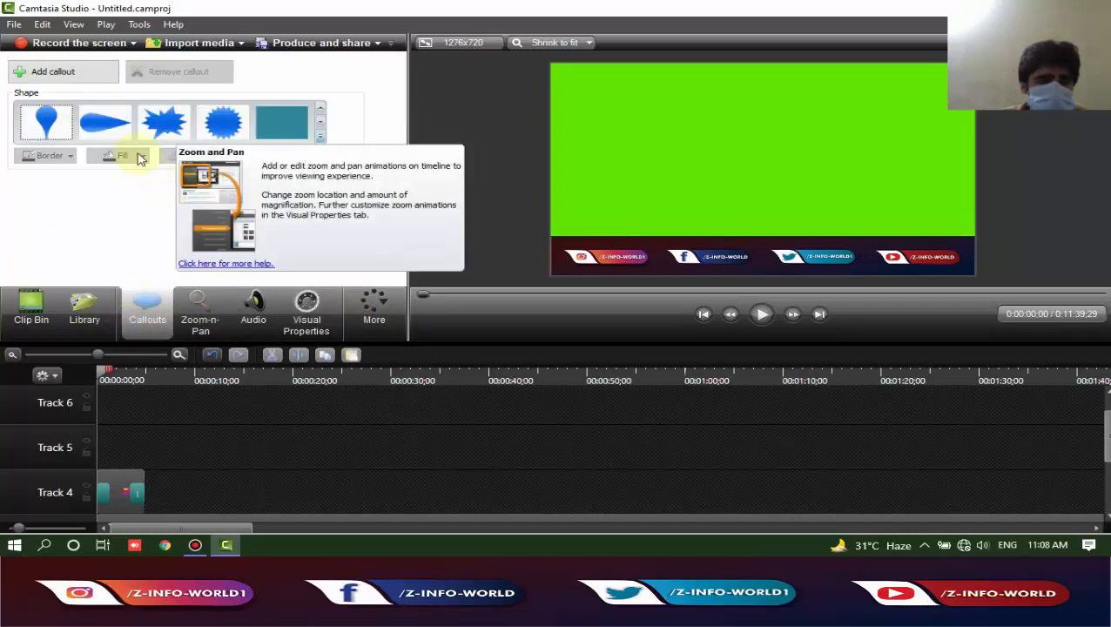
left_click(320, 140)
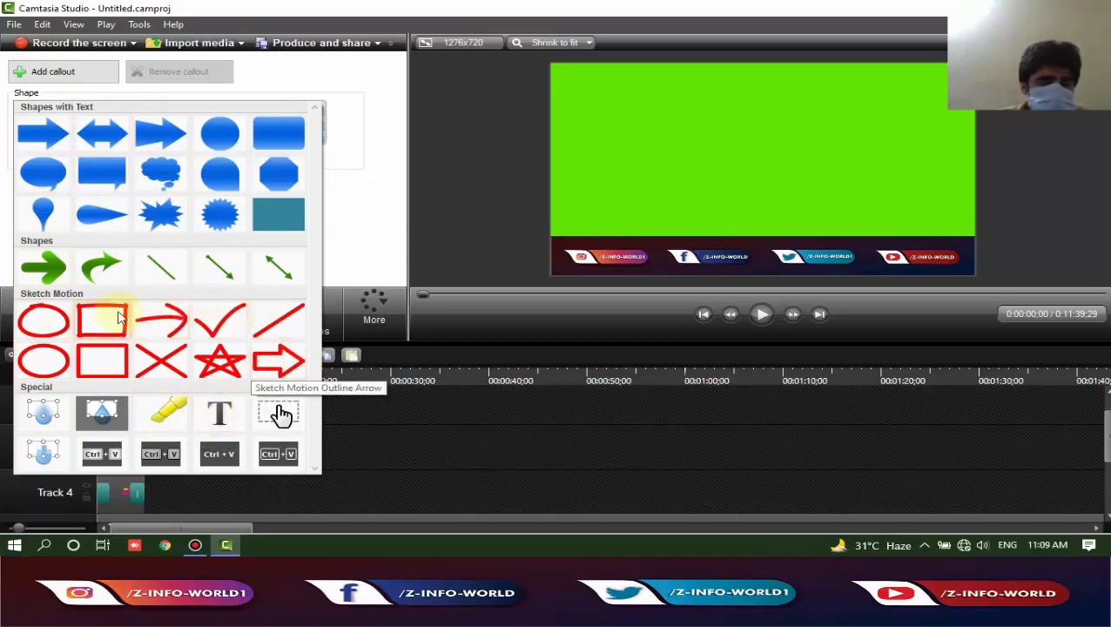
left_click(226, 416)
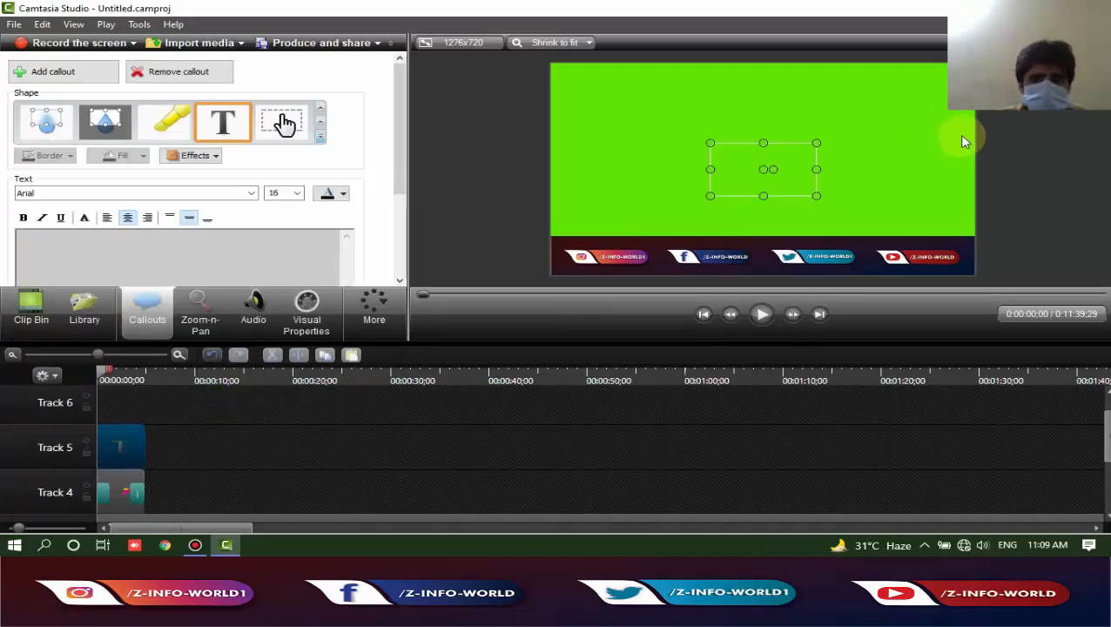
Stretch the new text callout horizontally to span the full width of the video frame
left_click(726, 193)
left_click_drag(707, 169, 555, 169)
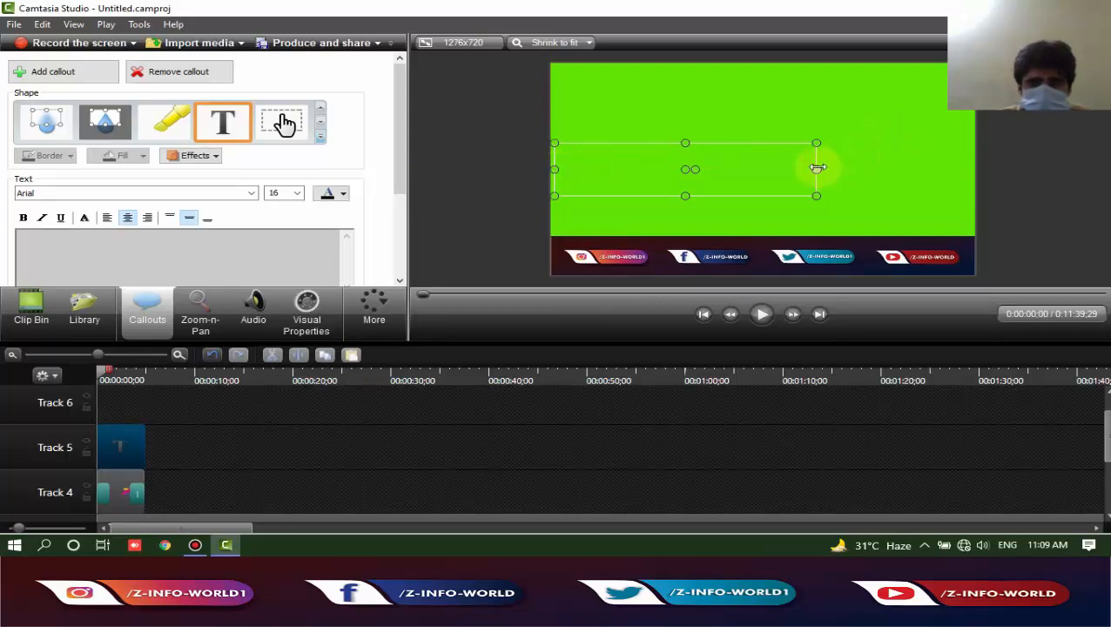
left_click_drag(817, 168, 976, 169)
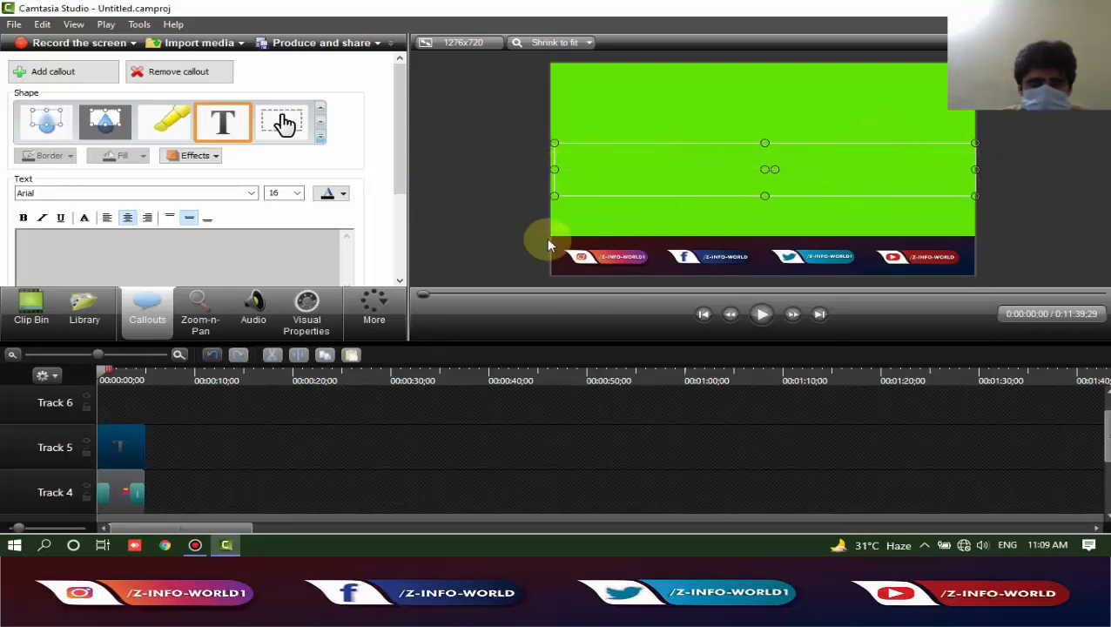
Move the Track 5 text callout to start at 0:00:08;07 and enter "How To Speed Up Yor PC" as its text
left_click_drag(130, 432, 217, 432)
left_click_drag(103, 377, 193, 392)
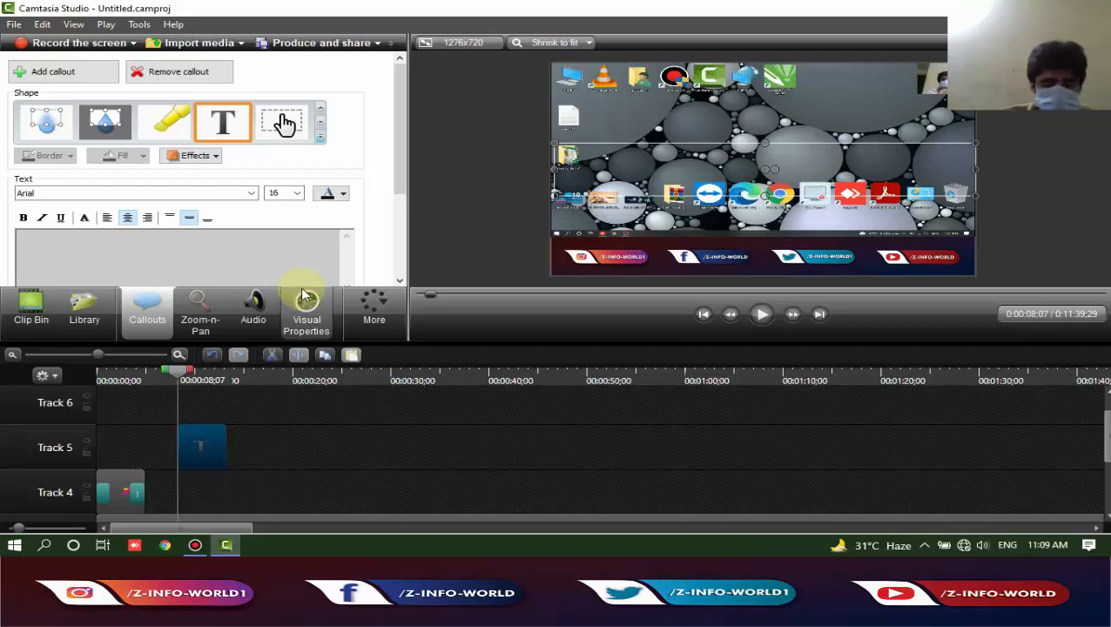
type("H")
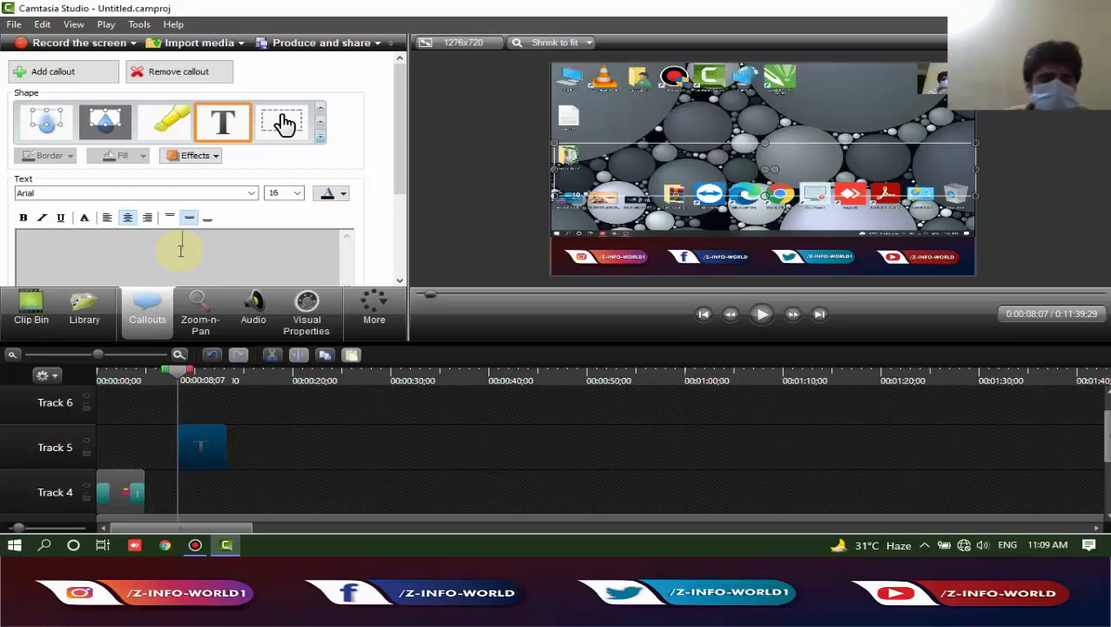
left_click(180, 251)
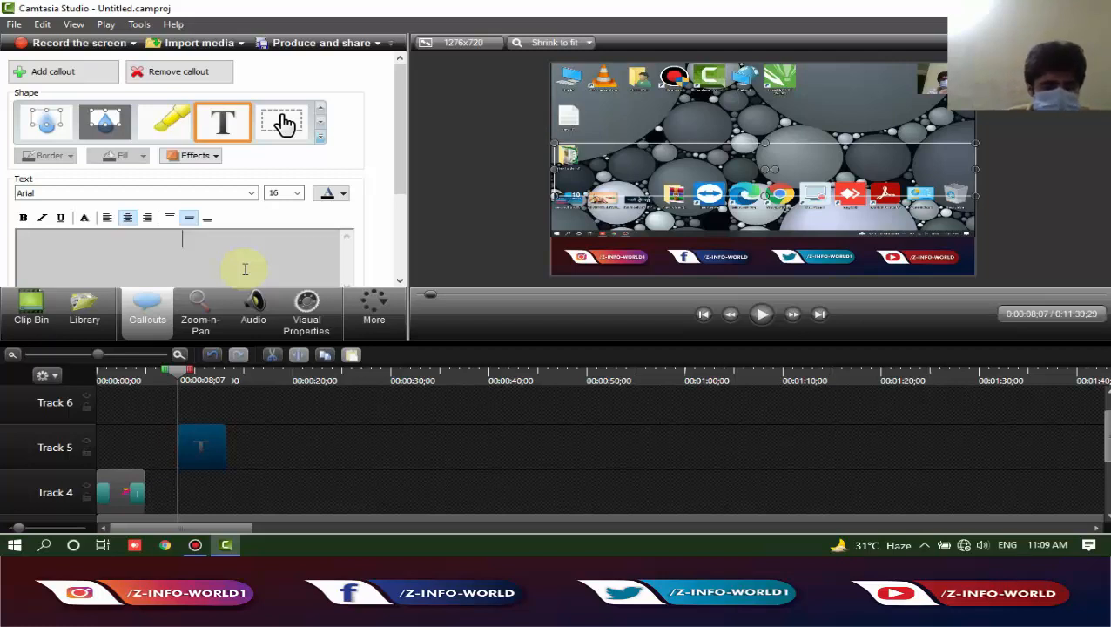
type("How")
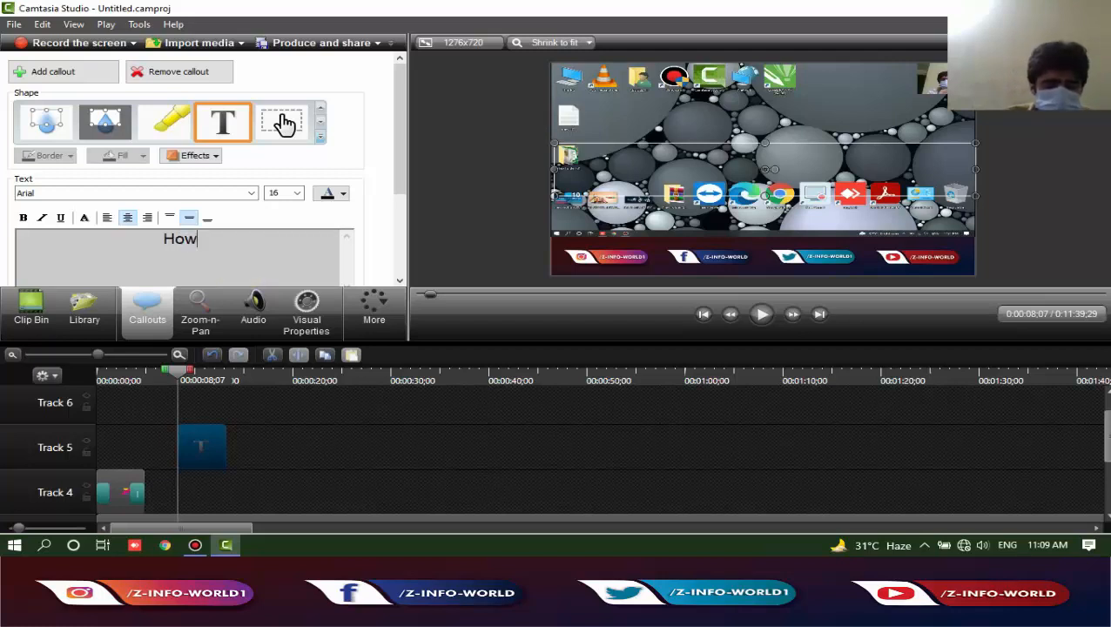
type(" To Spee")
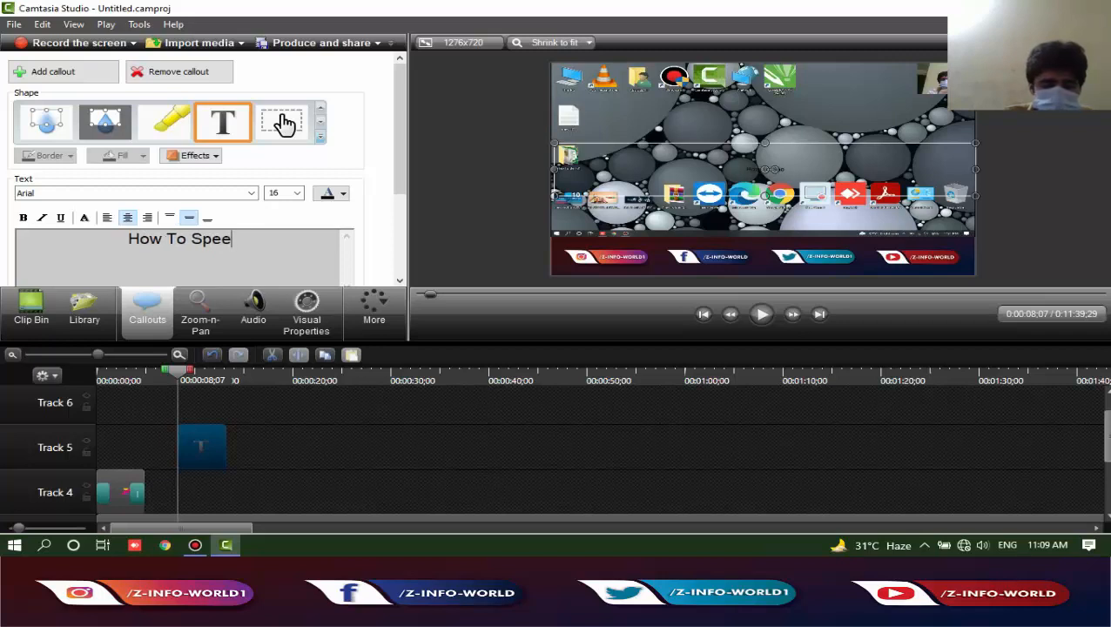
type("d Up ")
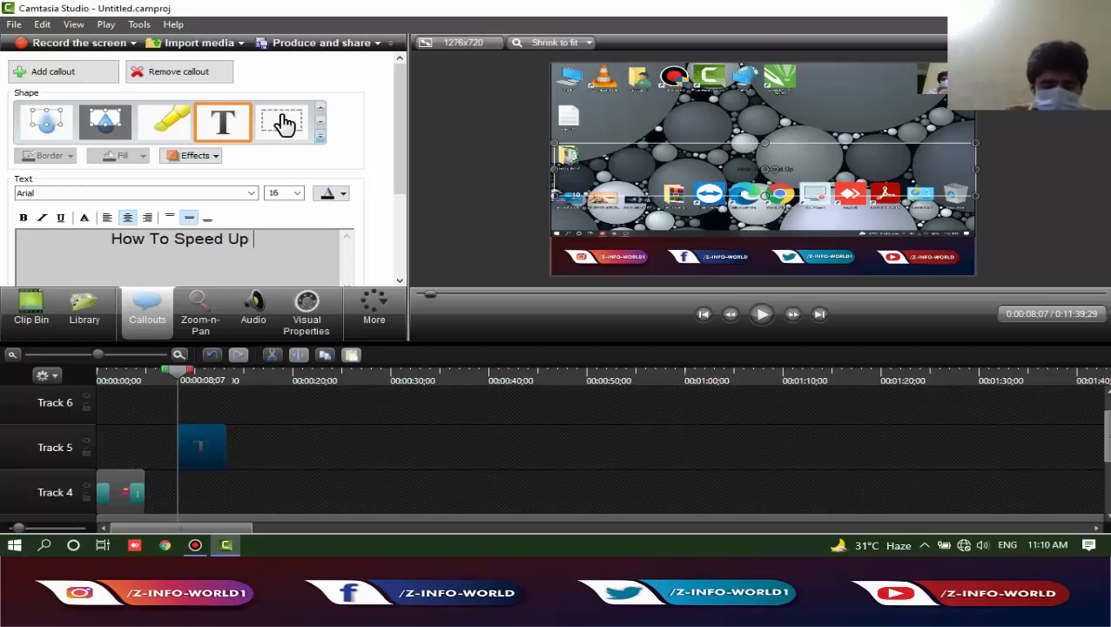
type("Yor ")
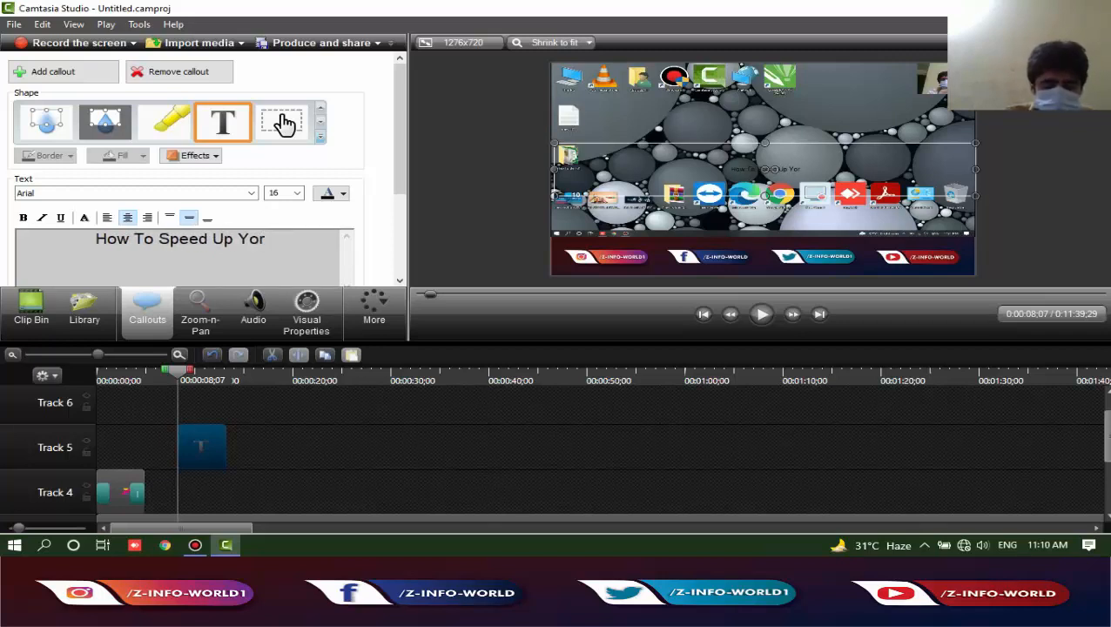
type("C")
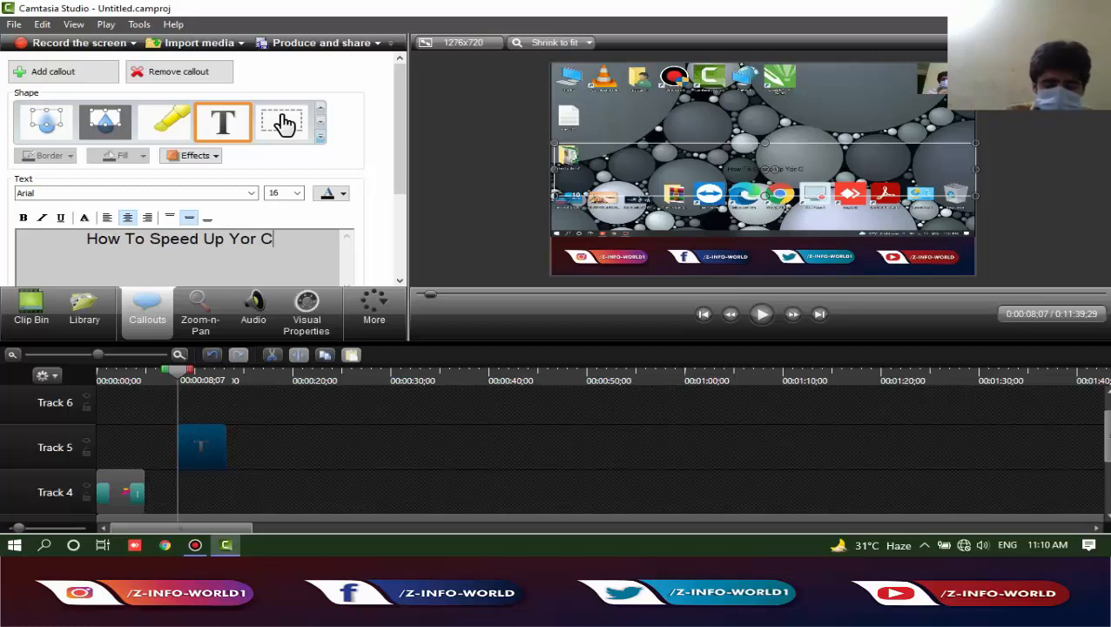
key("BackSpace")
type("PC")
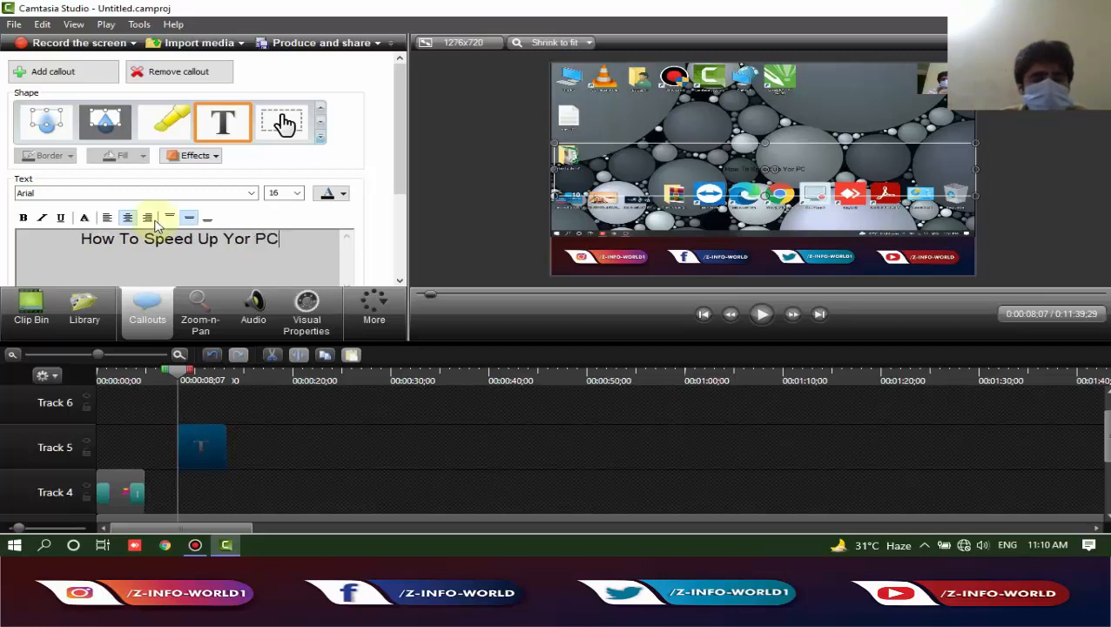
Format the whole title text in white at font size 72
triple_click(261, 240)
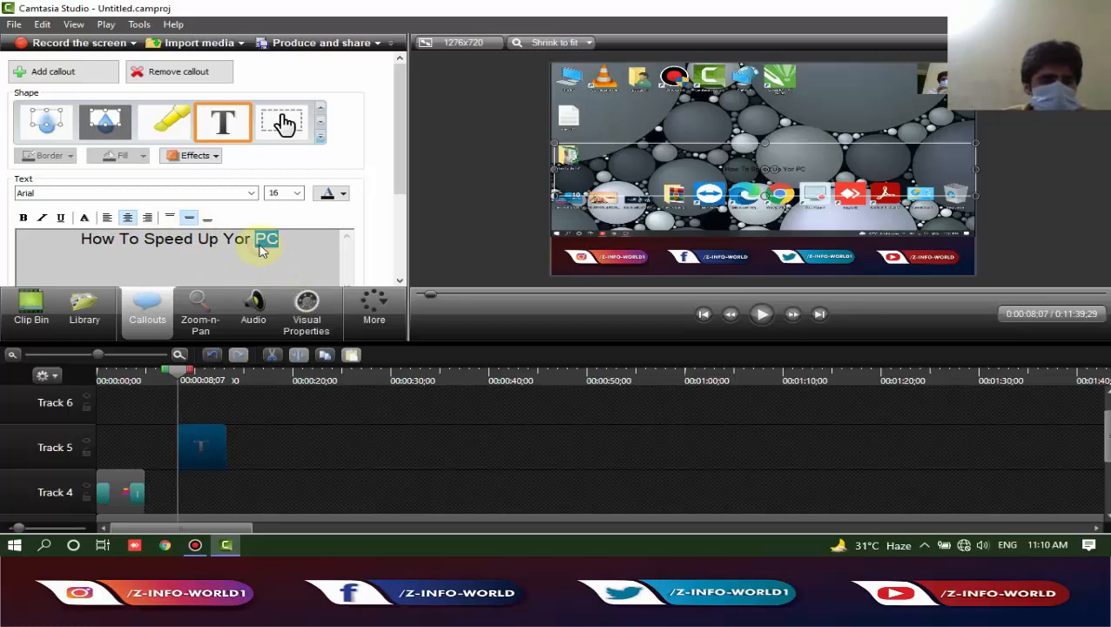
left_click(344, 193)
left_click(322, 226)
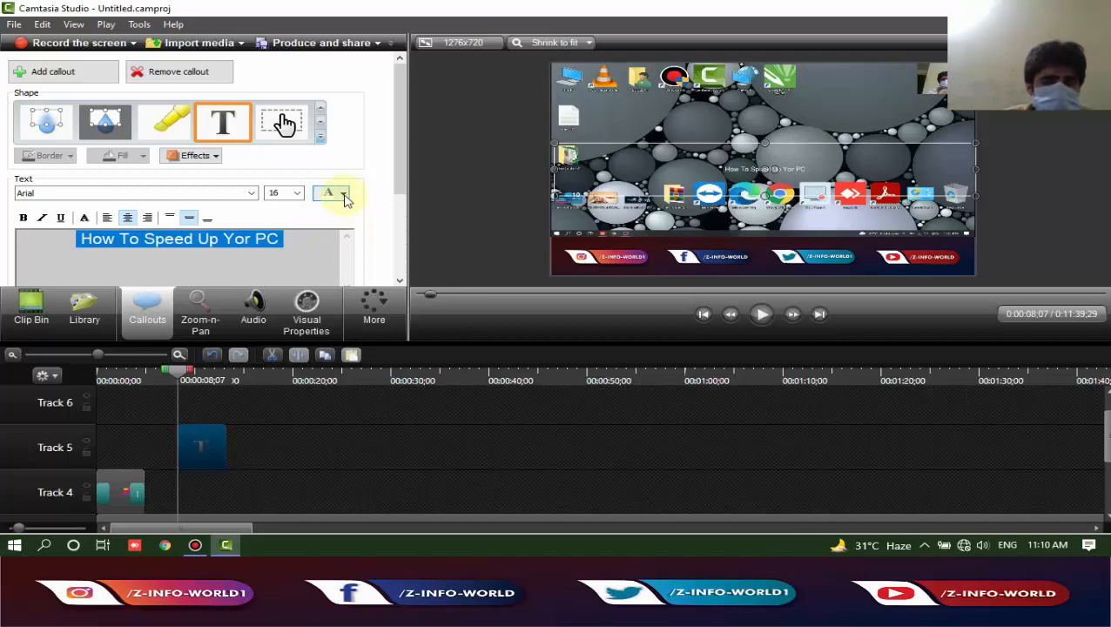
left_click(296, 193)
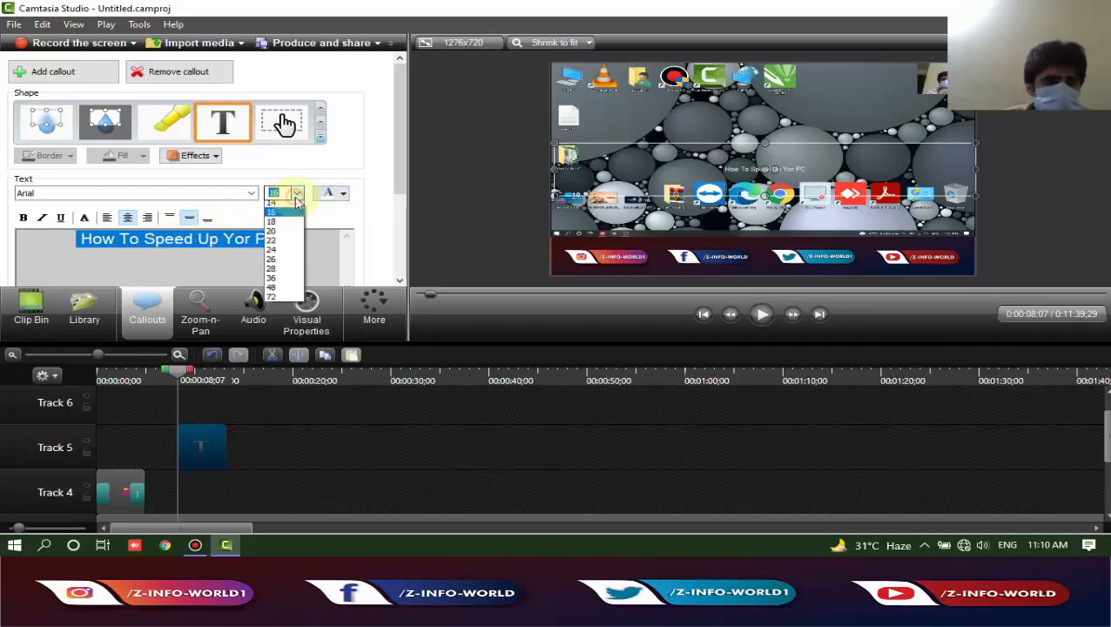
left_click(275, 346)
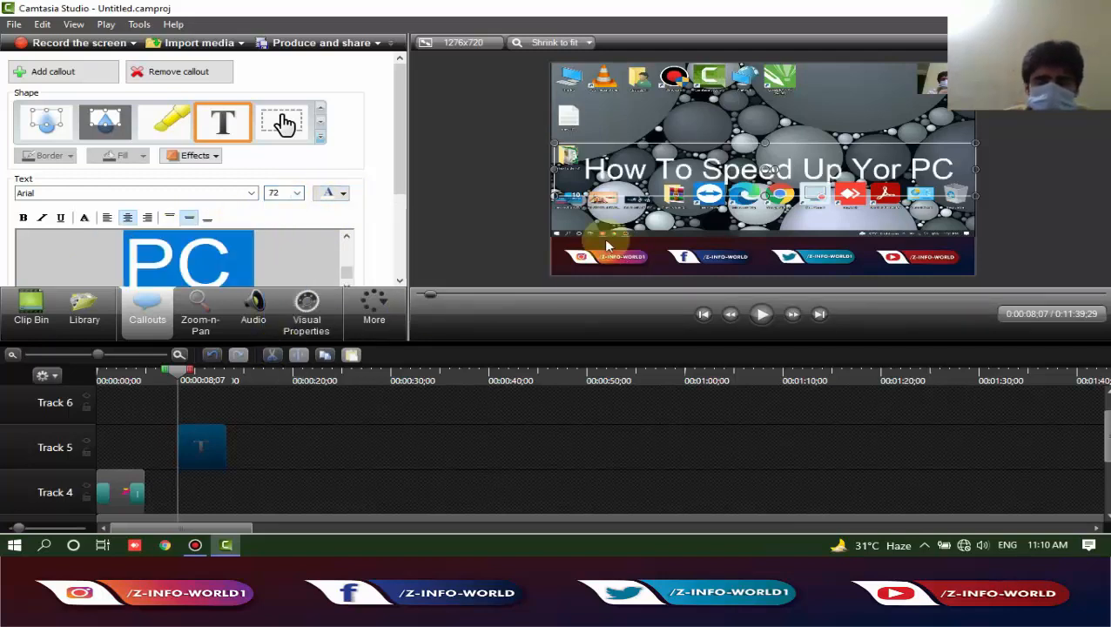
Fit the title callout's box to one text line across the full frame width and turn on its text shadow
mouse_move(558, 174)
left_mouse_down()
mouse_move(350, 179)
mouse_move(552, 177)
left_mouse_up()
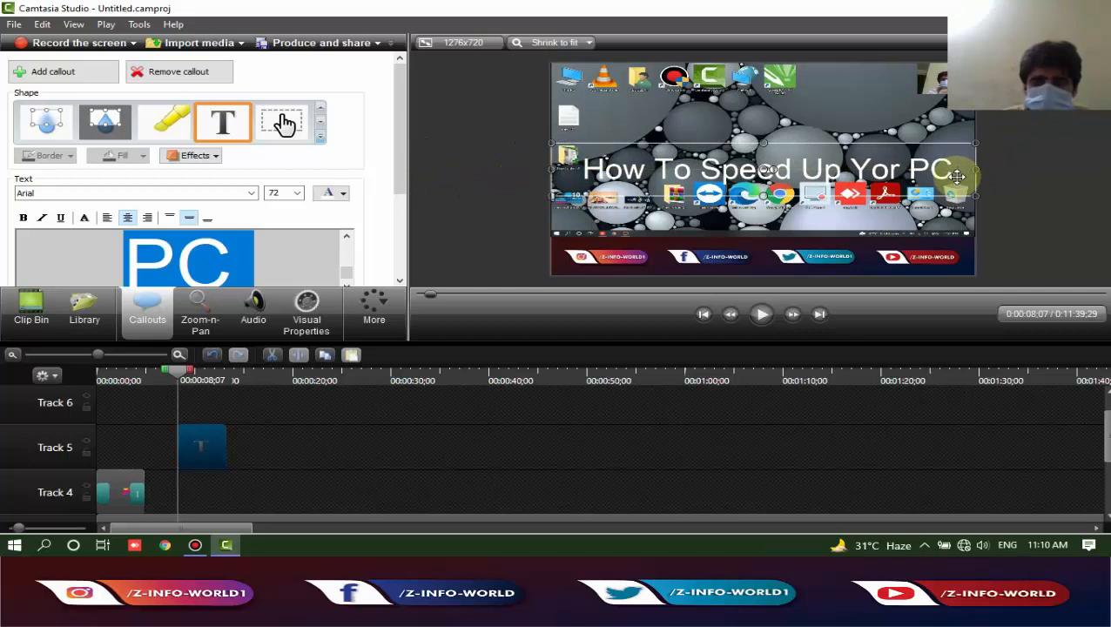
left_click_drag(958, 170, 958, 171)
left_click(948, 170)
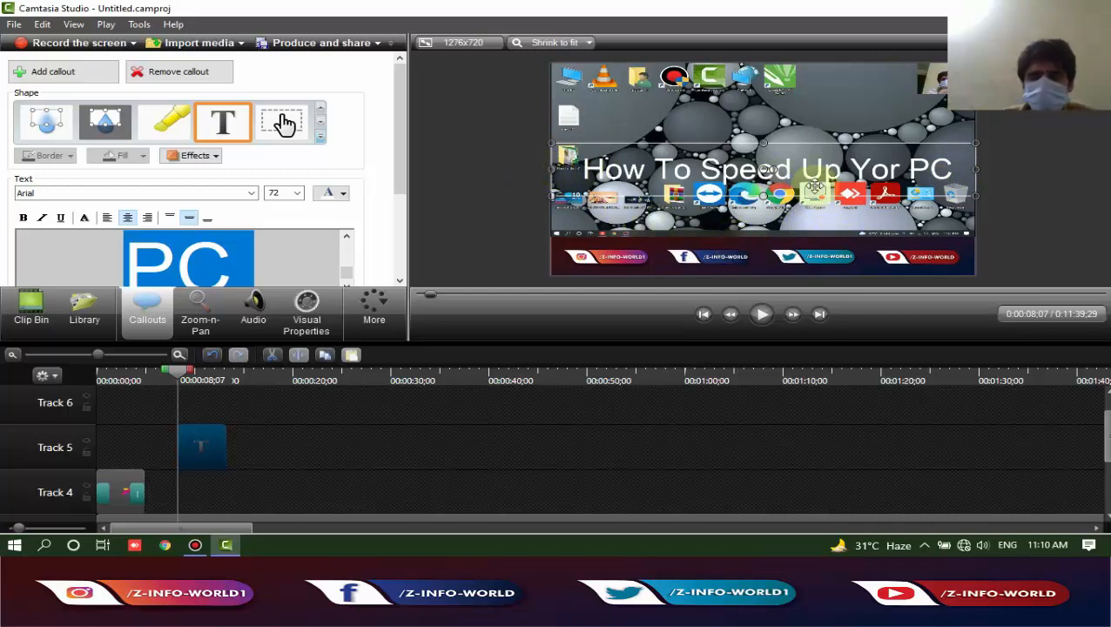
left_click_drag(797, 144, 797, 143)
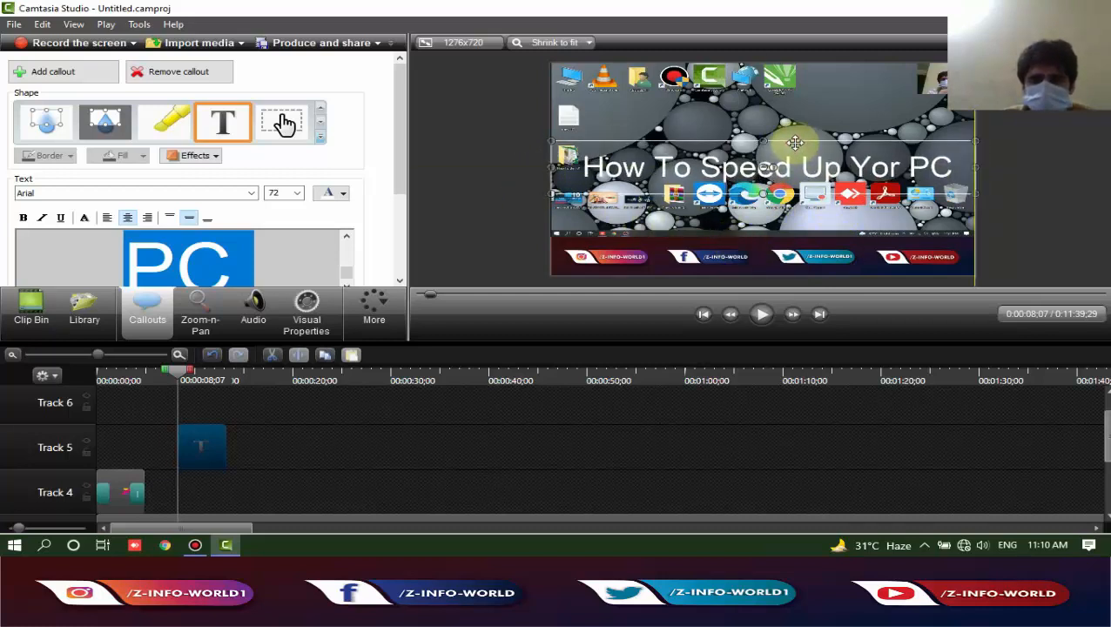
left_click(84, 217)
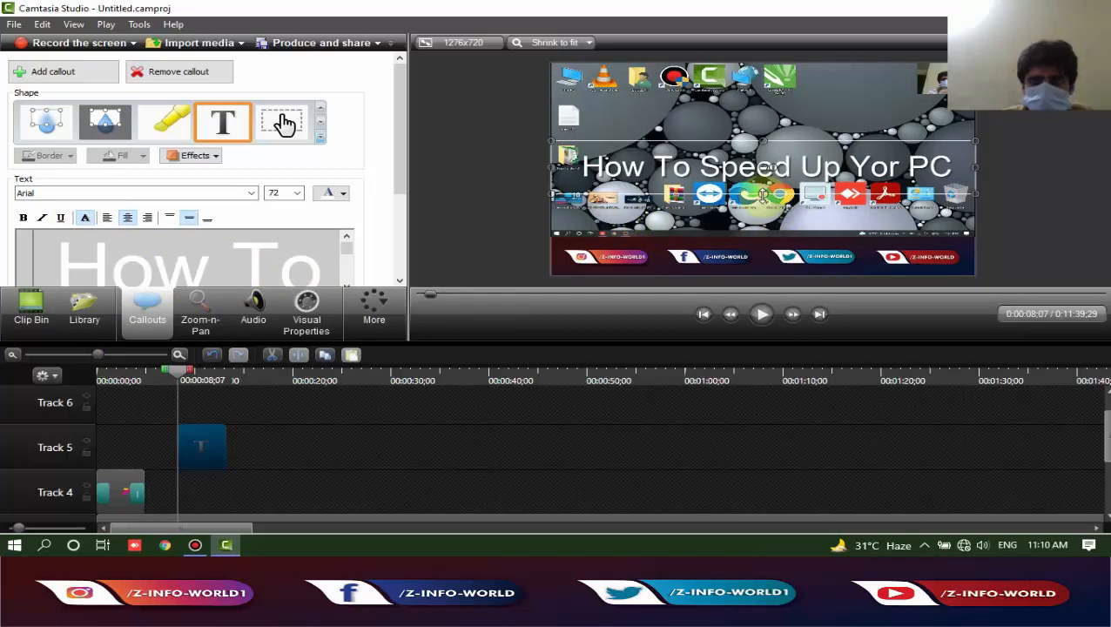
left_click_drag(763, 193, 765, 172)
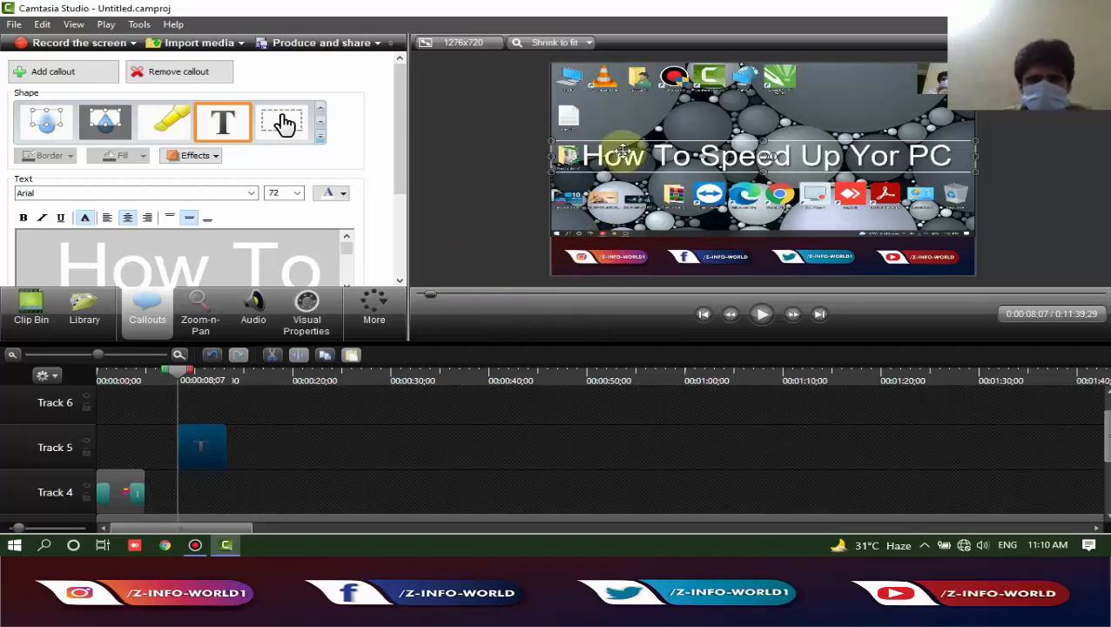
Place the title callout just beyond the frame's right edge and span it on Track 5 from 0:00:13;07 to about 0:00:35
left_click_drag(608, 155, 1039, 162)
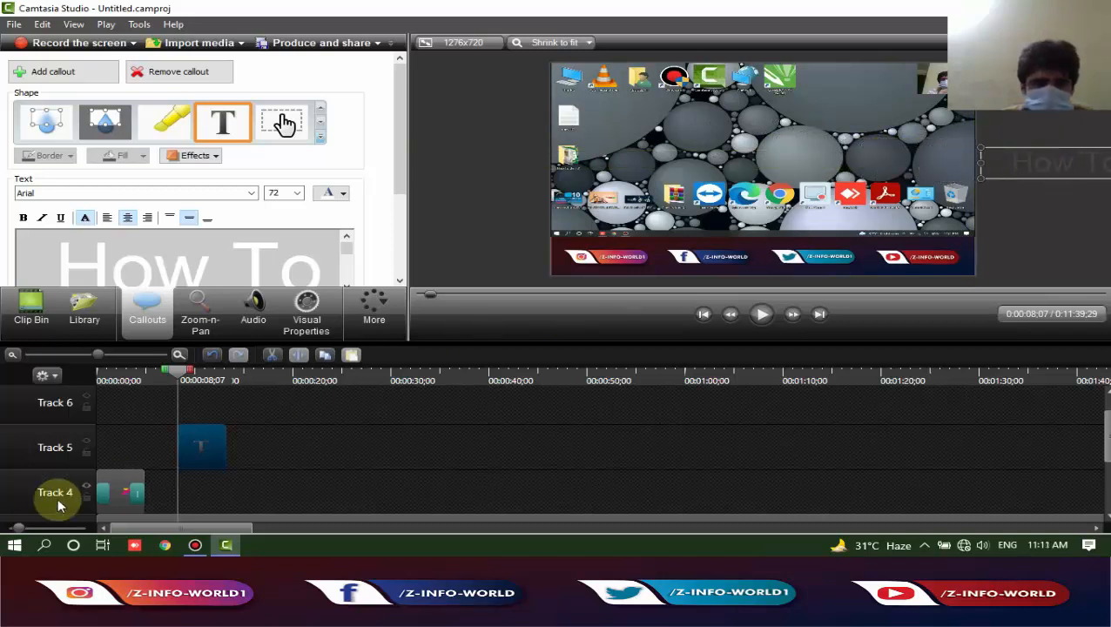
left_click_drag(180, 376, 228, 373)
left_click_drag(187, 439, 237, 446)
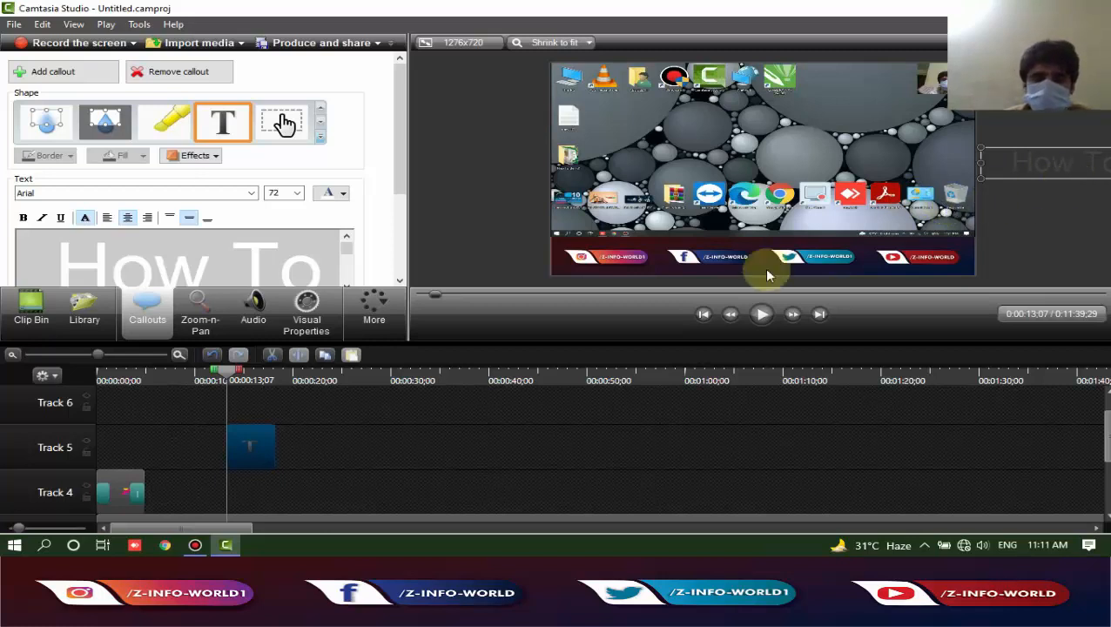
left_click_drag(275, 447, 429, 449)
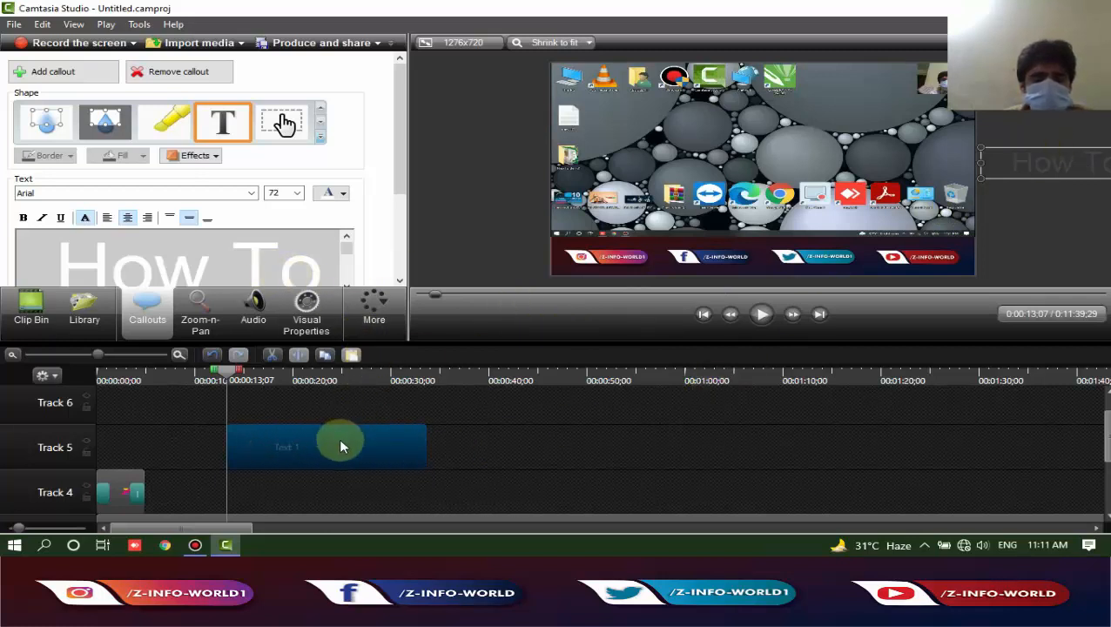
left_click_drag(427, 446, 445, 447)
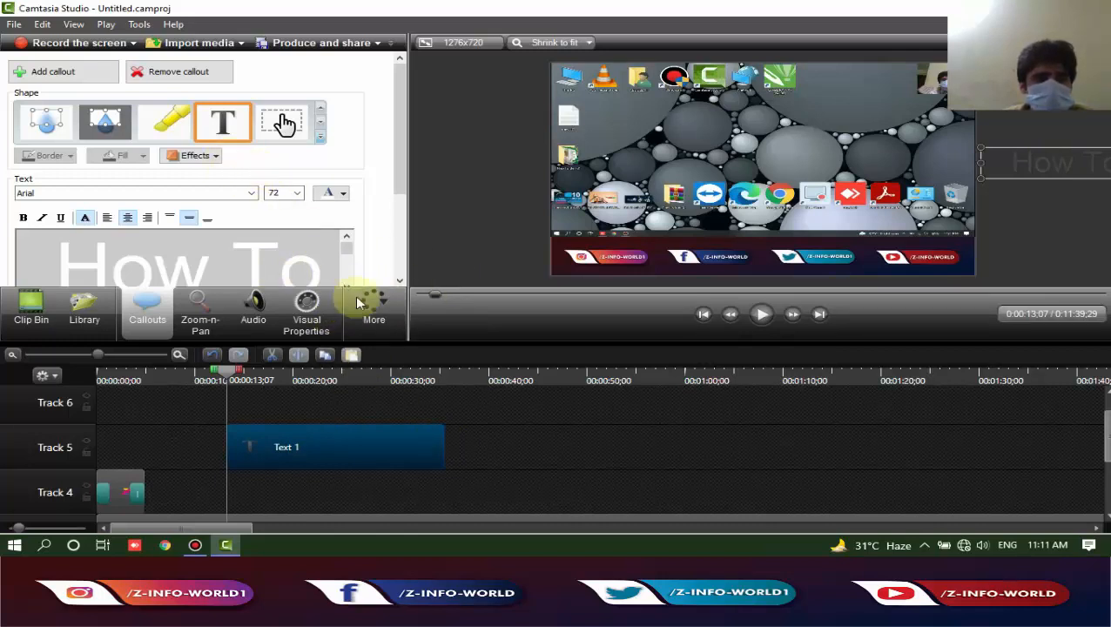
Add a visual animation that moves the title off the frame's left edge to X -1305, Y 12, finishing at about 0:00:20
left_click(307, 319)
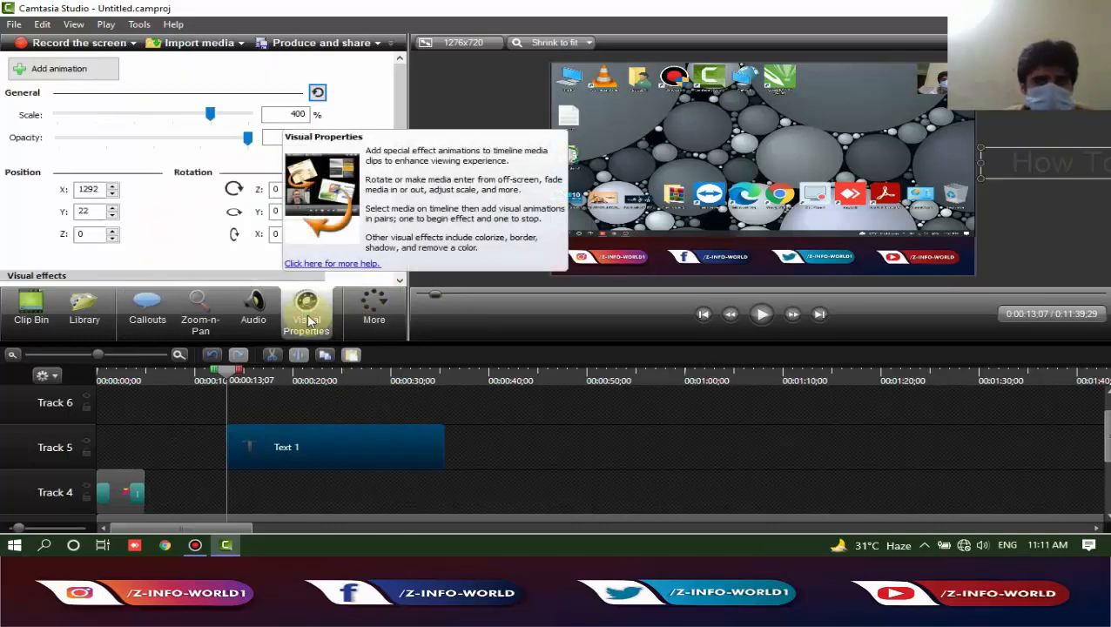
left_click(58, 71)
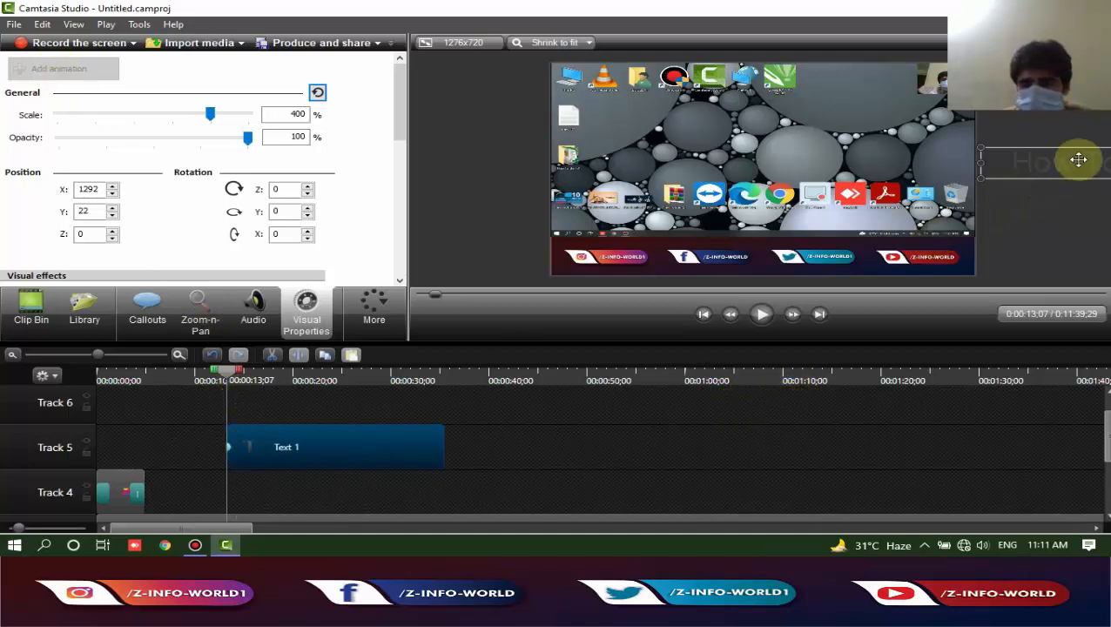
left_click_drag(1079, 158, 434, 178)
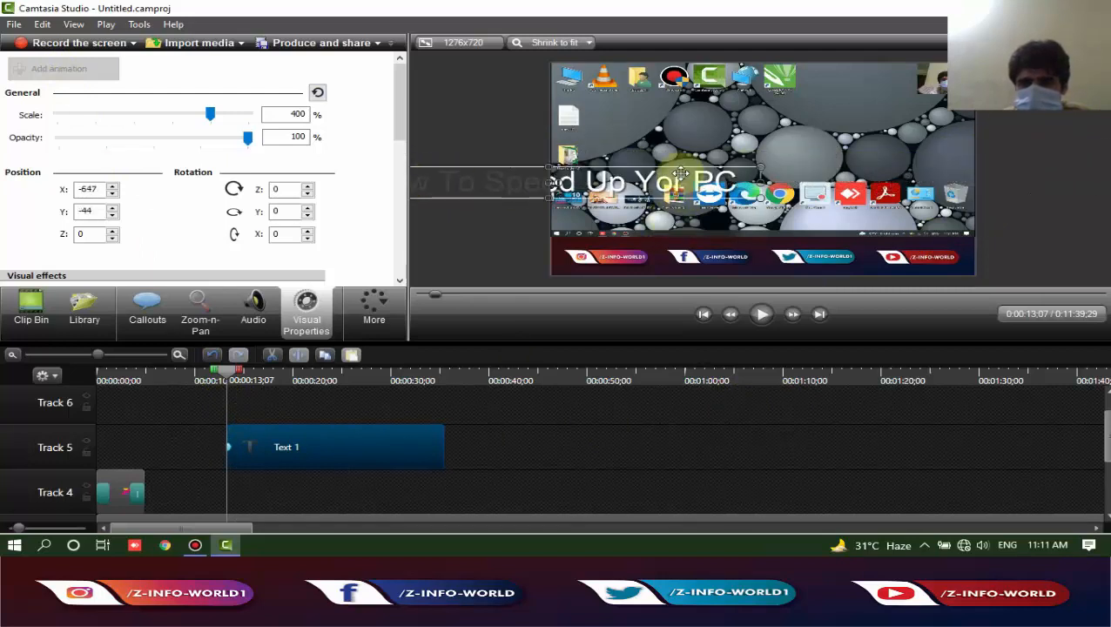
left_click_drag(678, 170, 466, 161)
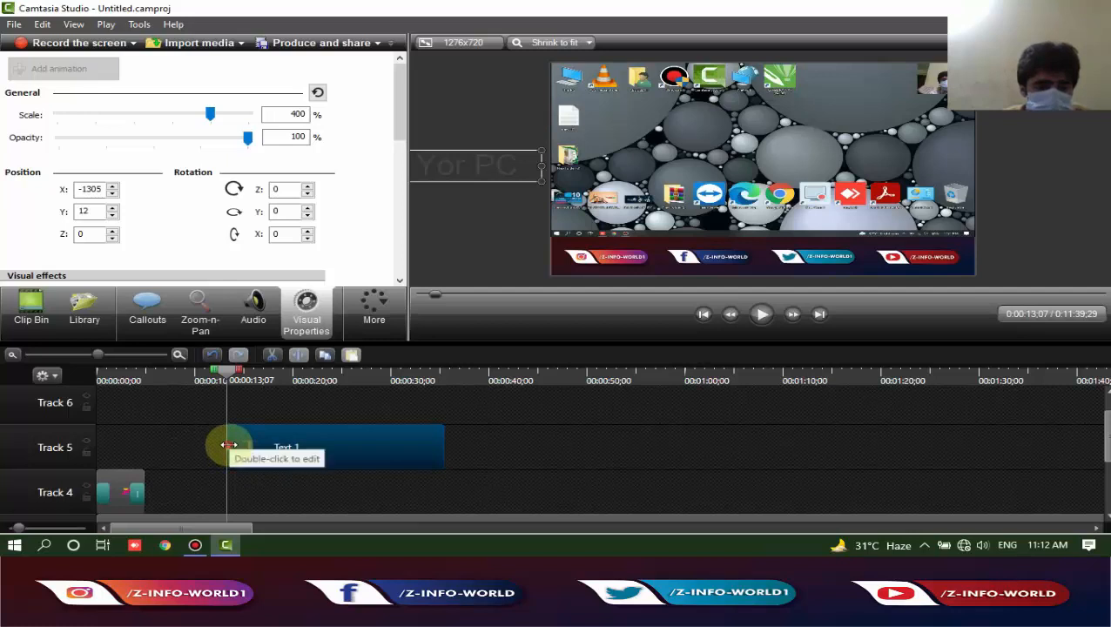
left_click_drag(224, 446, 296, 446)
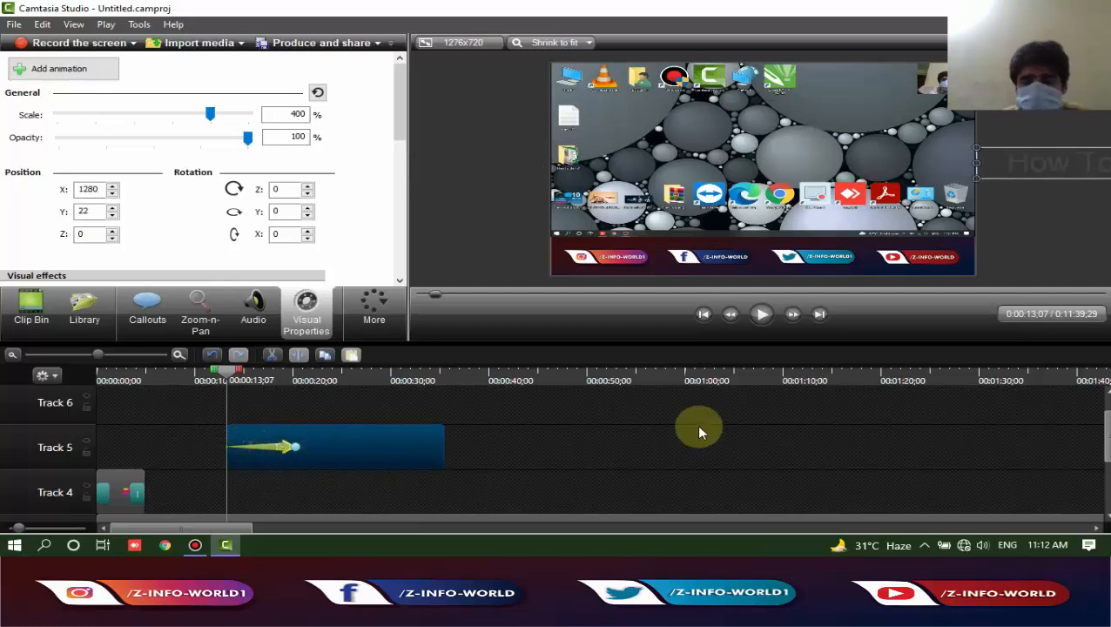
Preview the title's scroll across the frame and trim the Track 5 callout to end where its animation finishes
left_click_drag(223, 372, 181, 372)
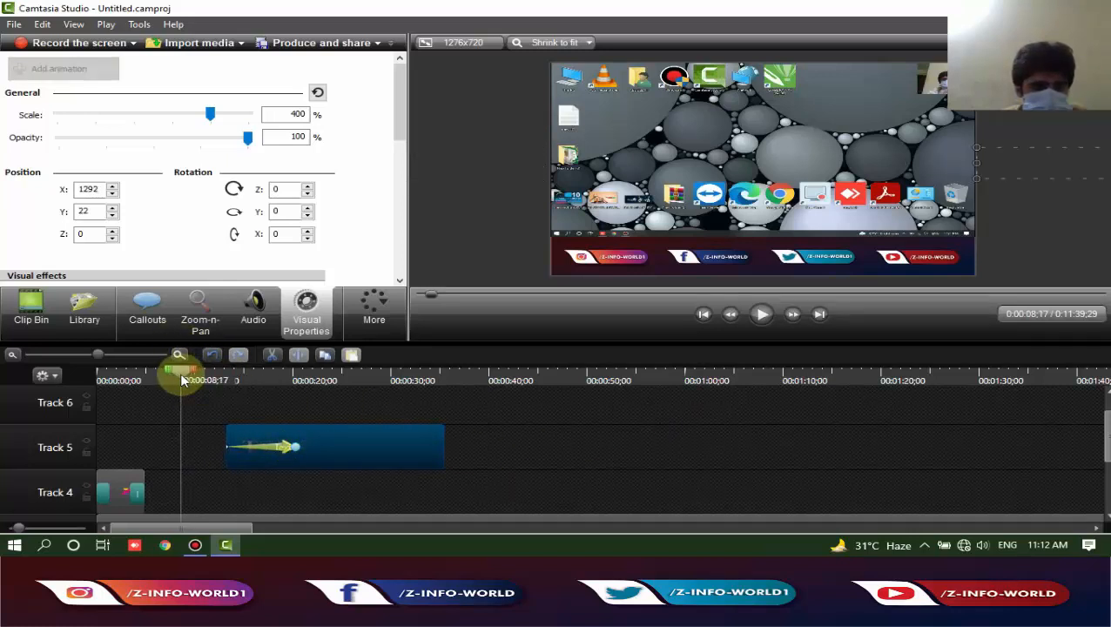
left_click(761, 314)
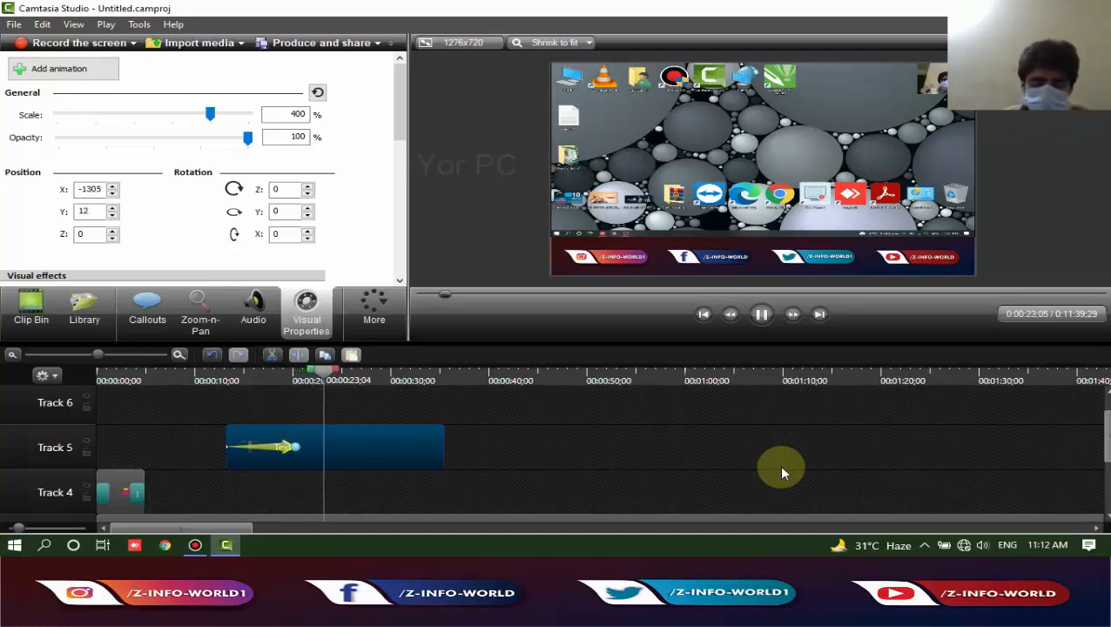
left_click_drag(328, 376, 282, 382)
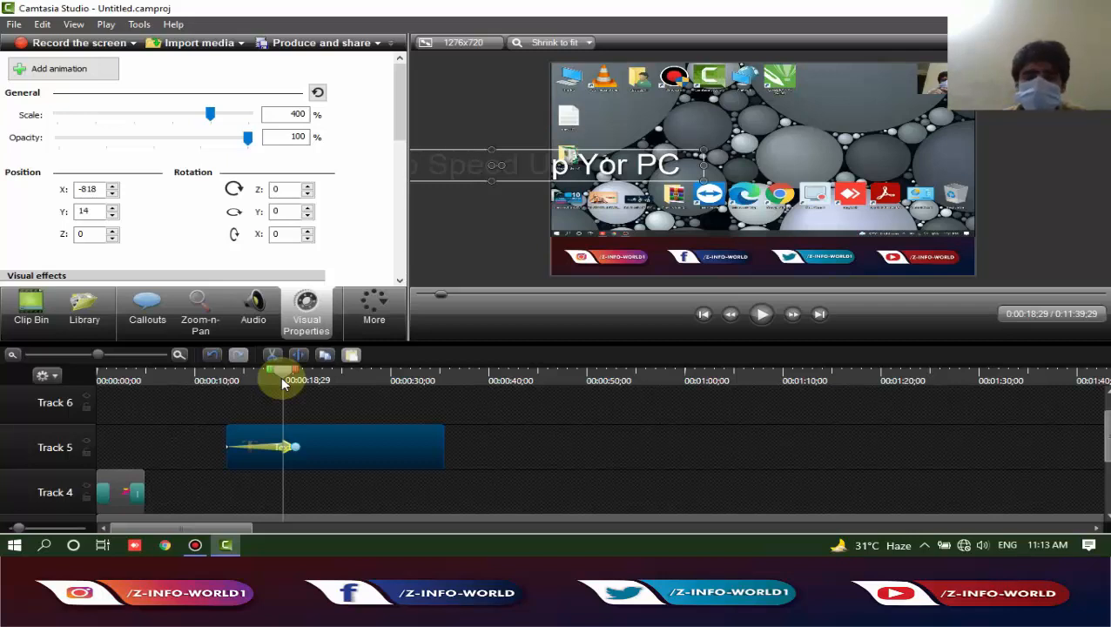
left_click_drag(283, 375, 225, 376)
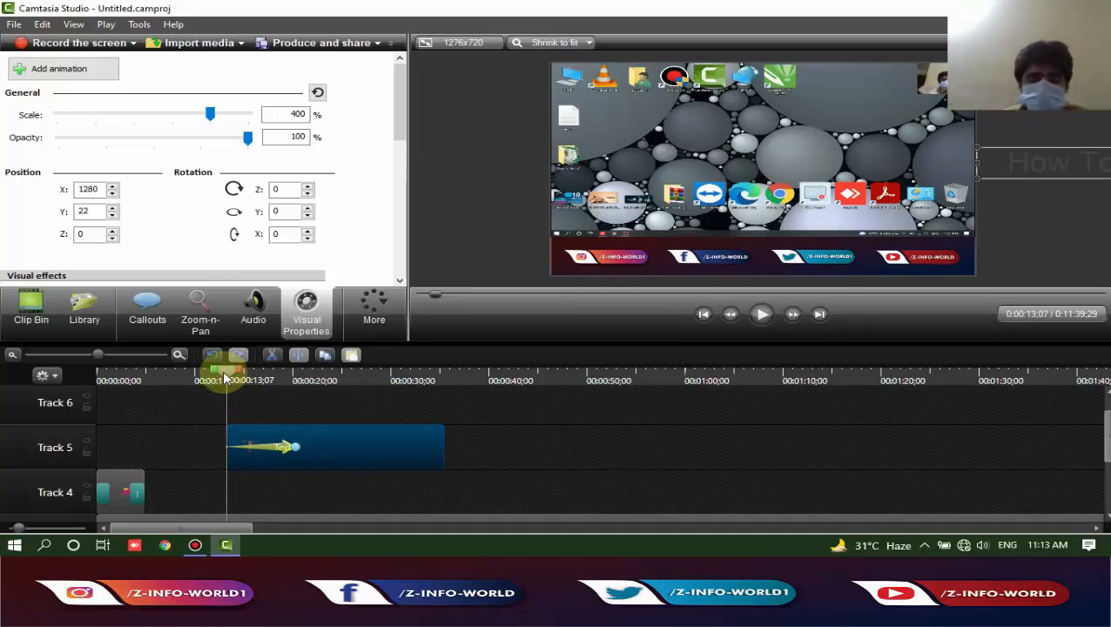
left_click_drag(225, 376, 211, 376)
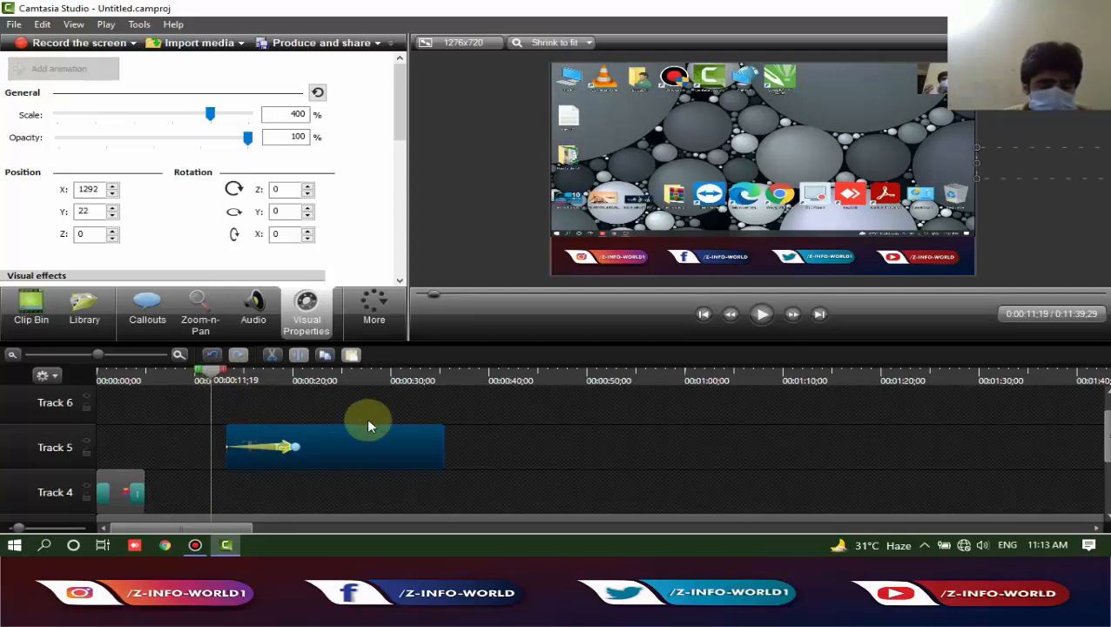
left_click_drag(449, 447, 298, 430)
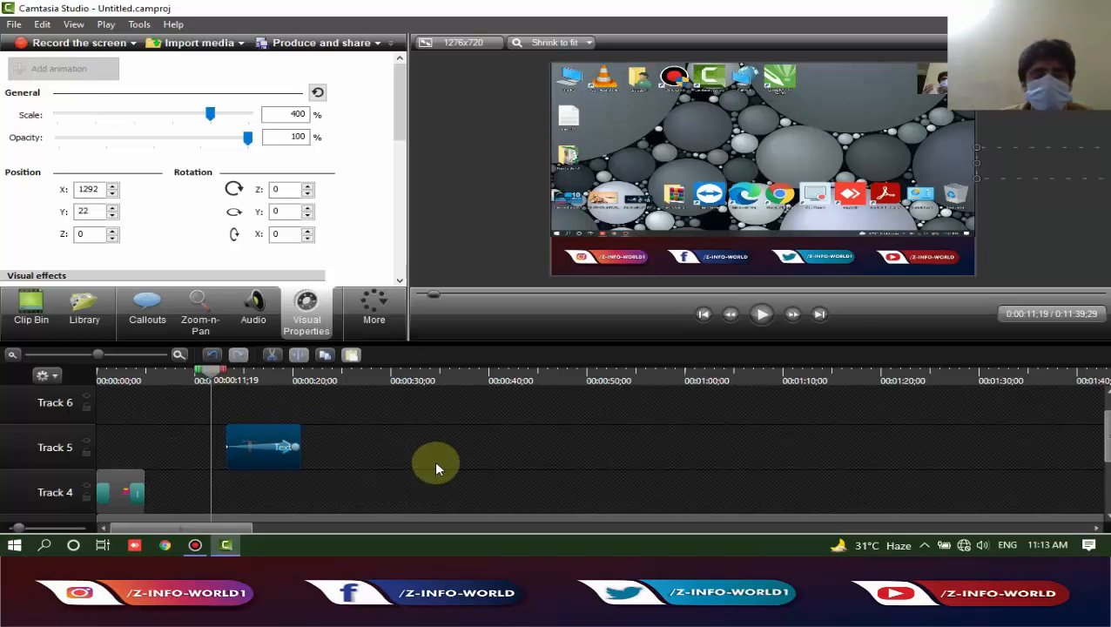
Start producing the video with the MP4 with Smart Player (up to 1080p) preset and proceed to the save settings
left_click(322, 43)
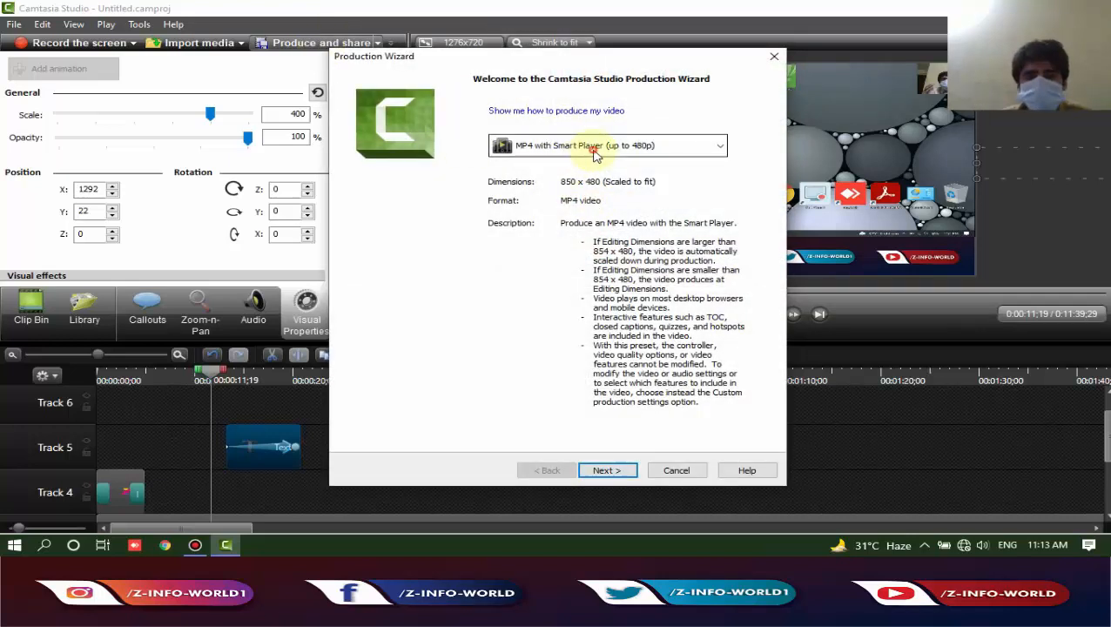
left_click(595, 153)
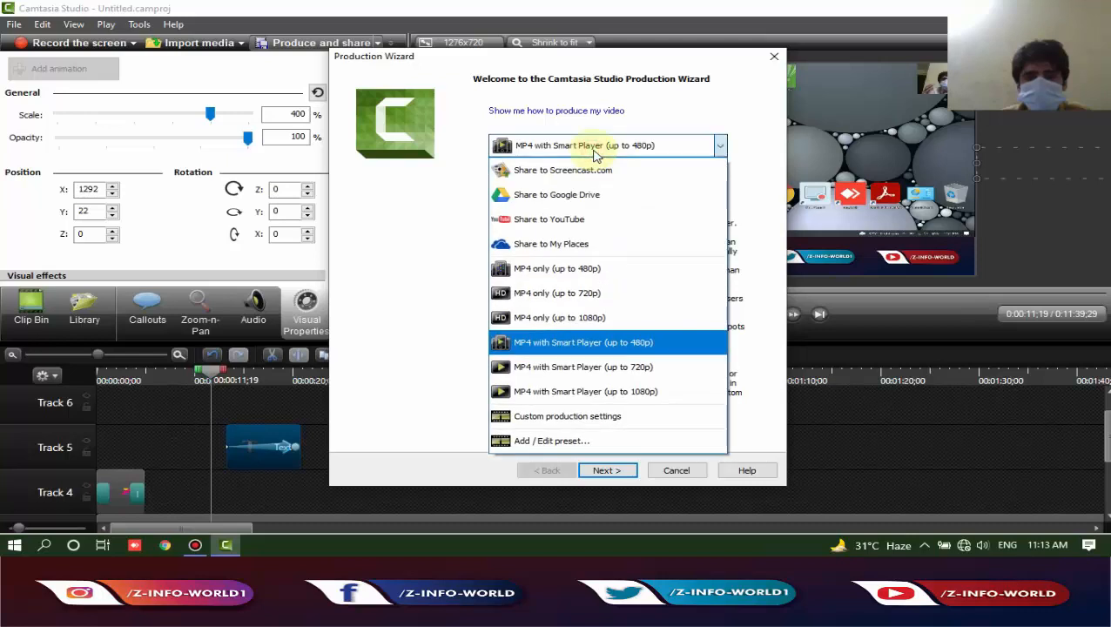
left_click(654, 396)
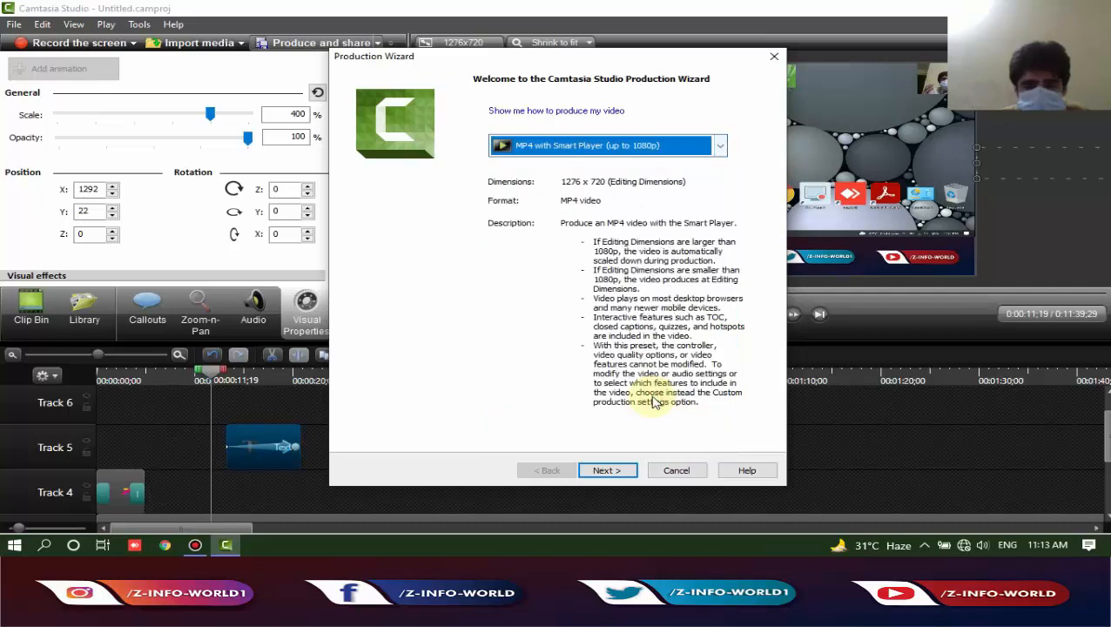
left_click(607, 470)
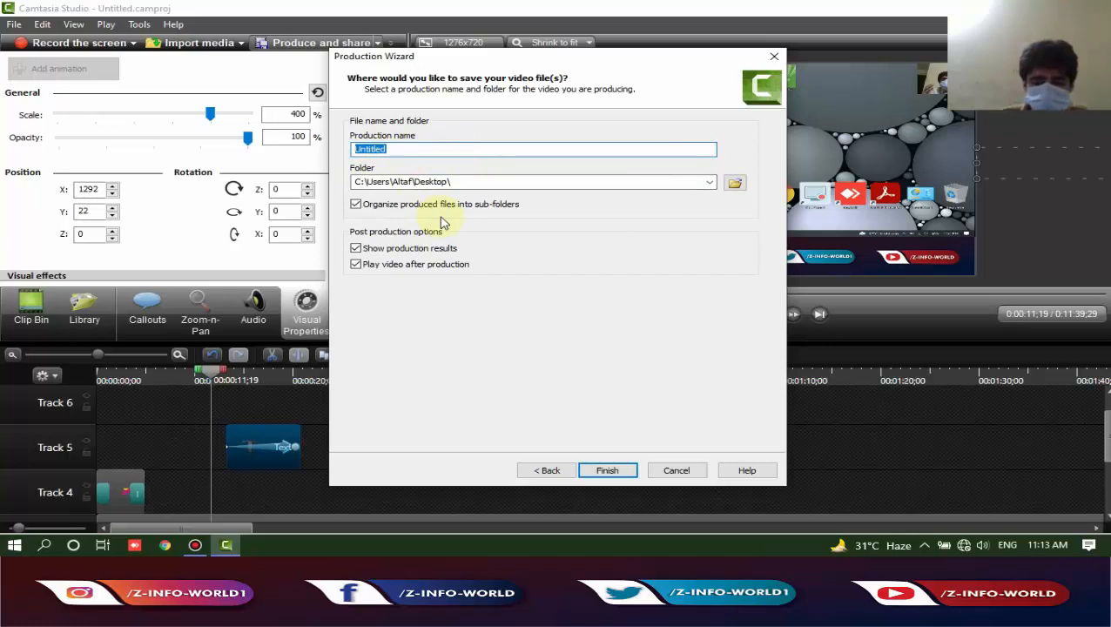
Set the production name to "my new editable video"
key("BackSpace")
type("my ne")
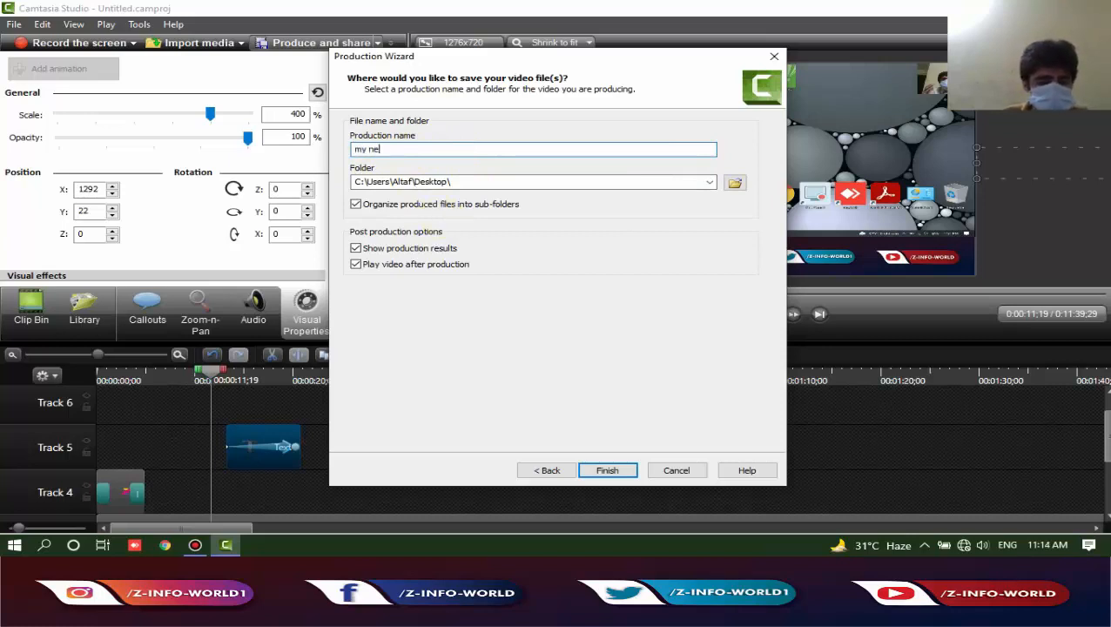
type("w edita")
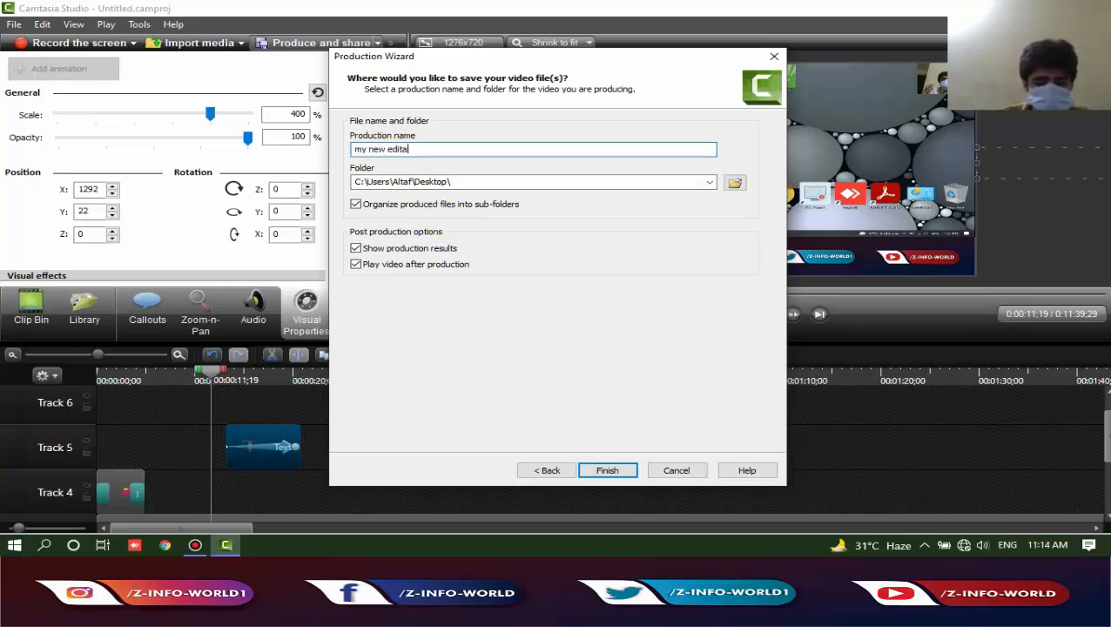
type("ble video")
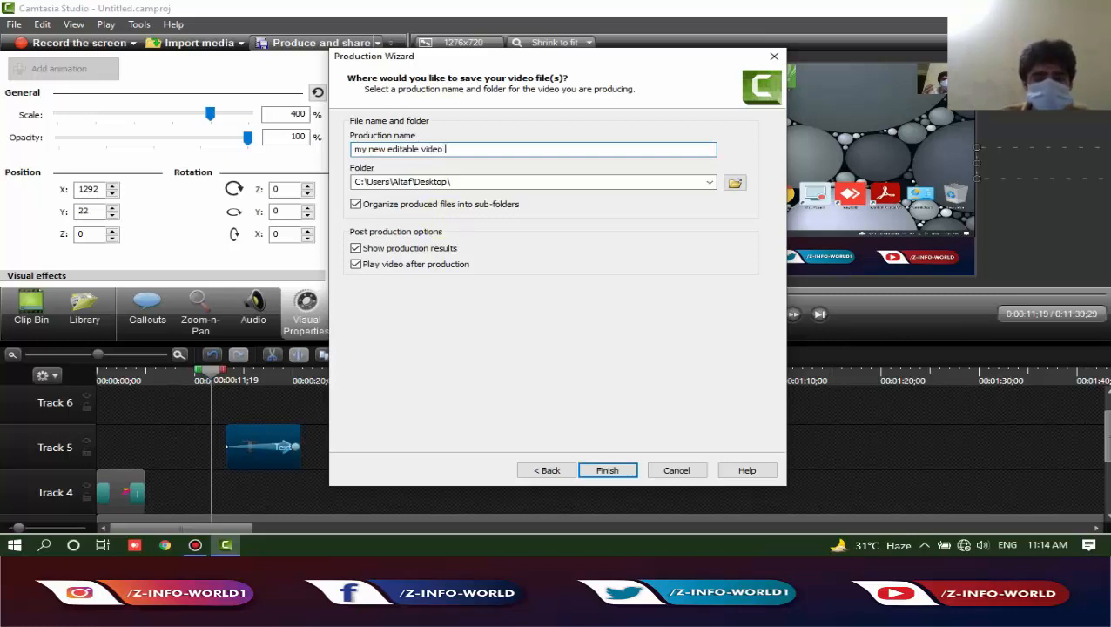